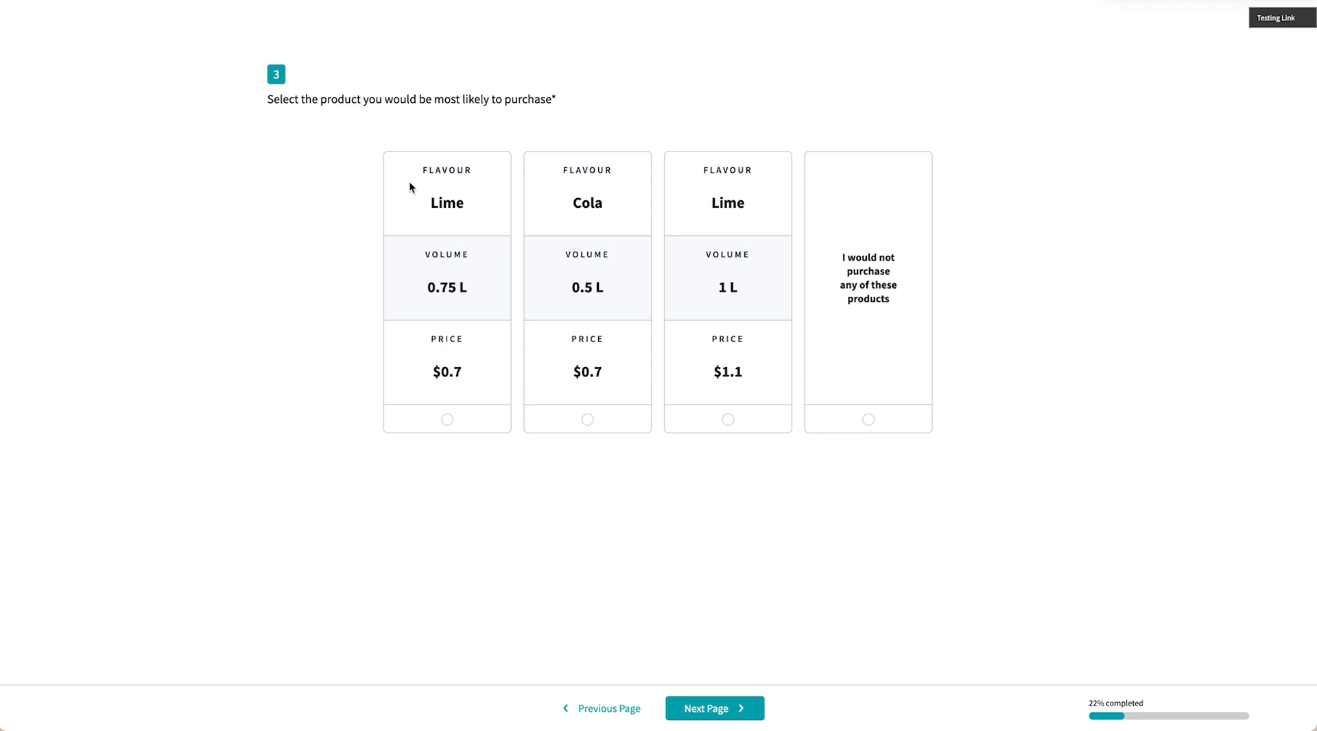
- Answer choice questions 3 to 5 with Lime 0.75 L at $0.7, Lime 0.75 L at $0.9, and Cola 0.5 L at $0.7
left_click(447, 420)
left_click(717, 713)
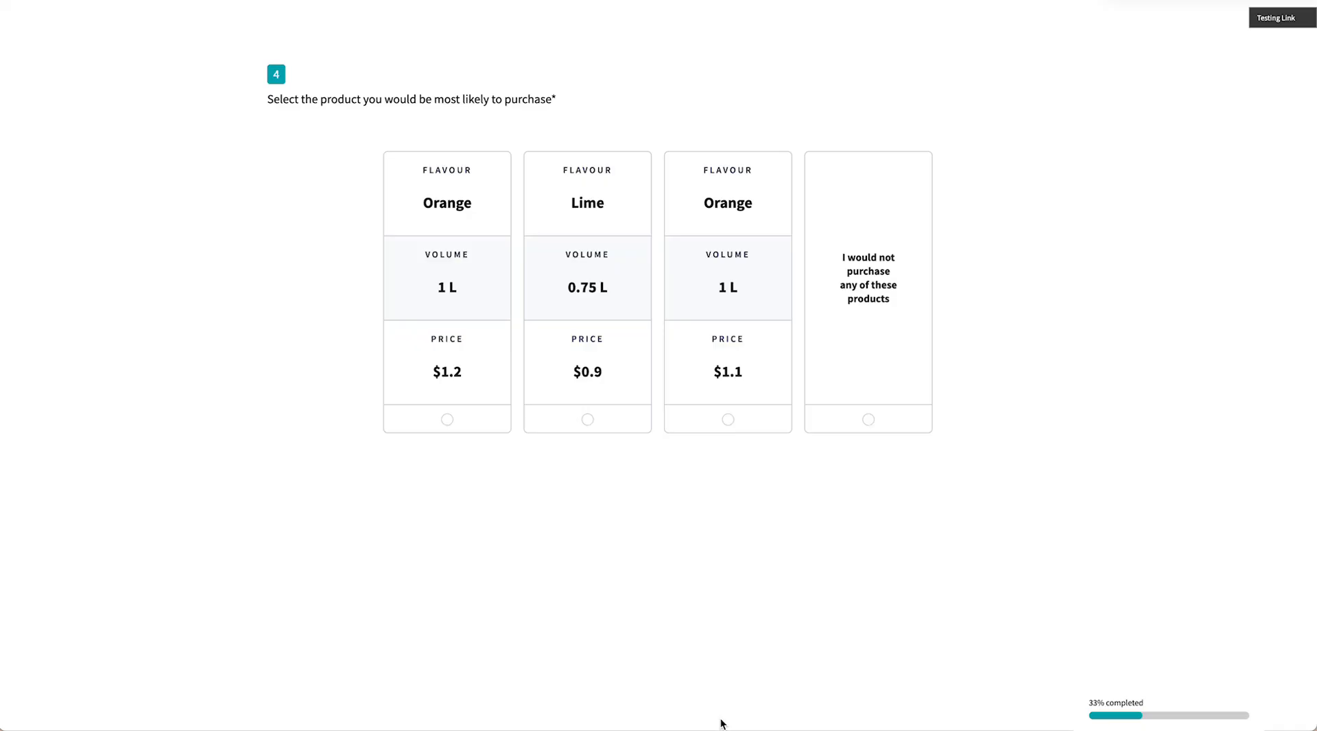
left_click(588, 420)
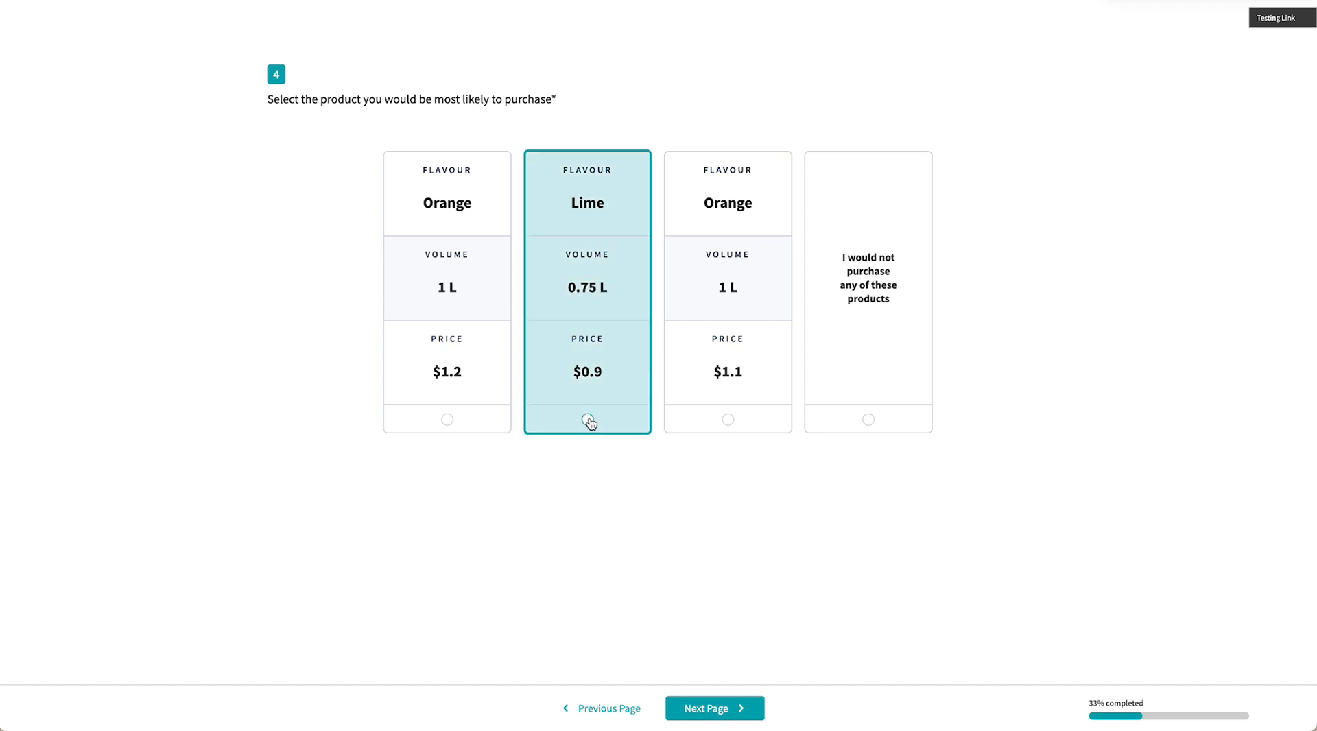
left_click(707, 709)
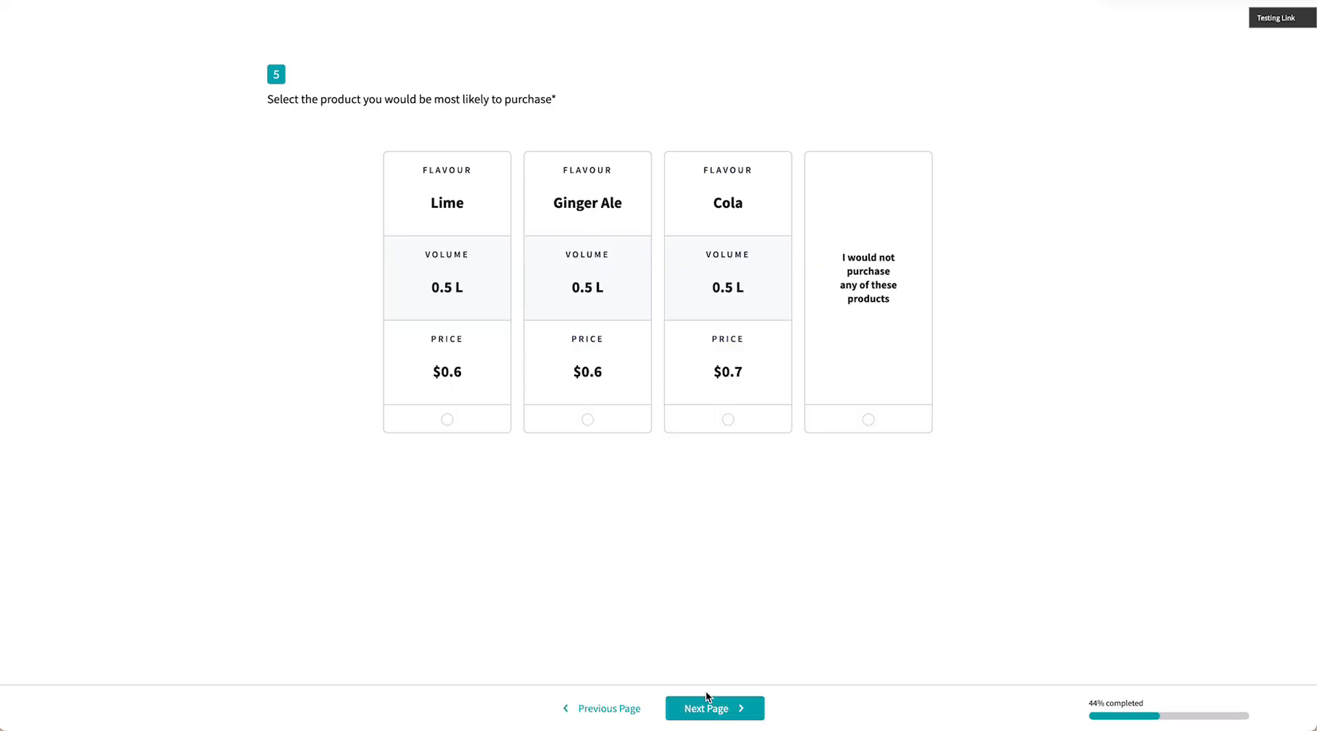
left_click(726, 427)
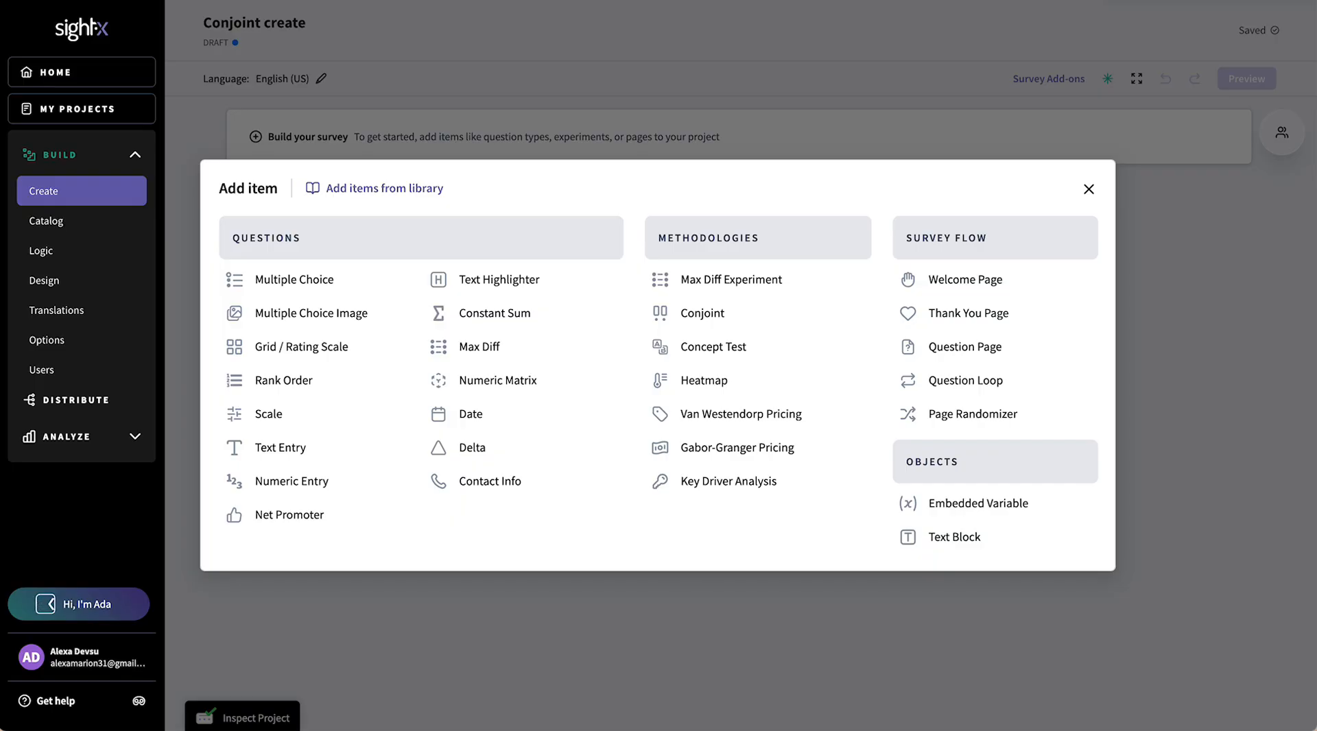
- Add a Conjoint experiment to the survey and title it "Soda conjoint"
left_click(702, 314)
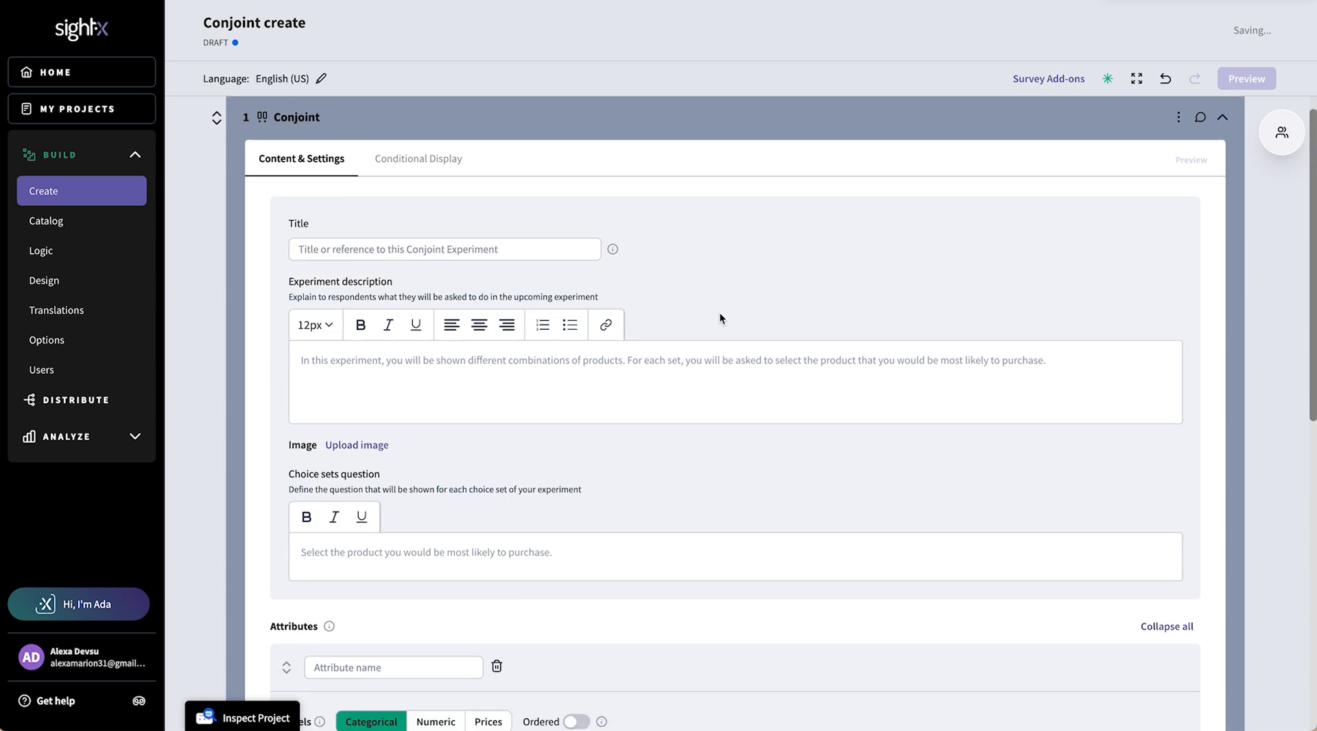
scroll(719, 318, "down", 2)
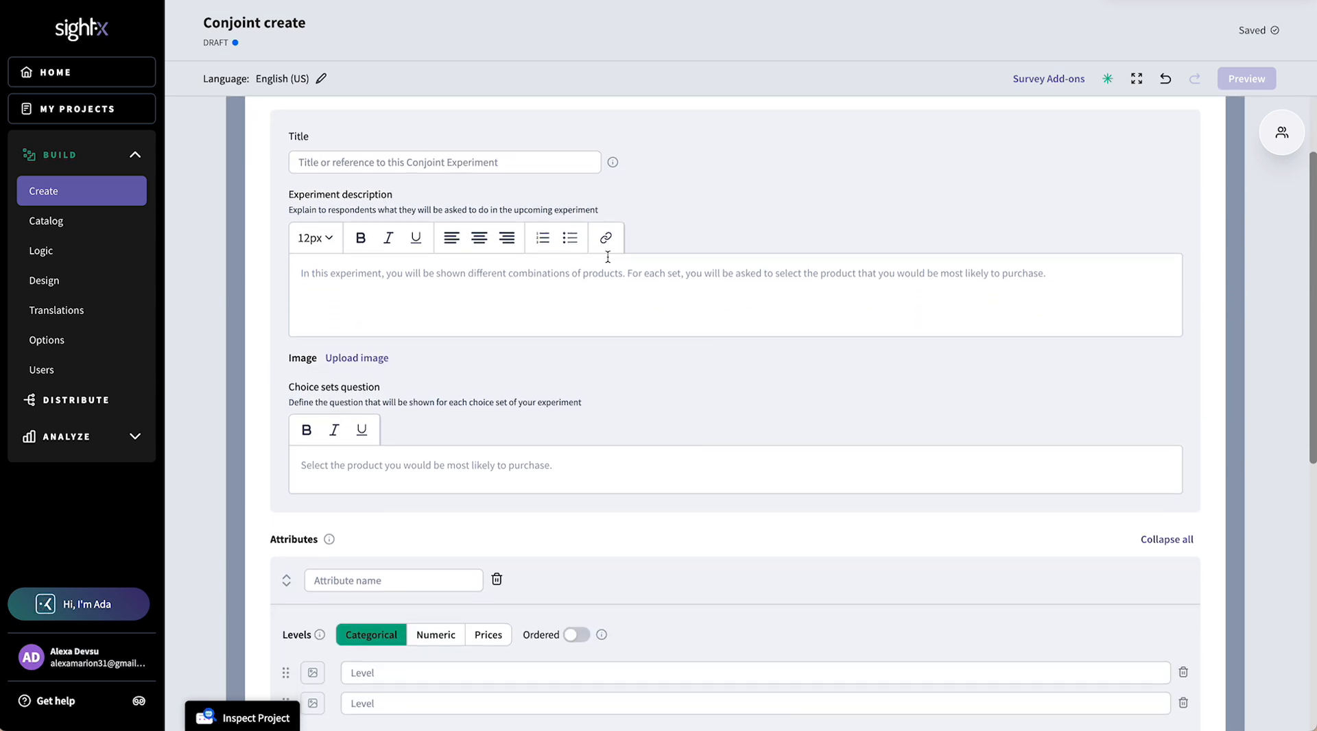
left_click(532, 160)
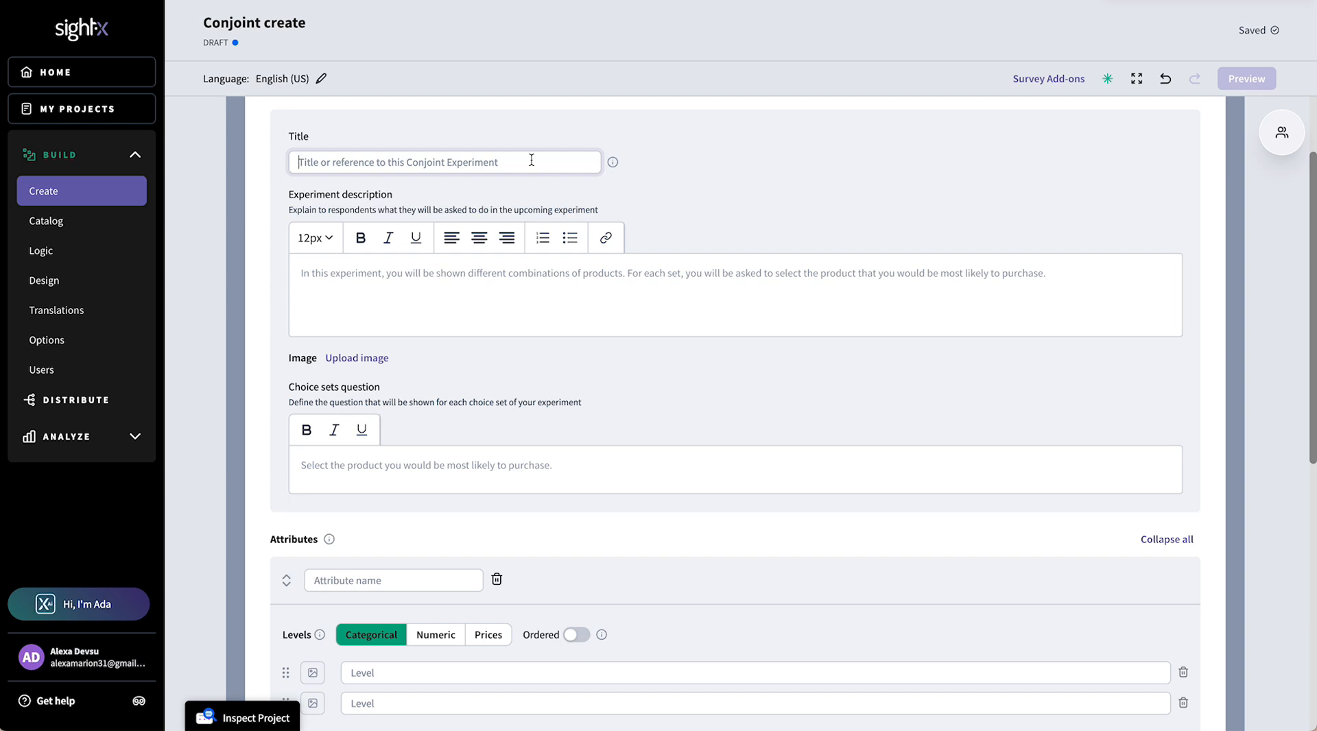
type("Soda conj")
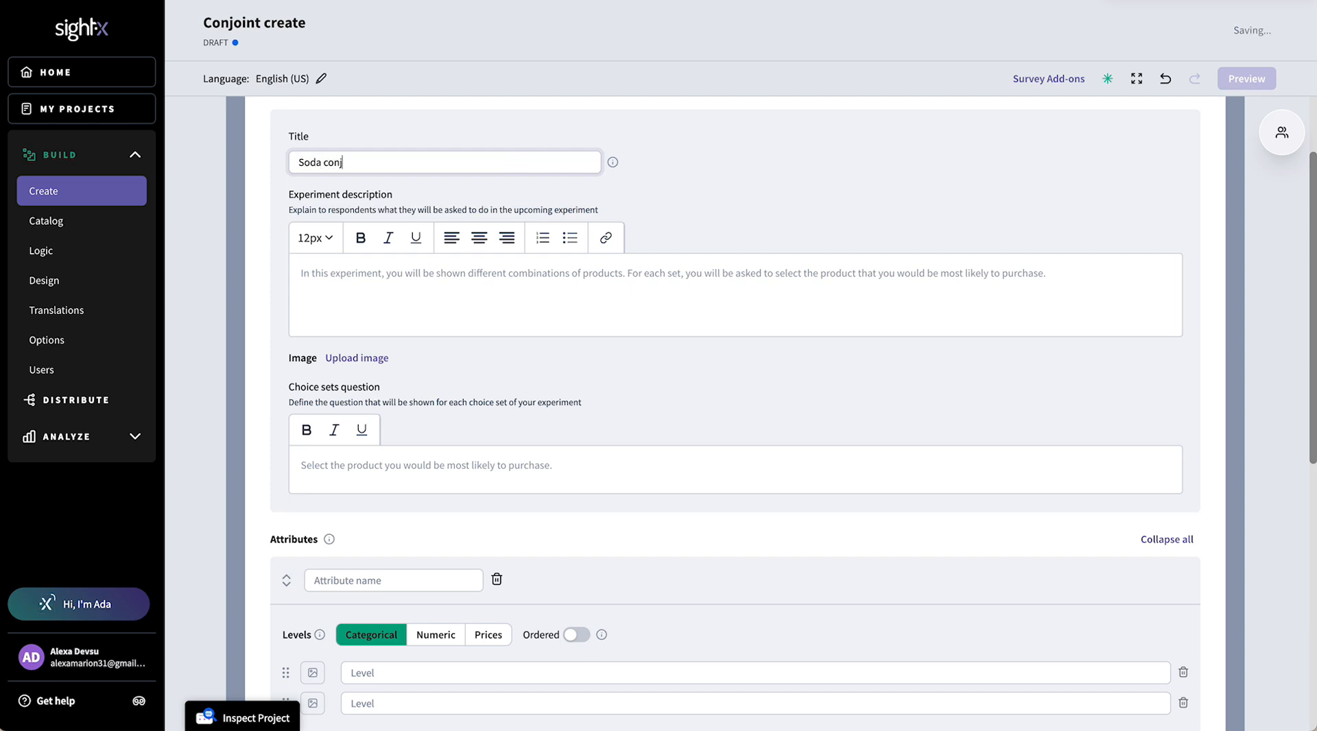
type("oint")
- Write an experiment description saying respondents will be shown soft drink combinations and asked to select the product they would most likely purchase
left_click(515, 290)
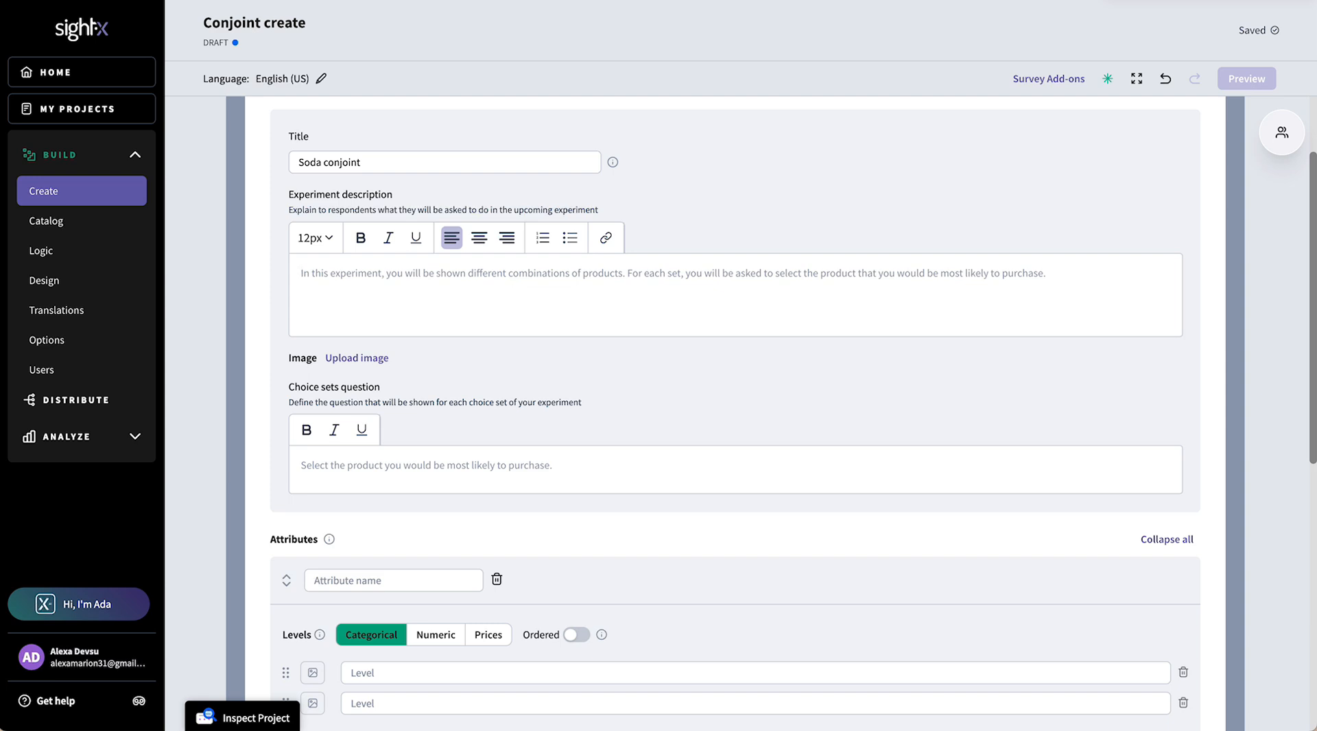
type("In this experiment, you'll be shown different combinations of soft drinks available to purchase. For each set, you'll be asked to select the product that you would be most likely to purchase.")
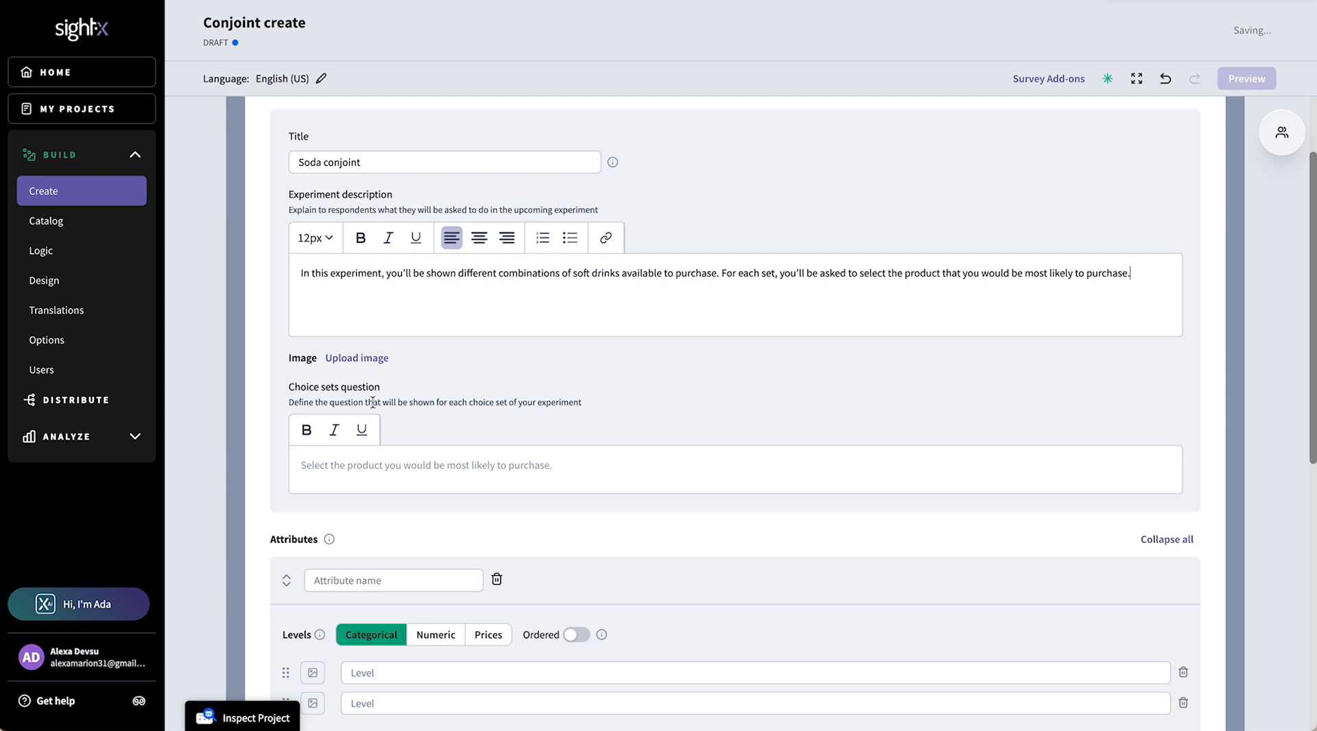
- Set the choice sets question to "Considering the soft drinks shown below, choose the product that you would be most likely to purchase."
left_click(353, 455)
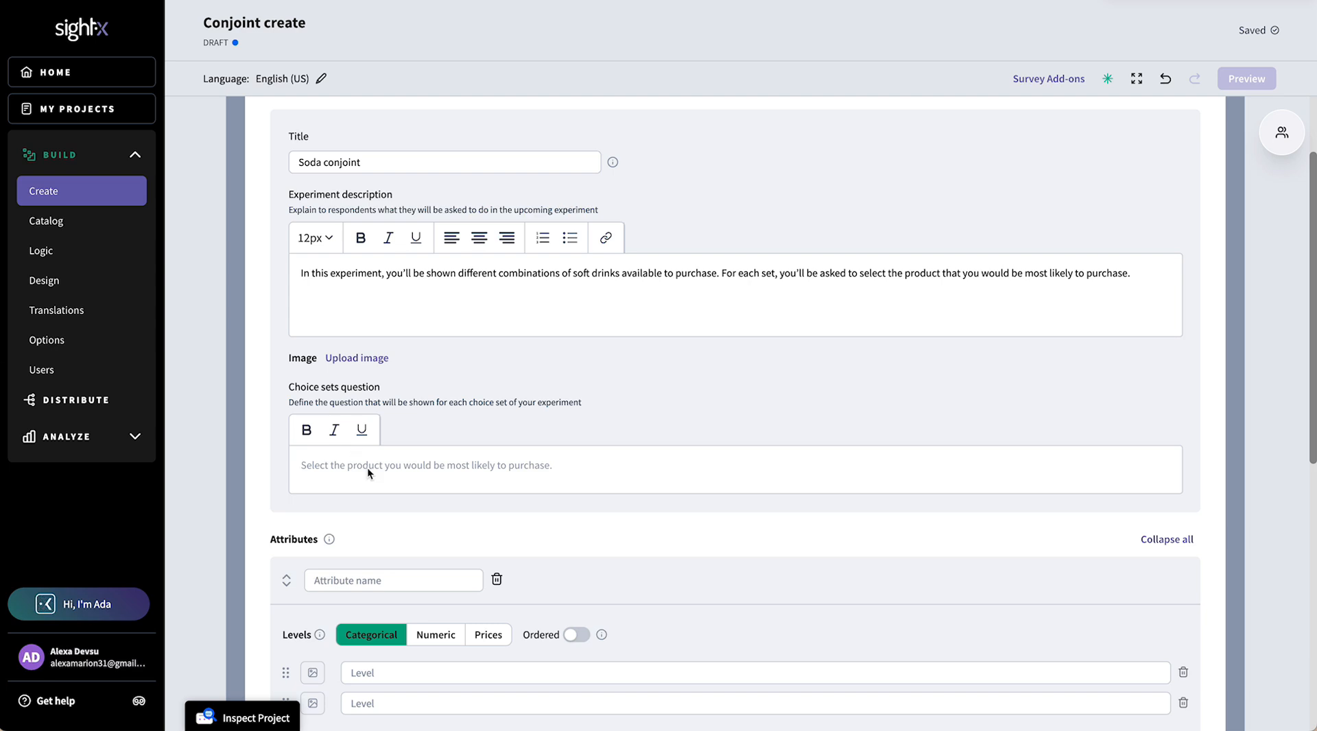
type("Considering the soft drinks shown below, choose the product that you would be most likely to purchase.")
key("BackSpace")
- Name the first attribute Flavor and keep its levels categorical
scroll(553, 433, "down", 2)
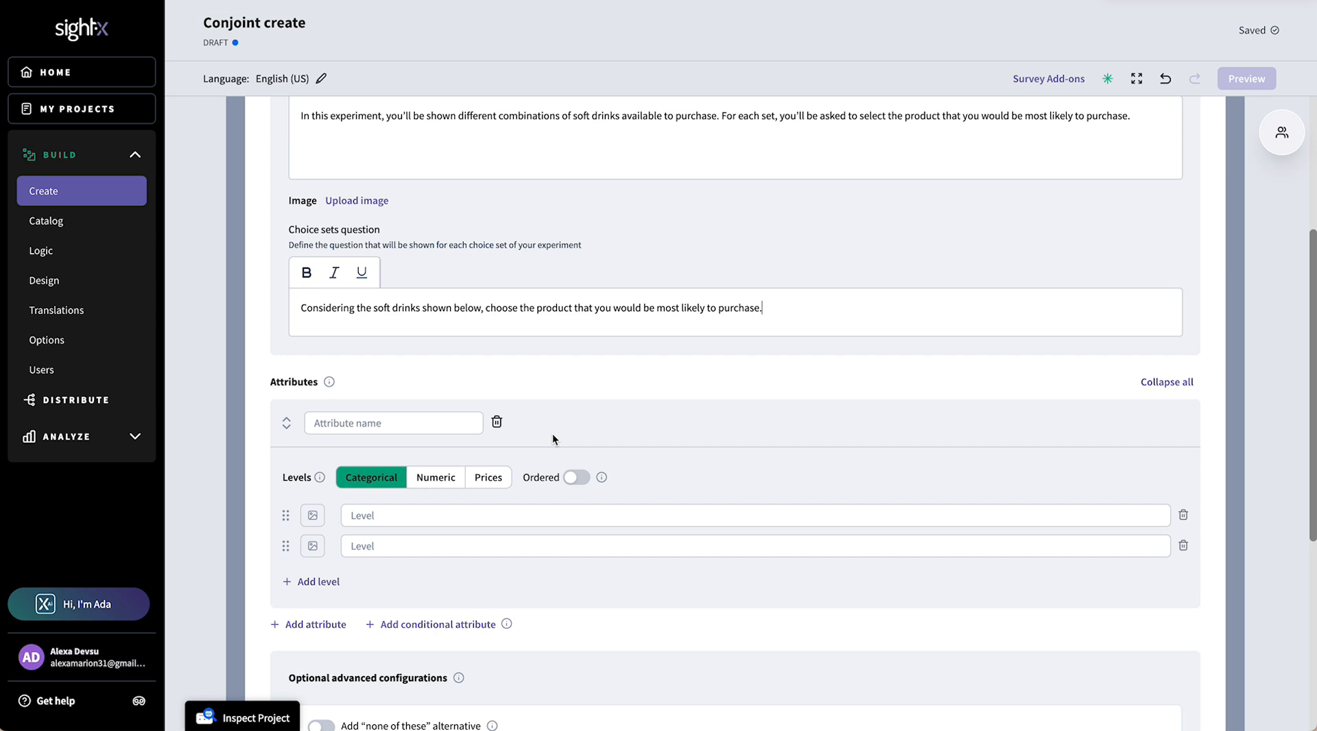
scroll(554, 436, "down", 1)
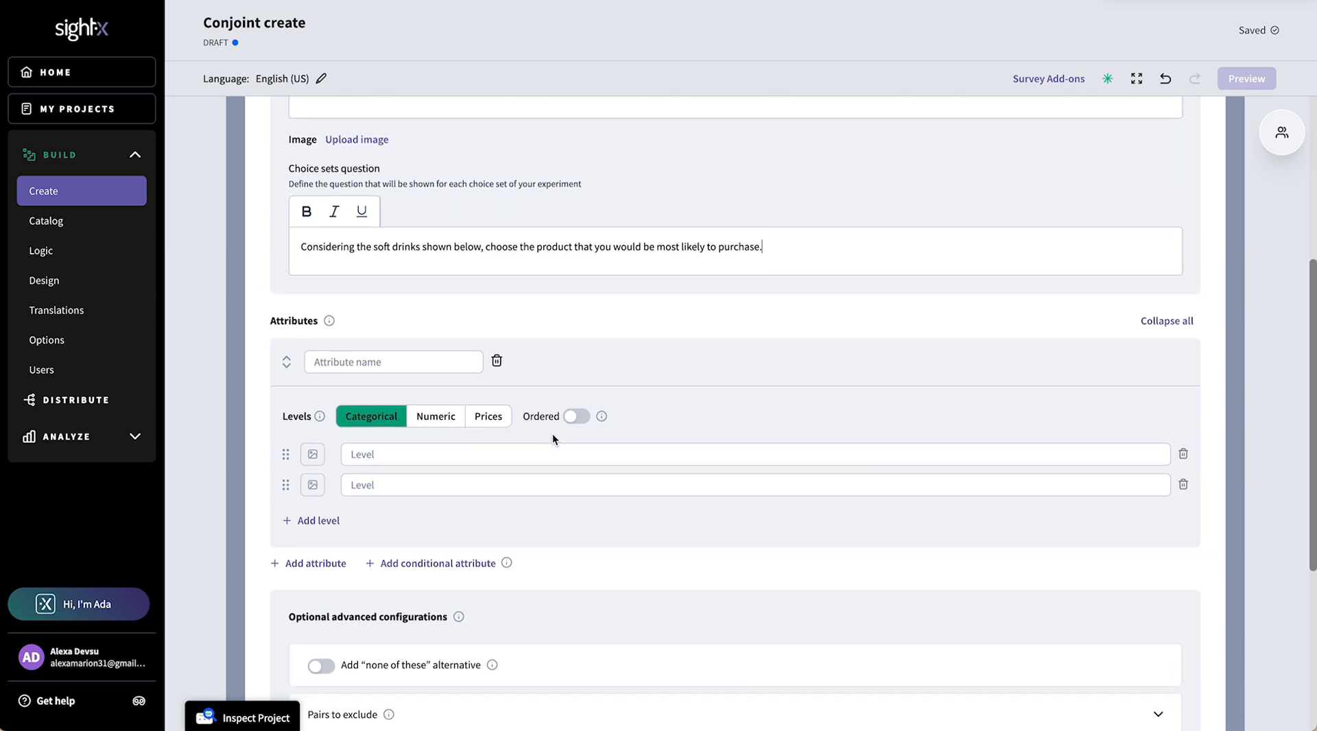
scroll(369, 322, "down", 1)
left_click(371, 330)
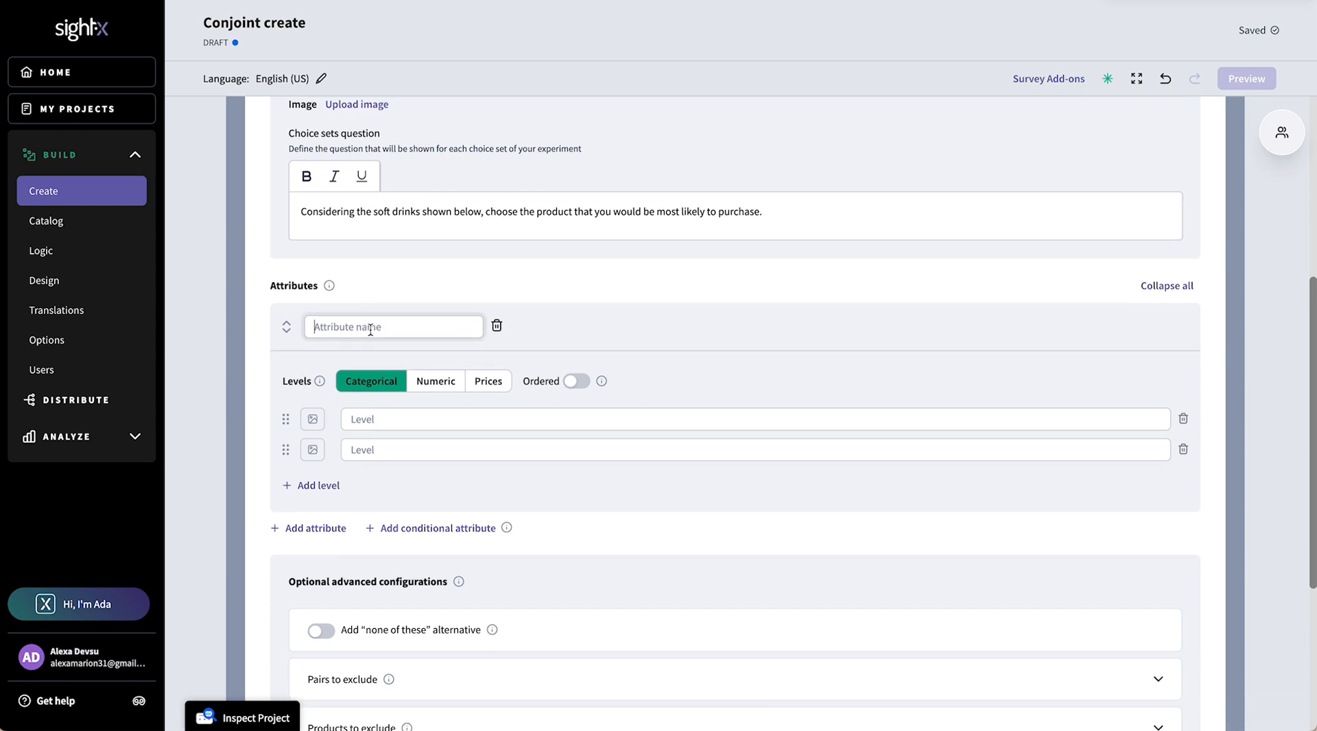
type("Flavor")
left_click(365, 401)
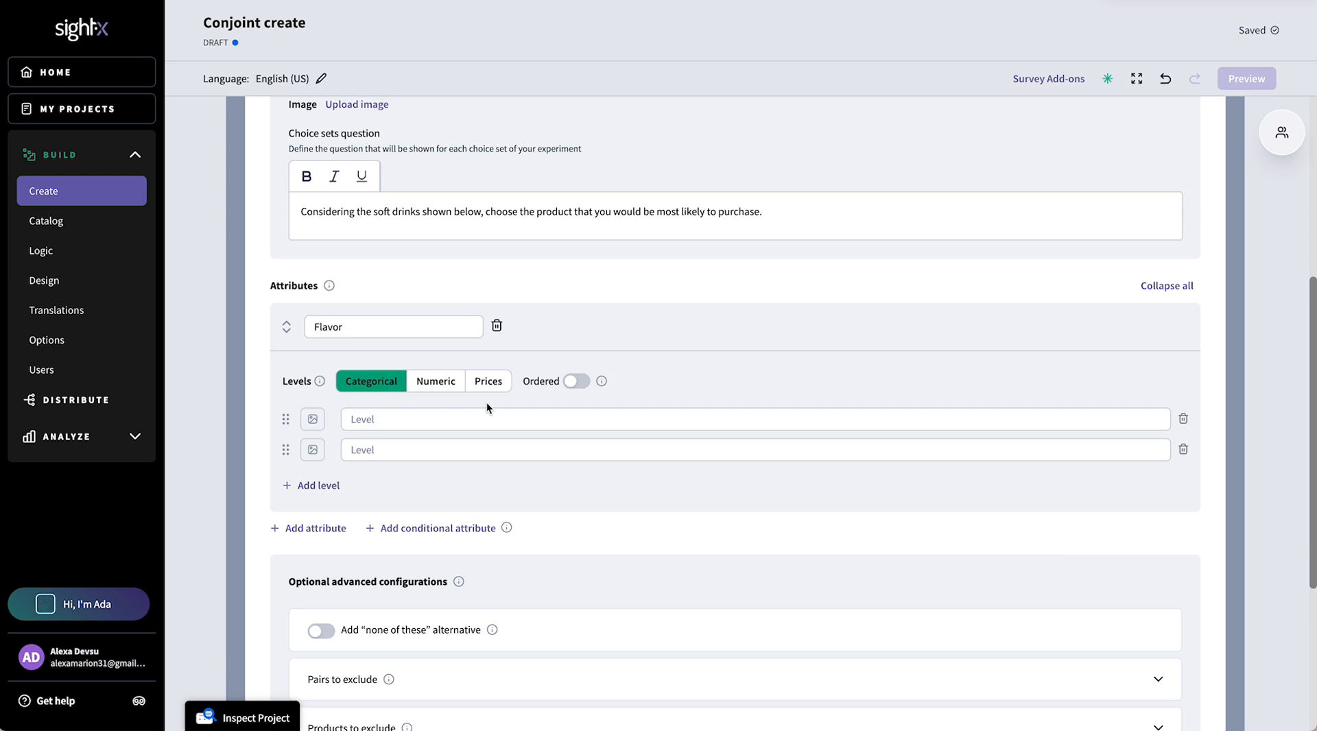
- Fill in four levels for the Flavor attribute: lime, cola, orange and ginger ale
left_click(456, 419)
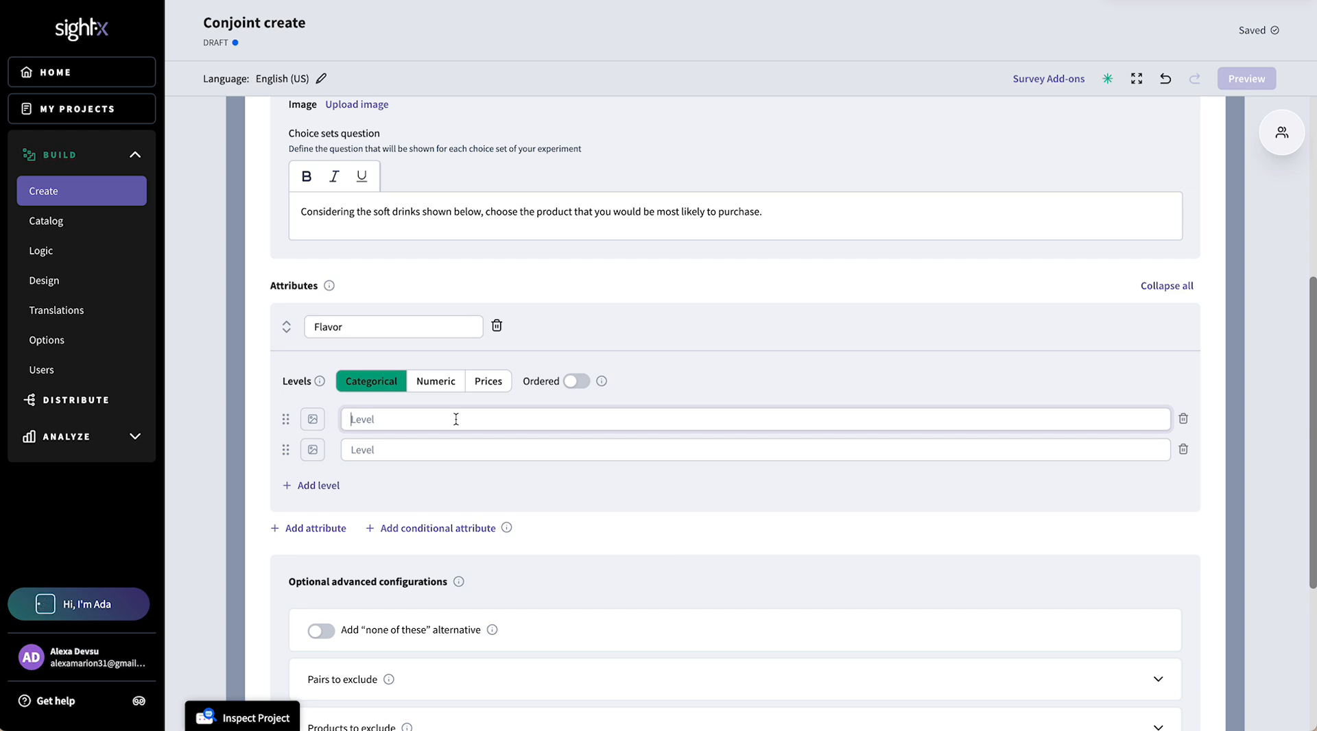
type("lime")
left_click(416, 450)
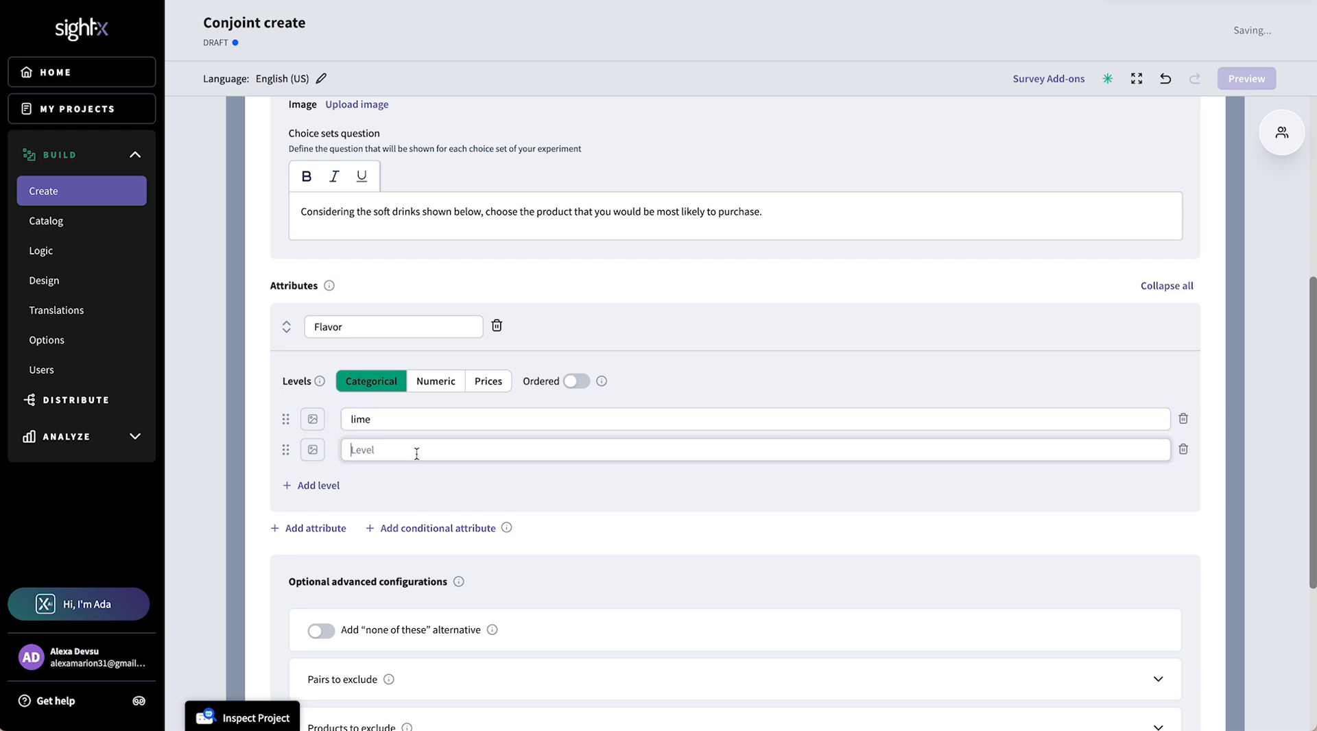
type("cola")
left_click(314, 485)
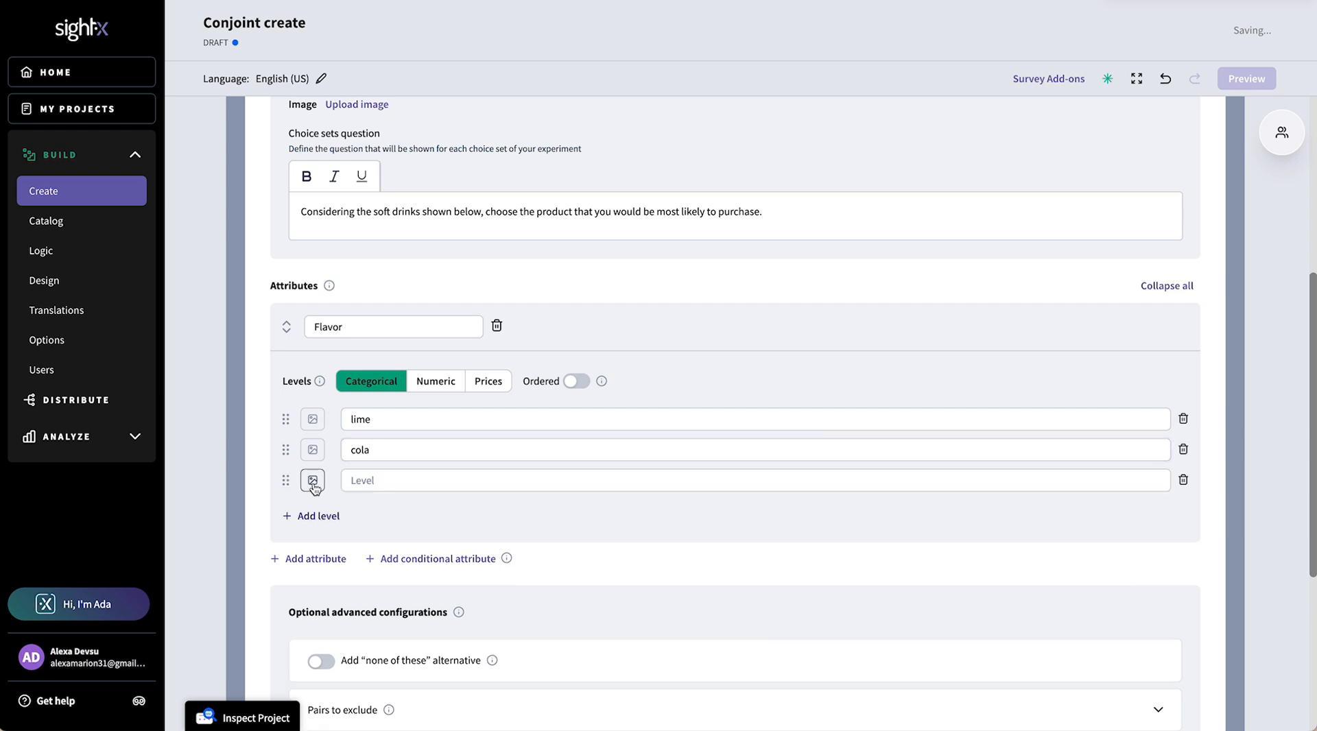
left_click(373, 479)
type("orange")
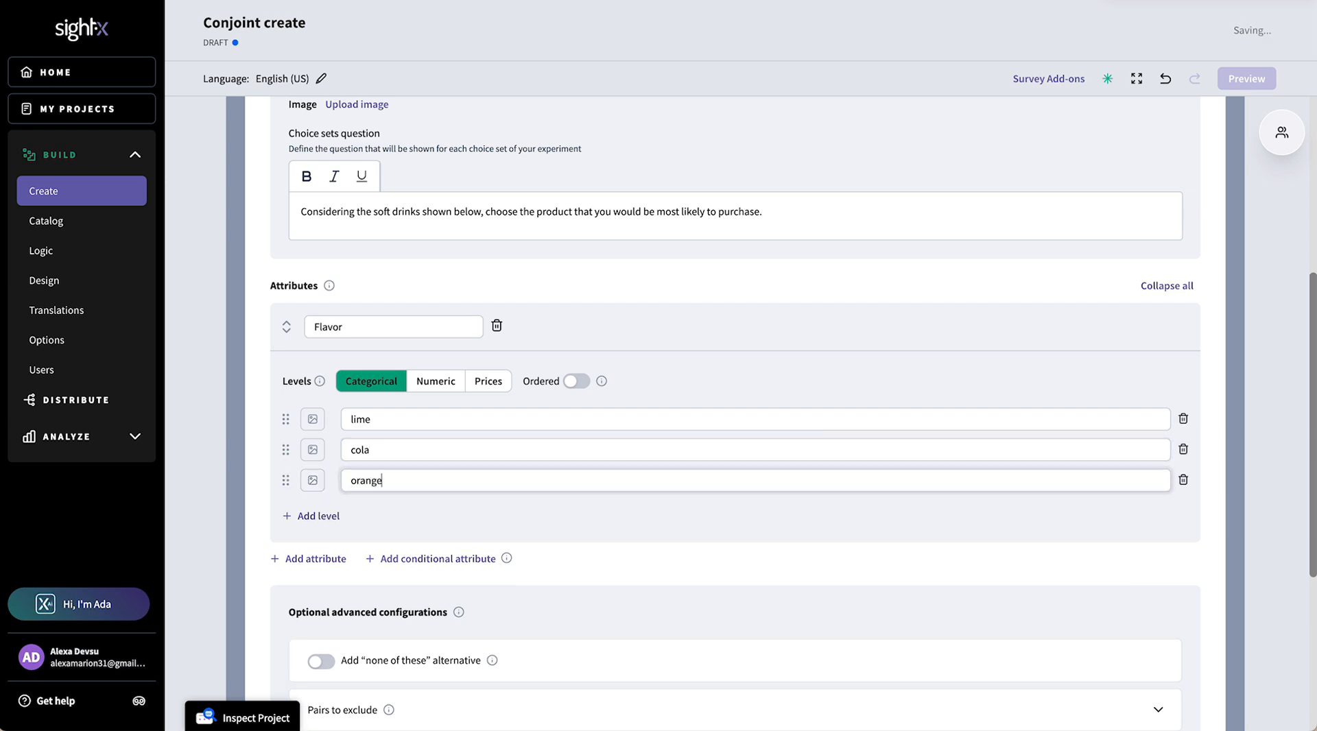
left_click(331, 516)
left_click(362, 511)
type("gi")
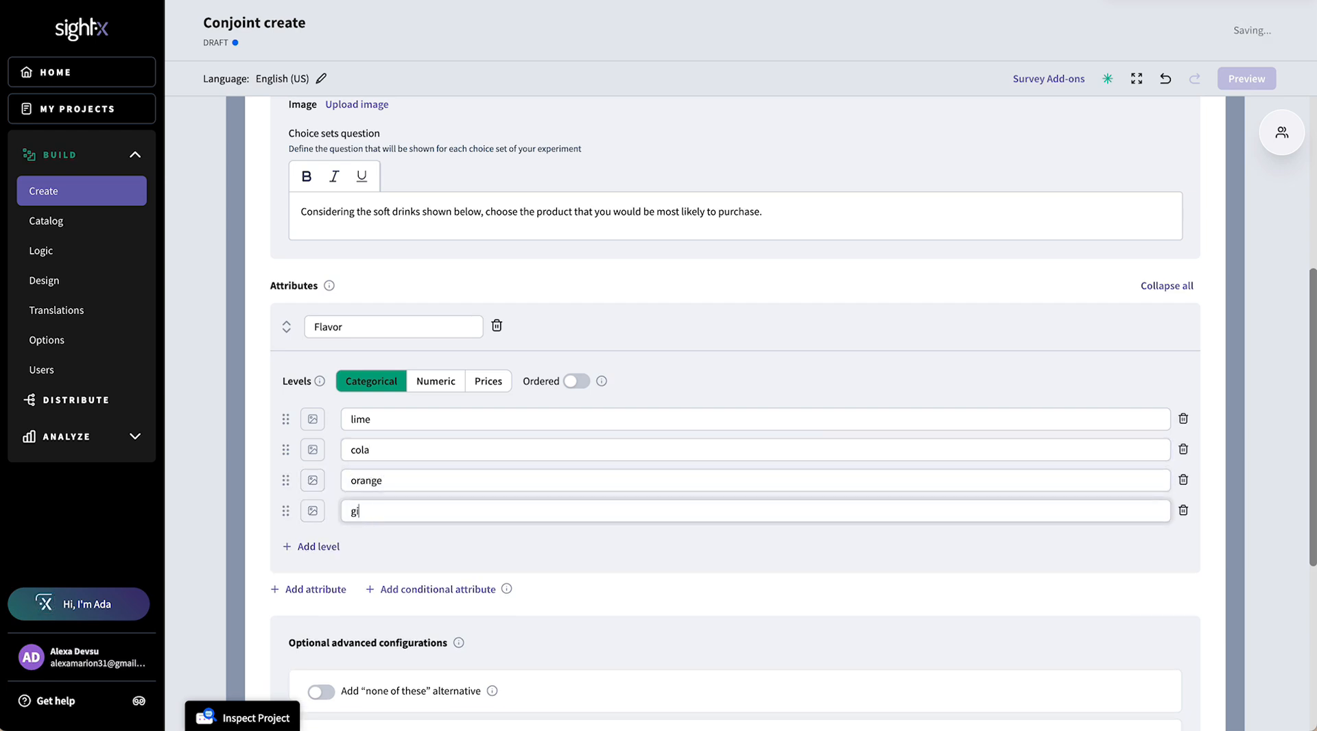
type("nger ale")
left_click(439, 421)
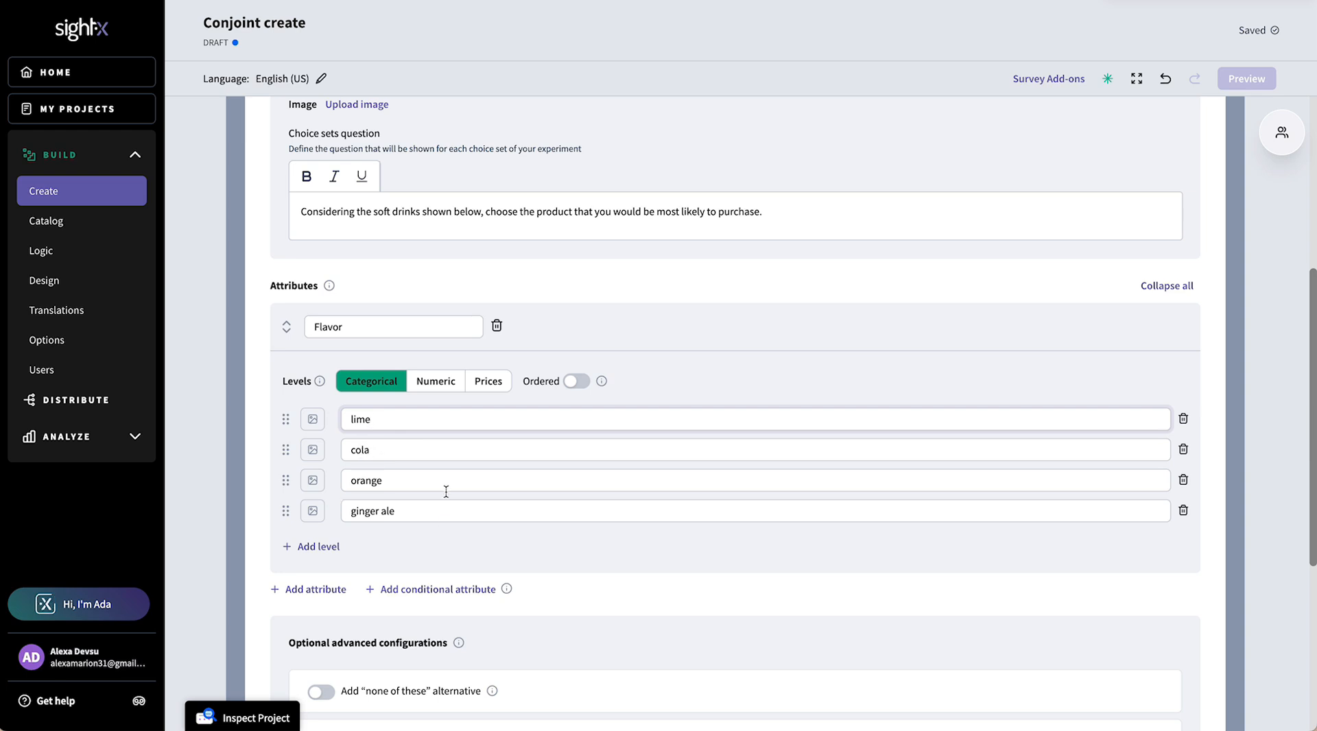
- Add a second attribute named Volume with numeric levels and the unit label L
left_click(318, 591)
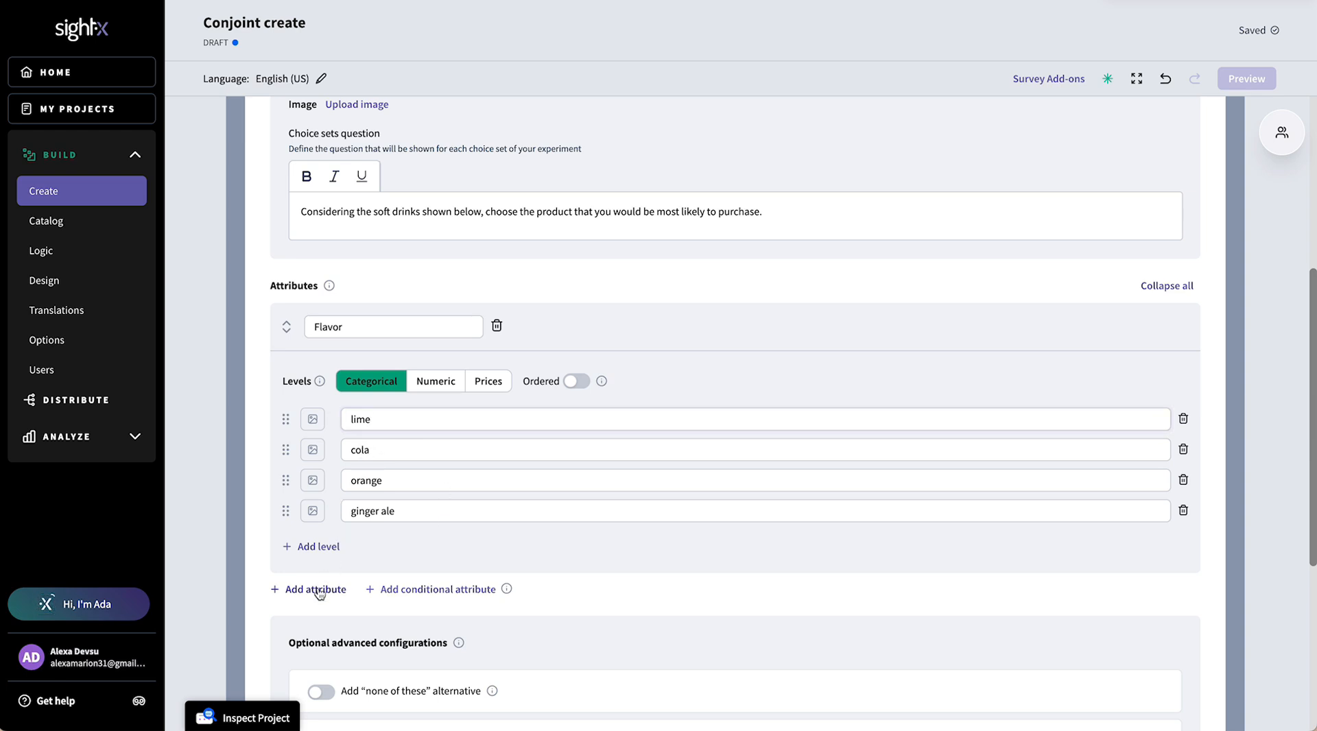
scroll(377, 536, "down", 2)
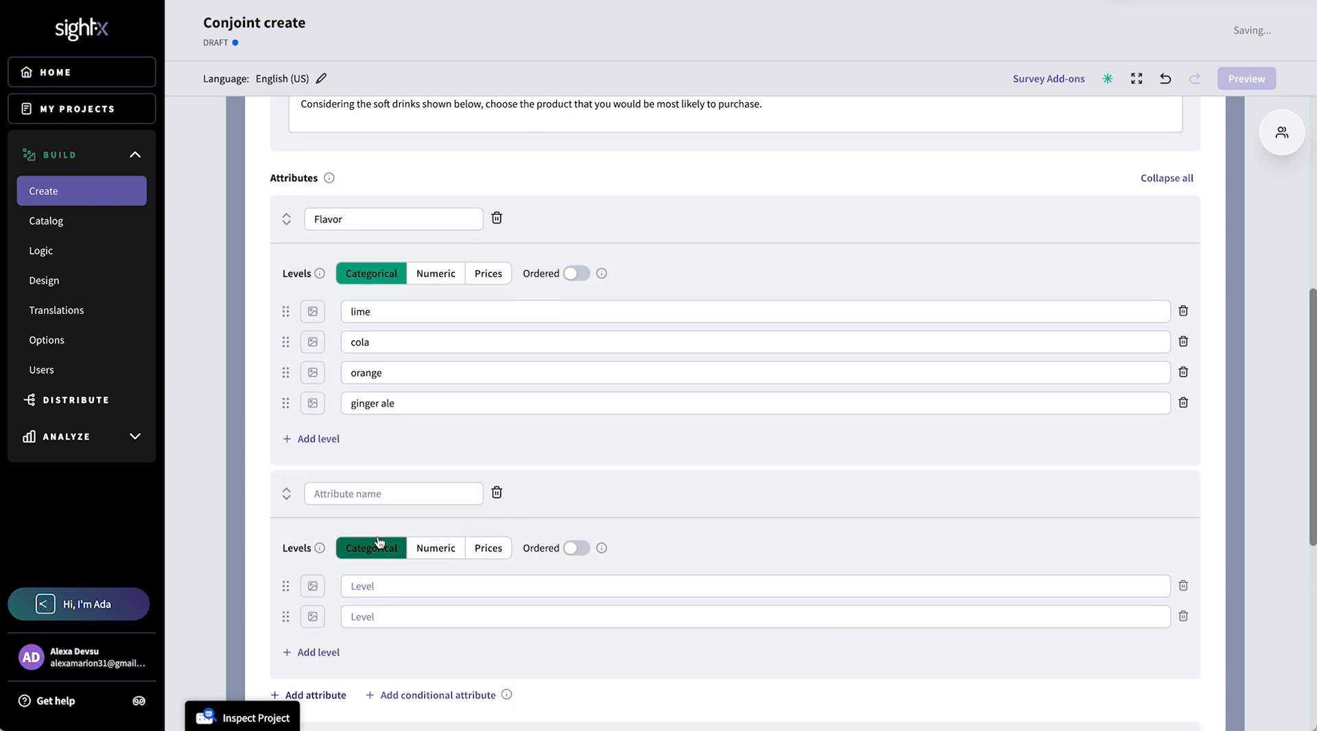
scroll(379, 541, "down", 2)
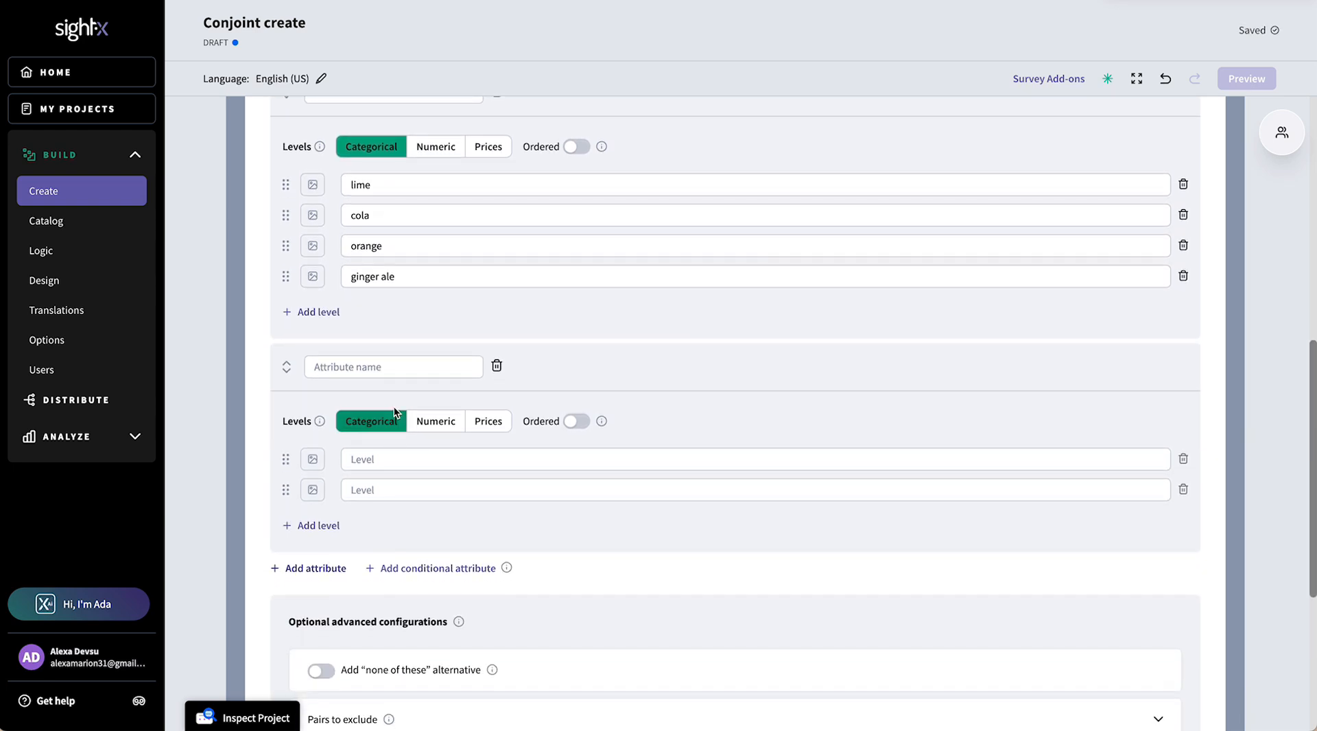
left_click(390, 371)
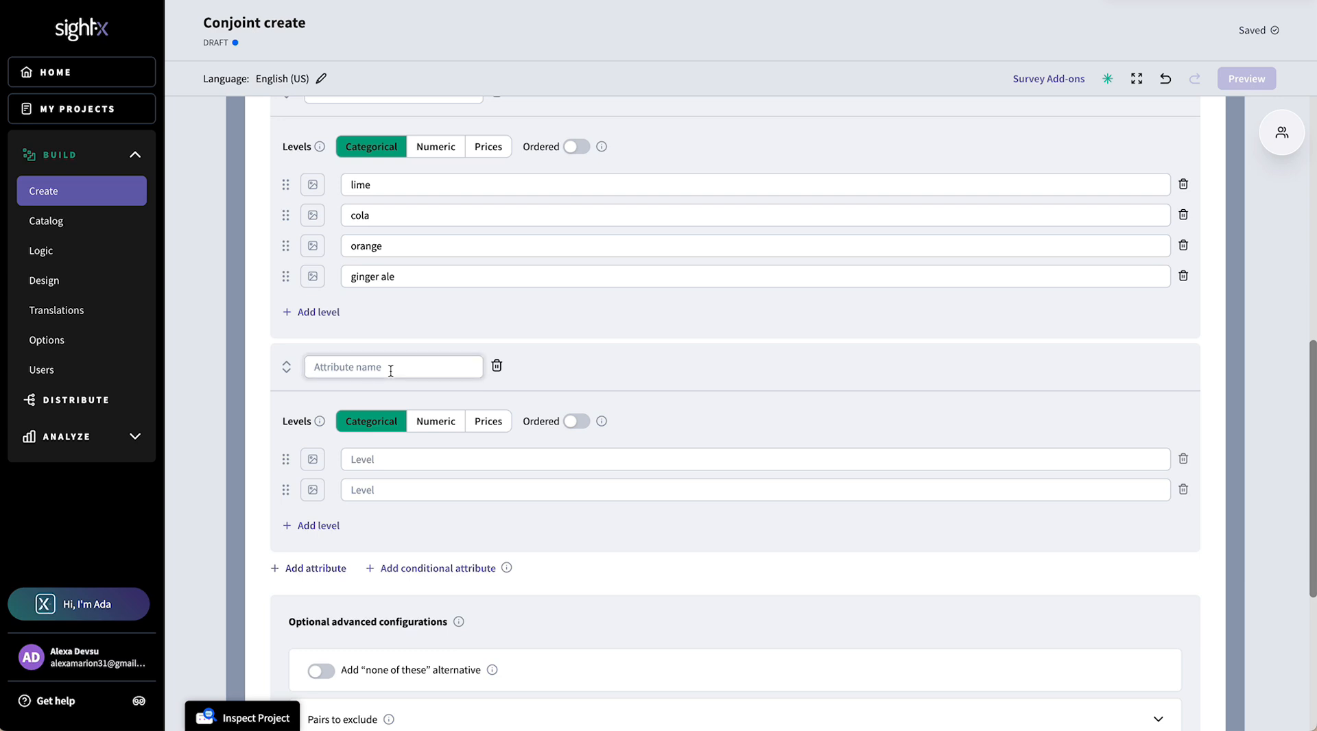
type("Volume")
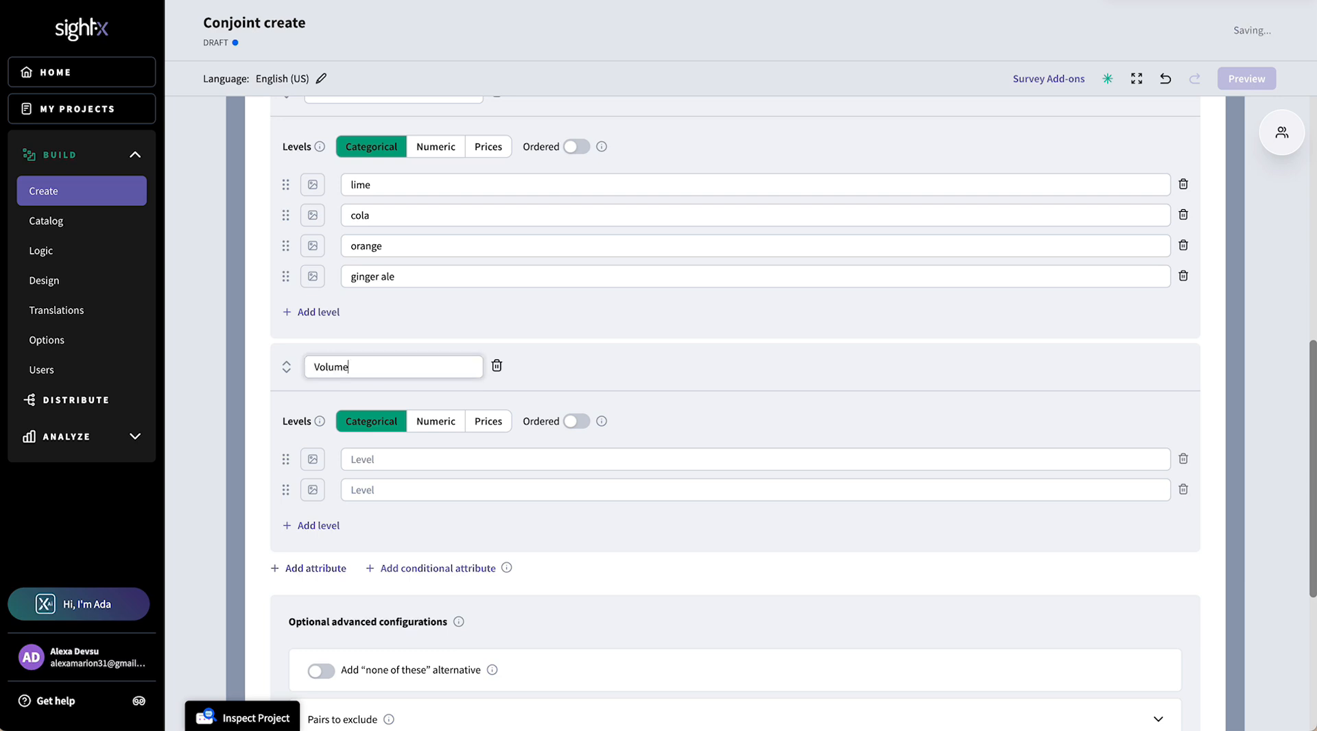
left_click(429, 428)
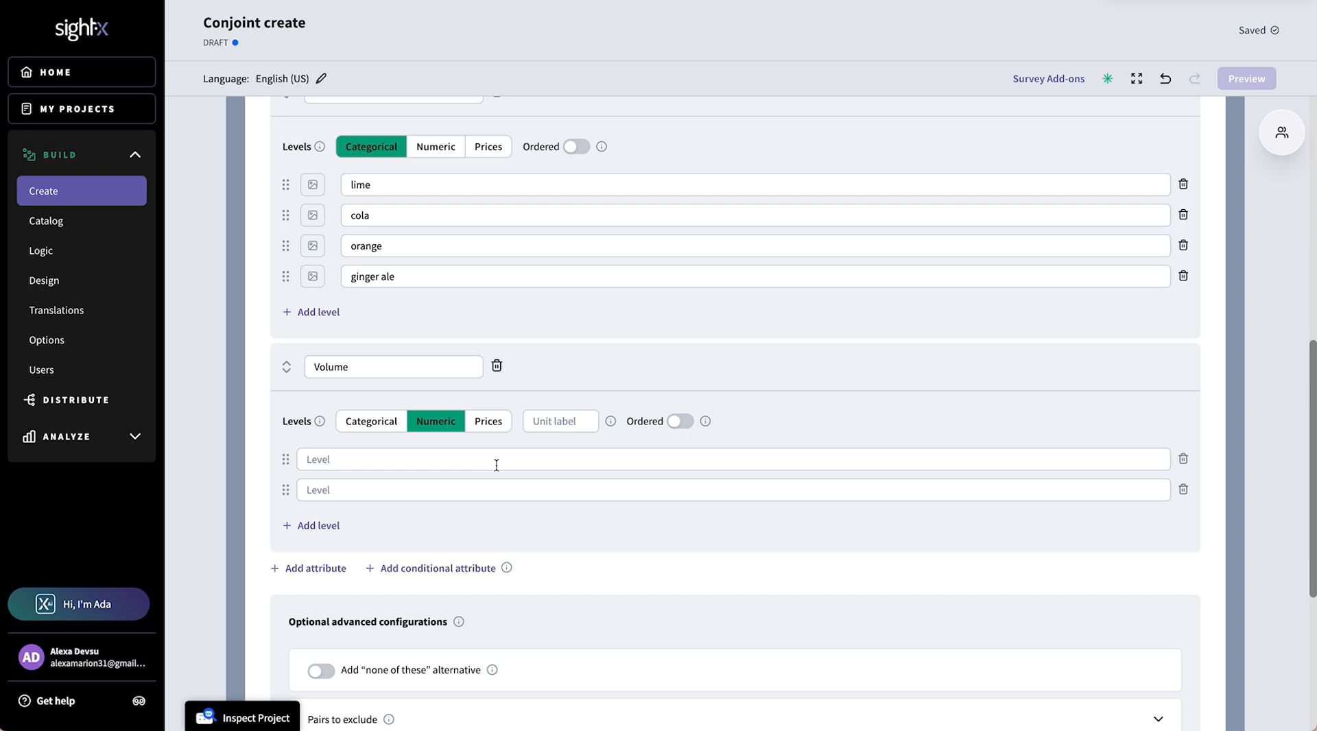
left_click(495, 463)
type("L")
- Fill in three levels for the Volume attribute: 0.5, 0.75 and 1
left_click(551, 468)
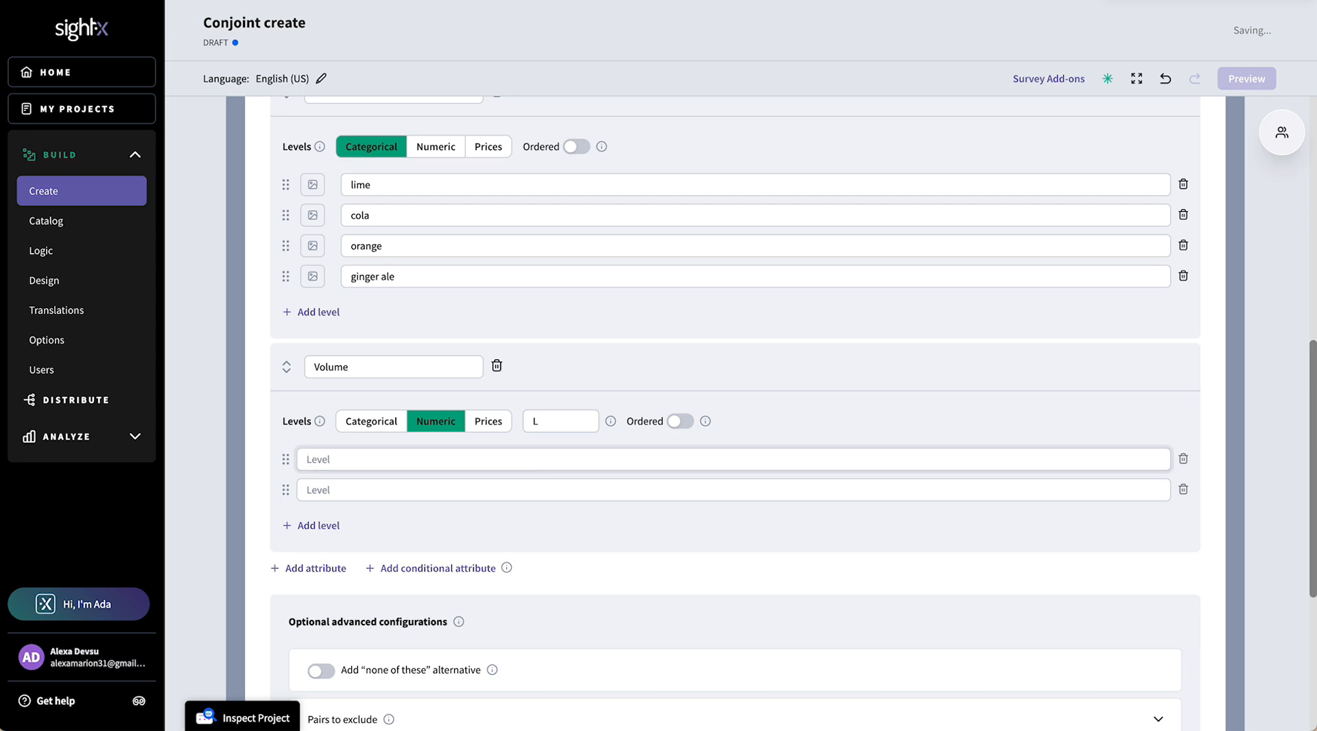
type("0.5")
left_click(528, 499)
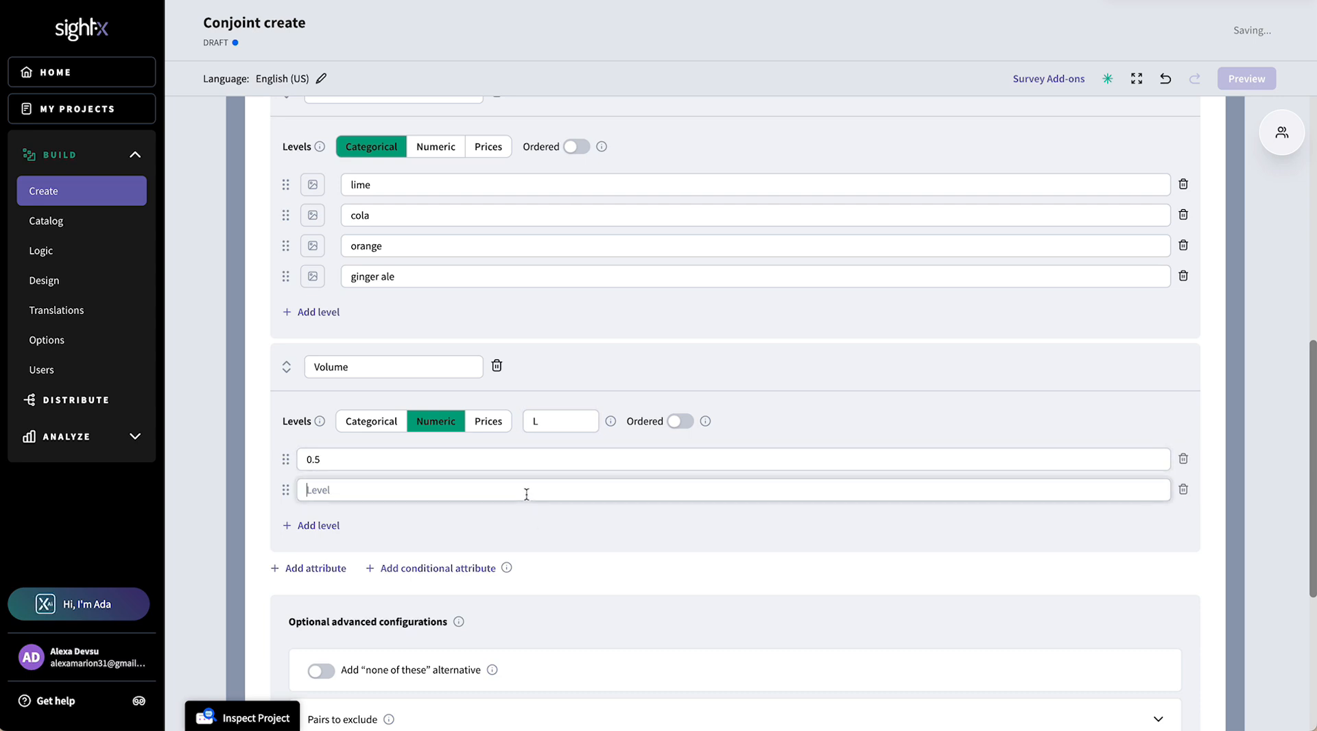
type("0.75")
left_click(334, 525)
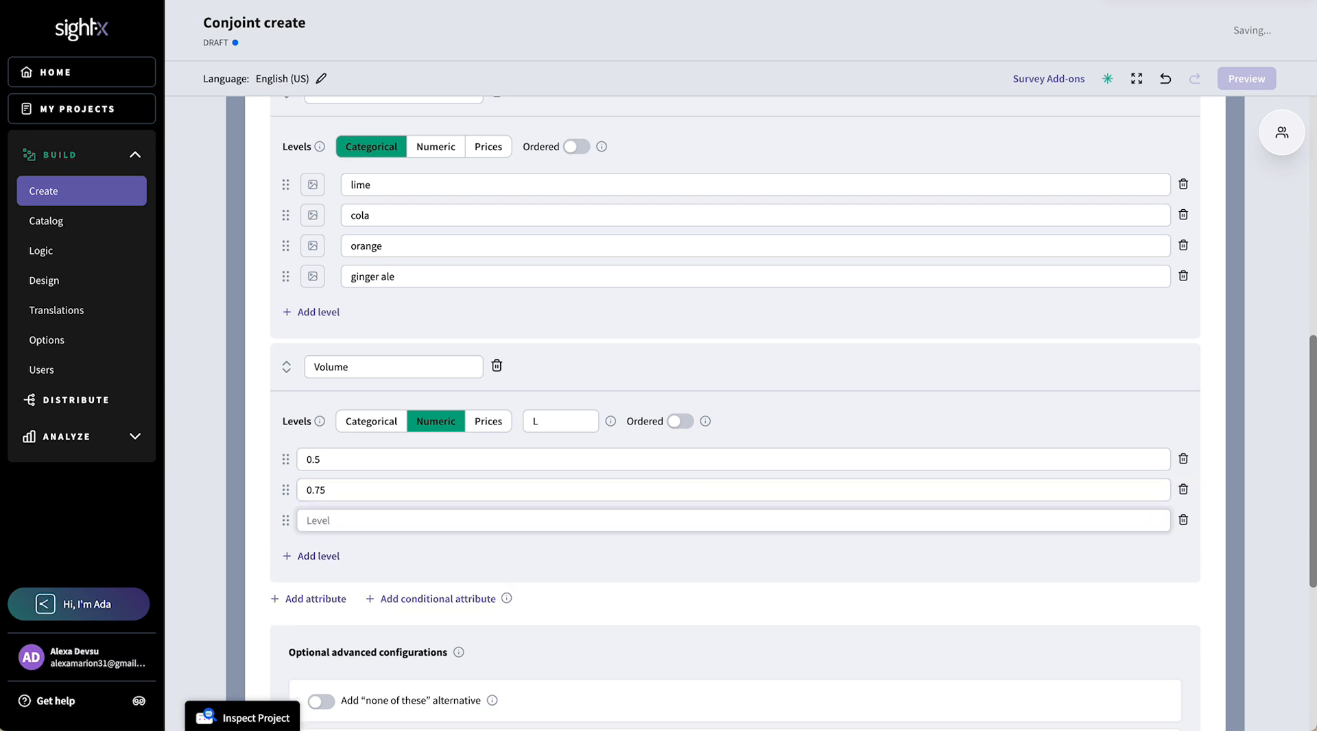
type("1")
left_click(632, 554)
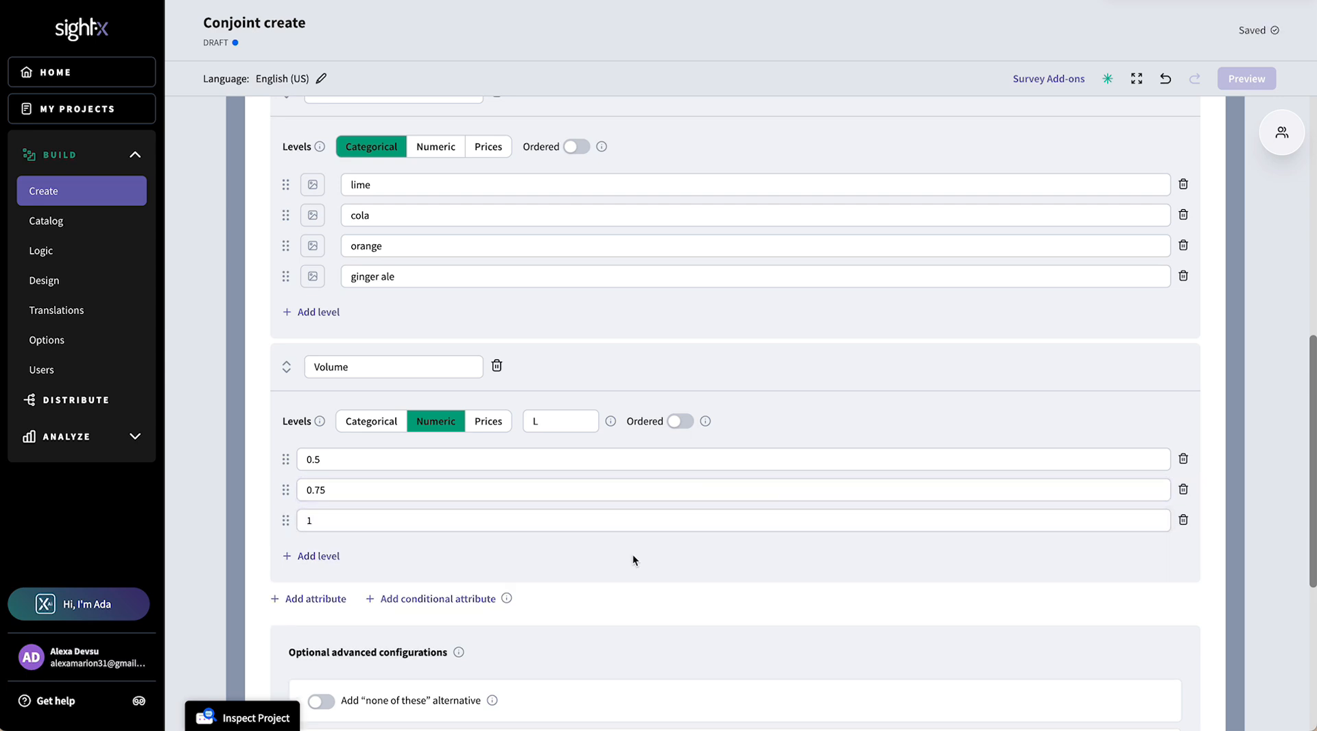
- Add a third attribute below Volume and name it Price
scroll(633, 555, "down", 3)
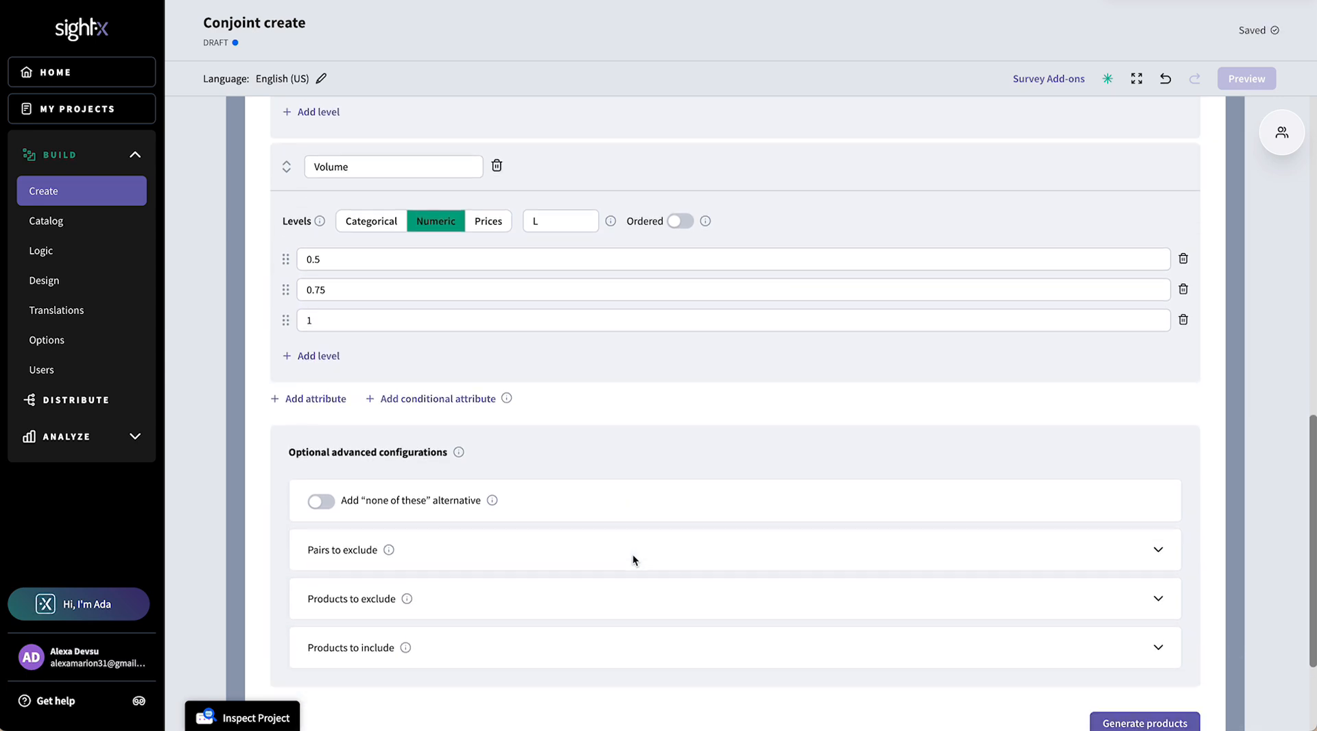
left_click(342, 386)
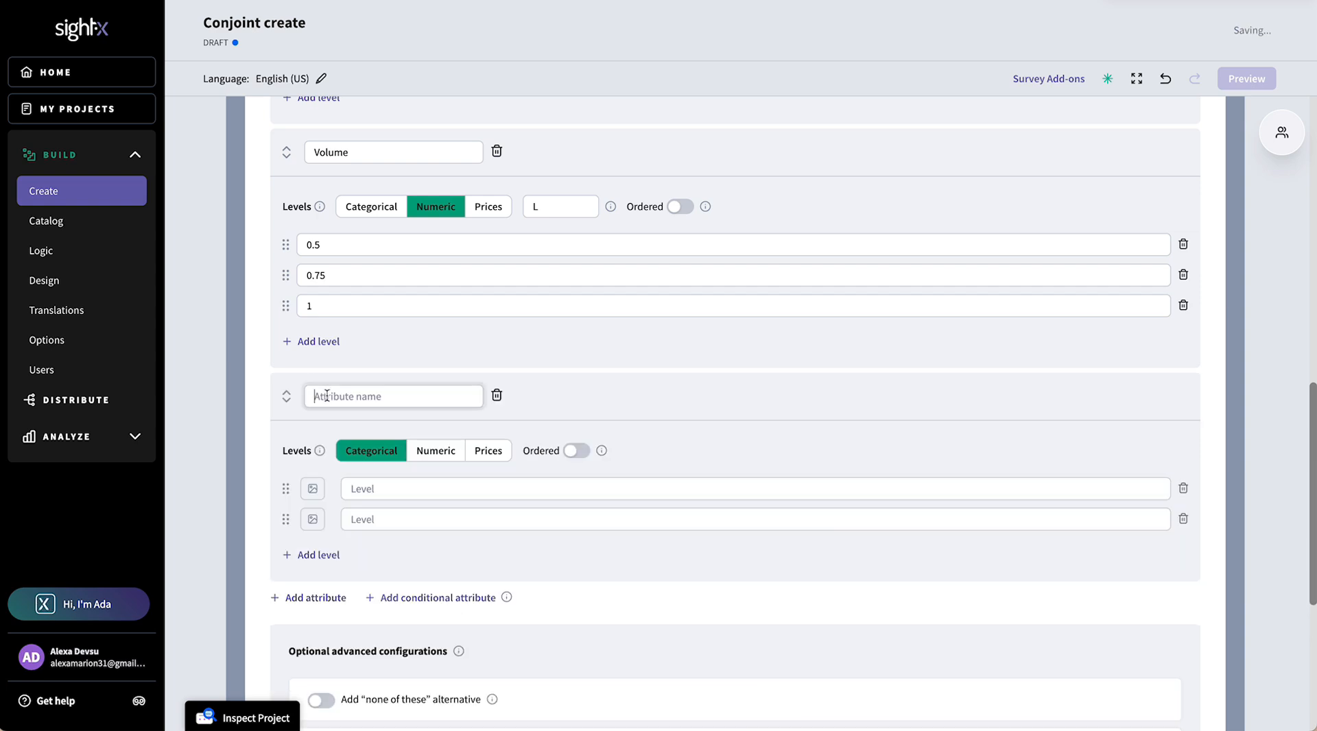
type("Price")
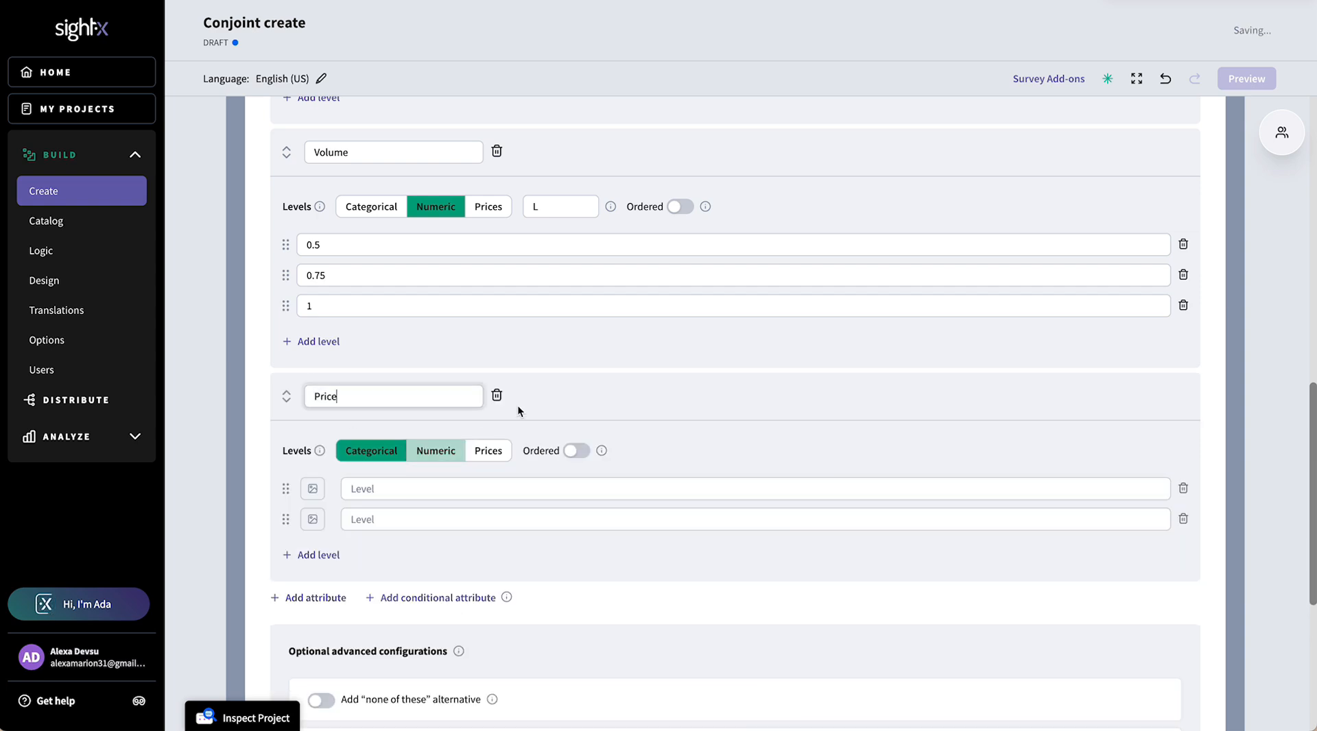
left_click(537, 402)
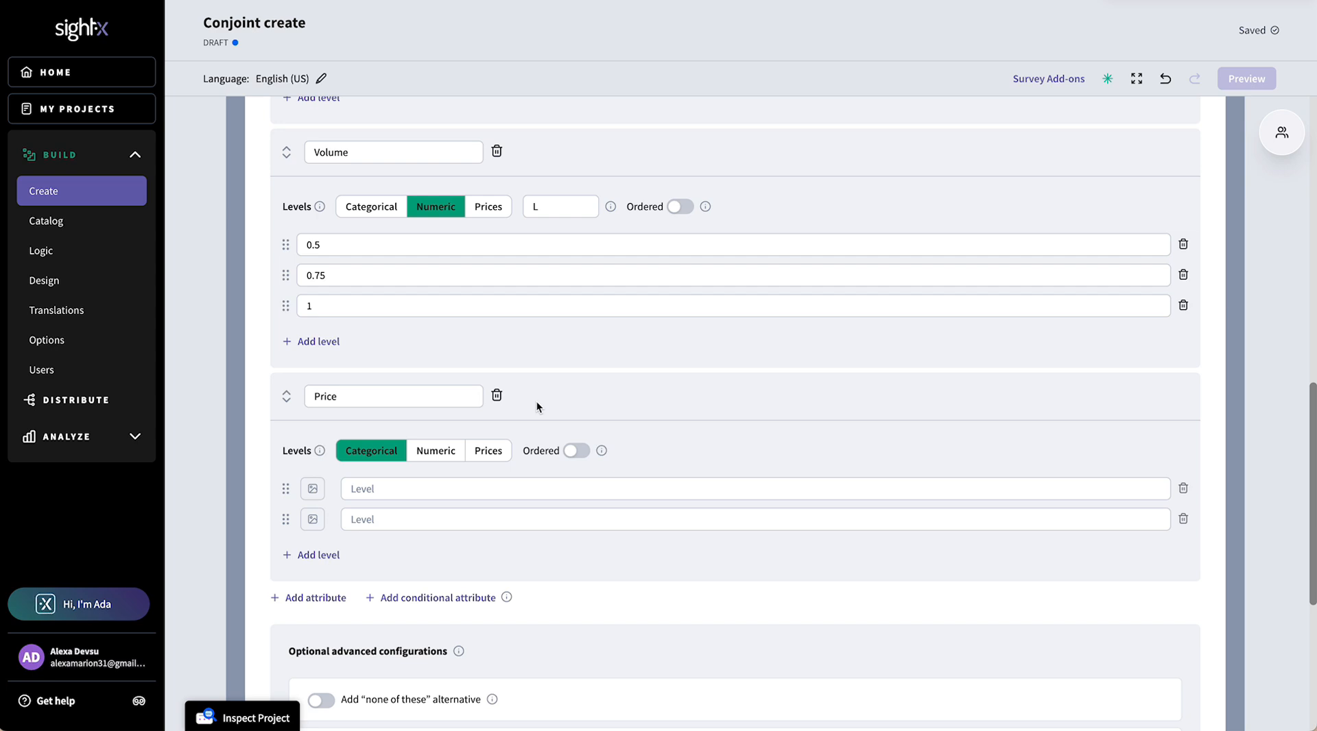
- Set the Price attribute's levels to prices in US Dollar and enter three levels: 1.10, .80 and .60
left_click(503, 460)
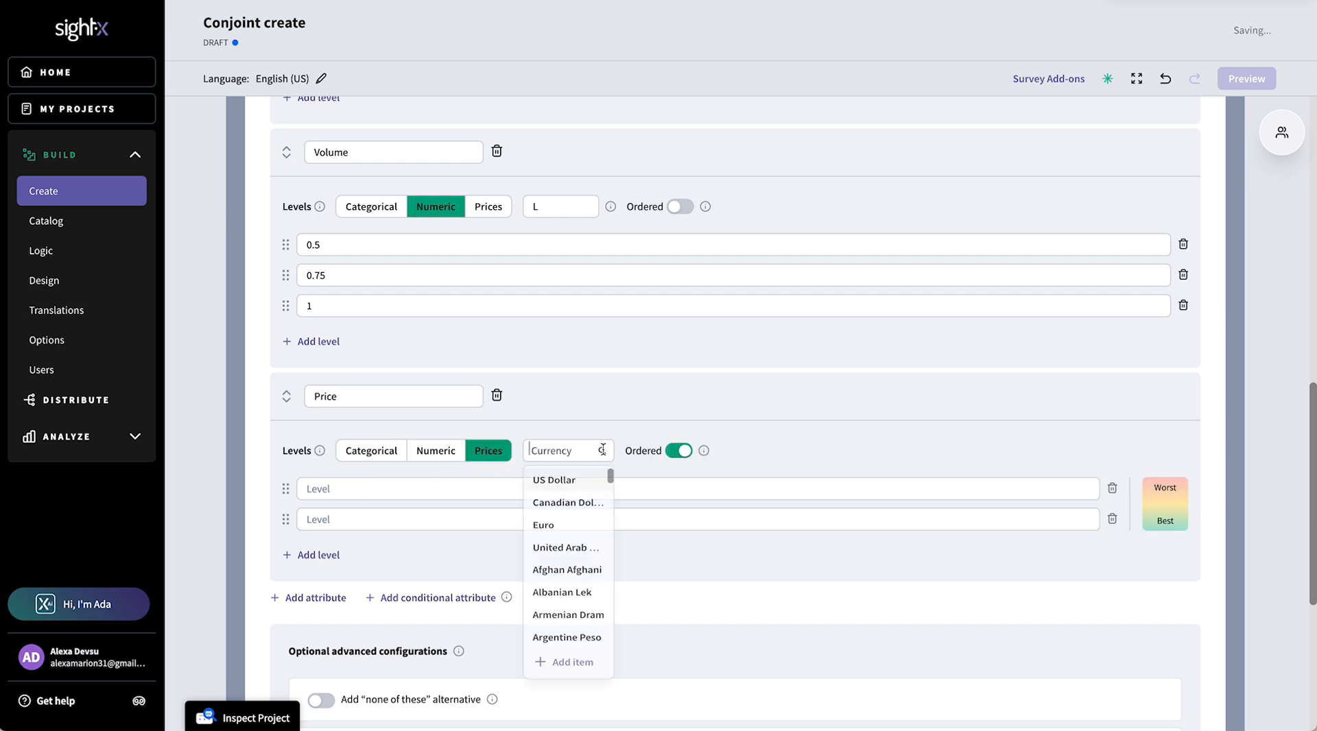
left_click(587, 480)
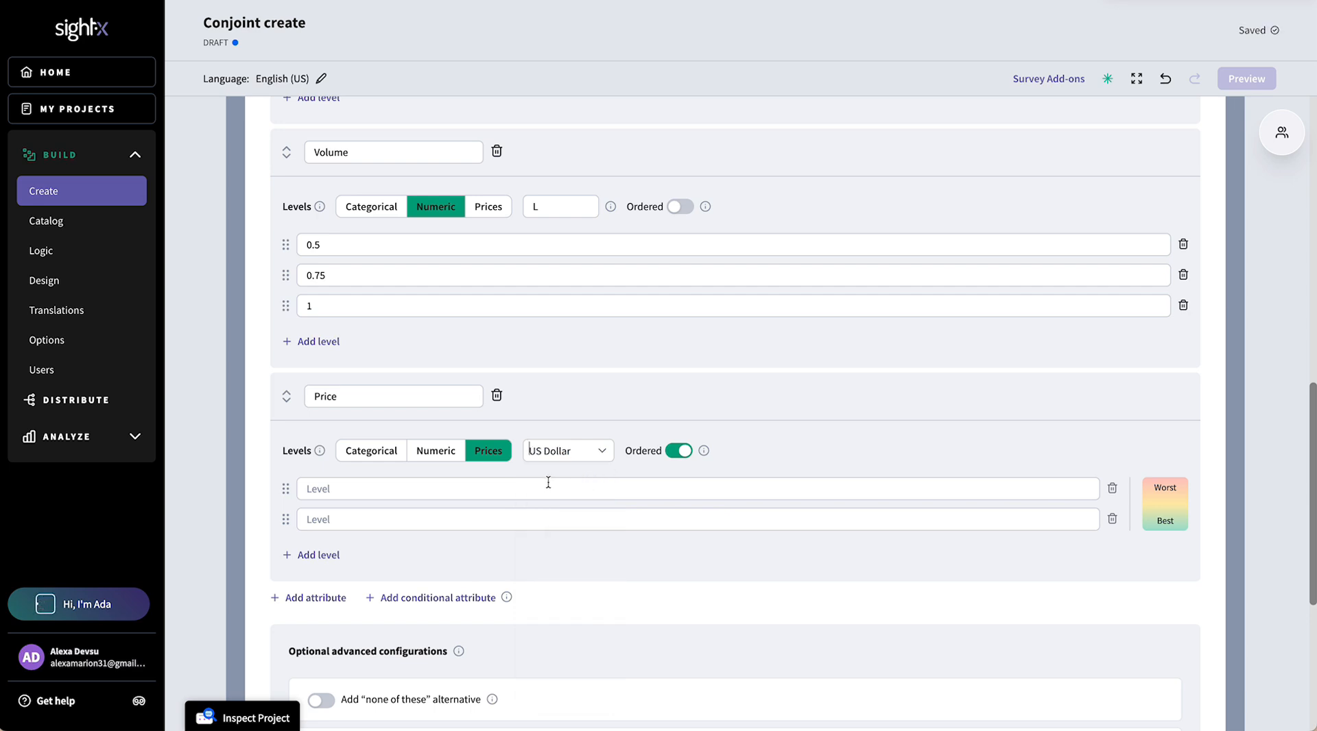
left_click(548, 482)
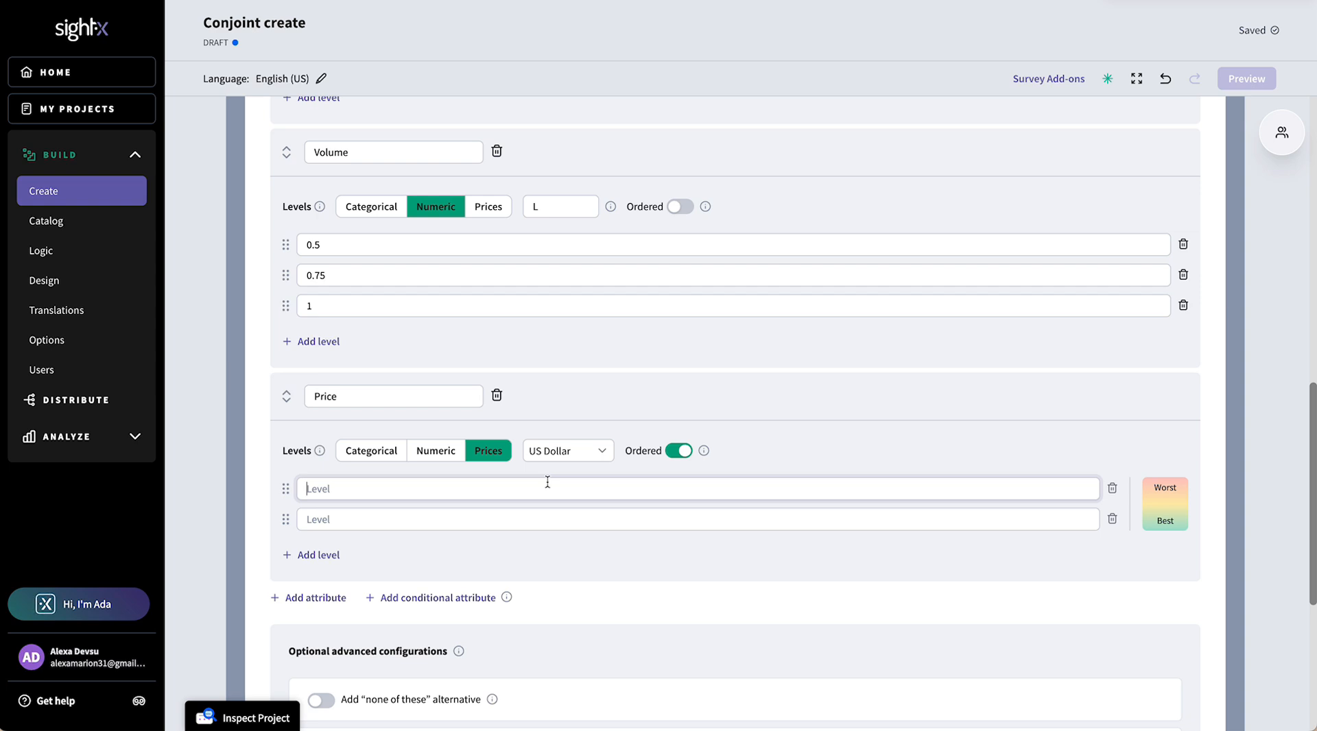
type("1.10")
left_click(536, 516)
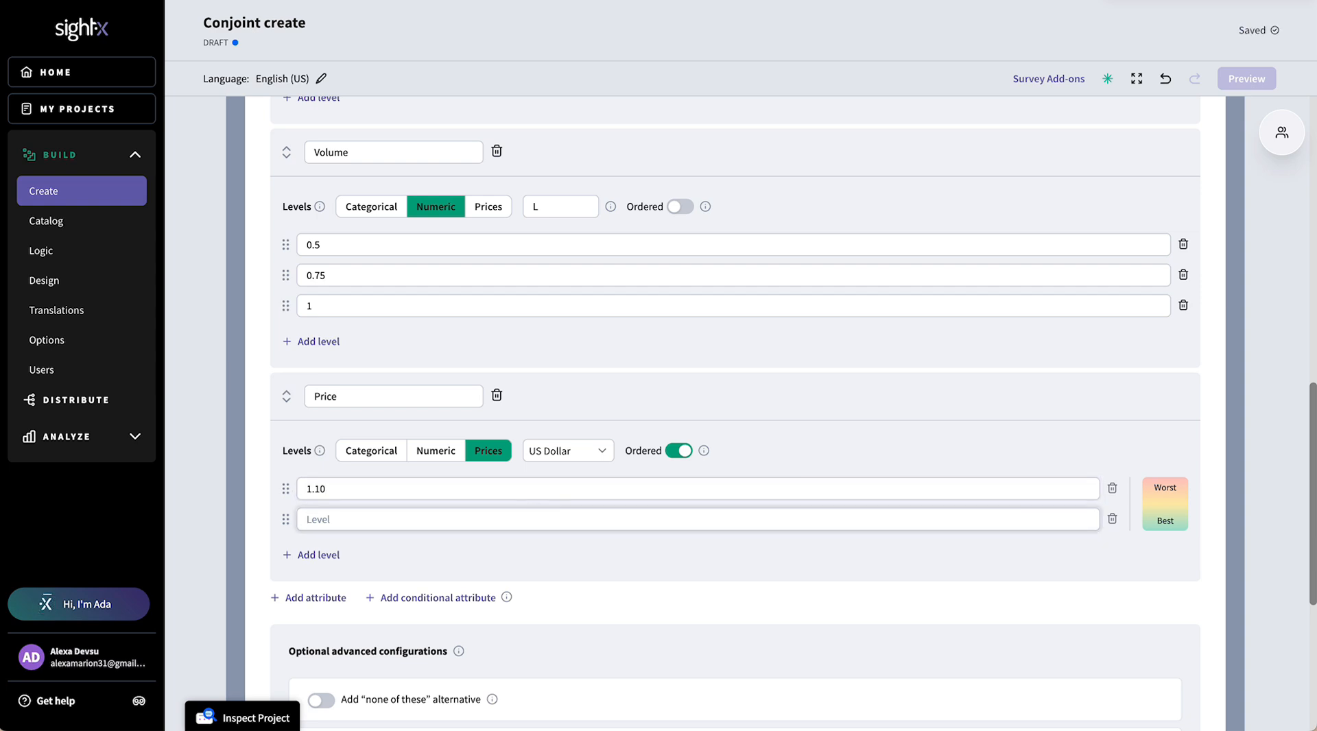
type(".80")
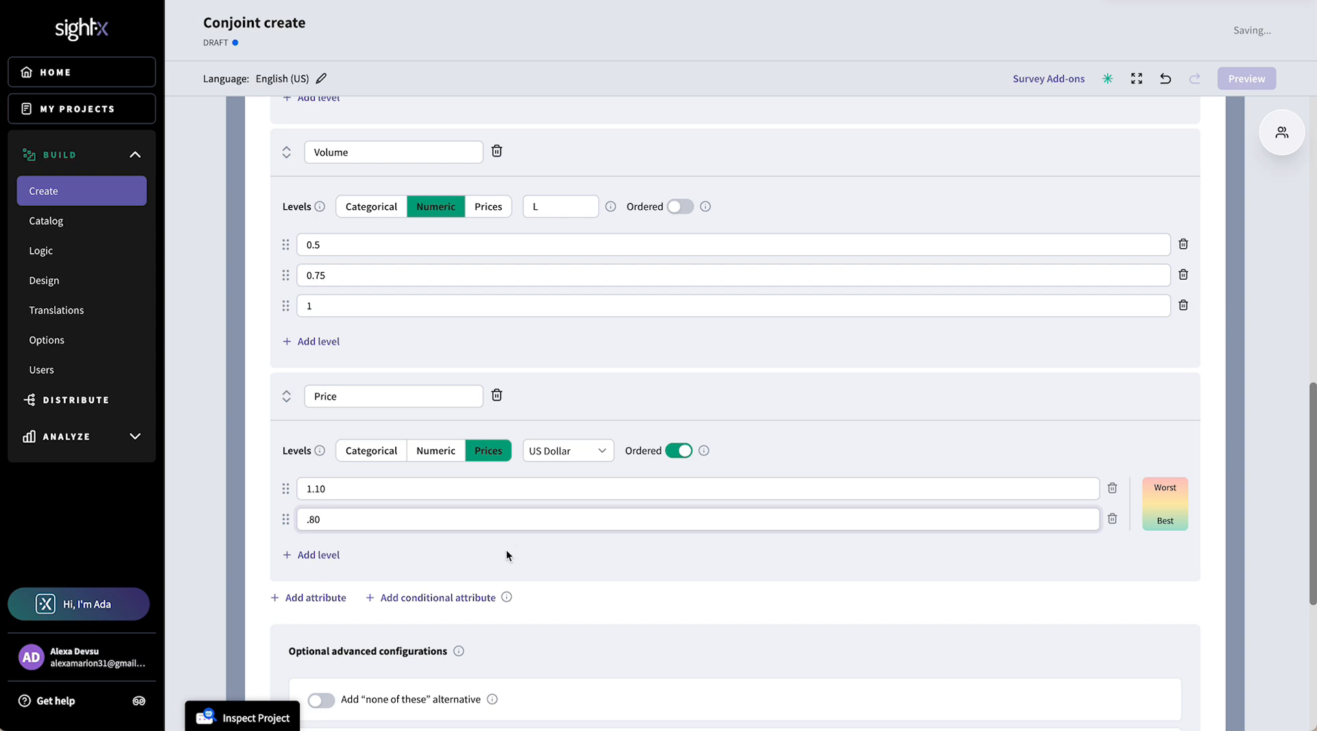
left_click(312, 555)
type(".60")
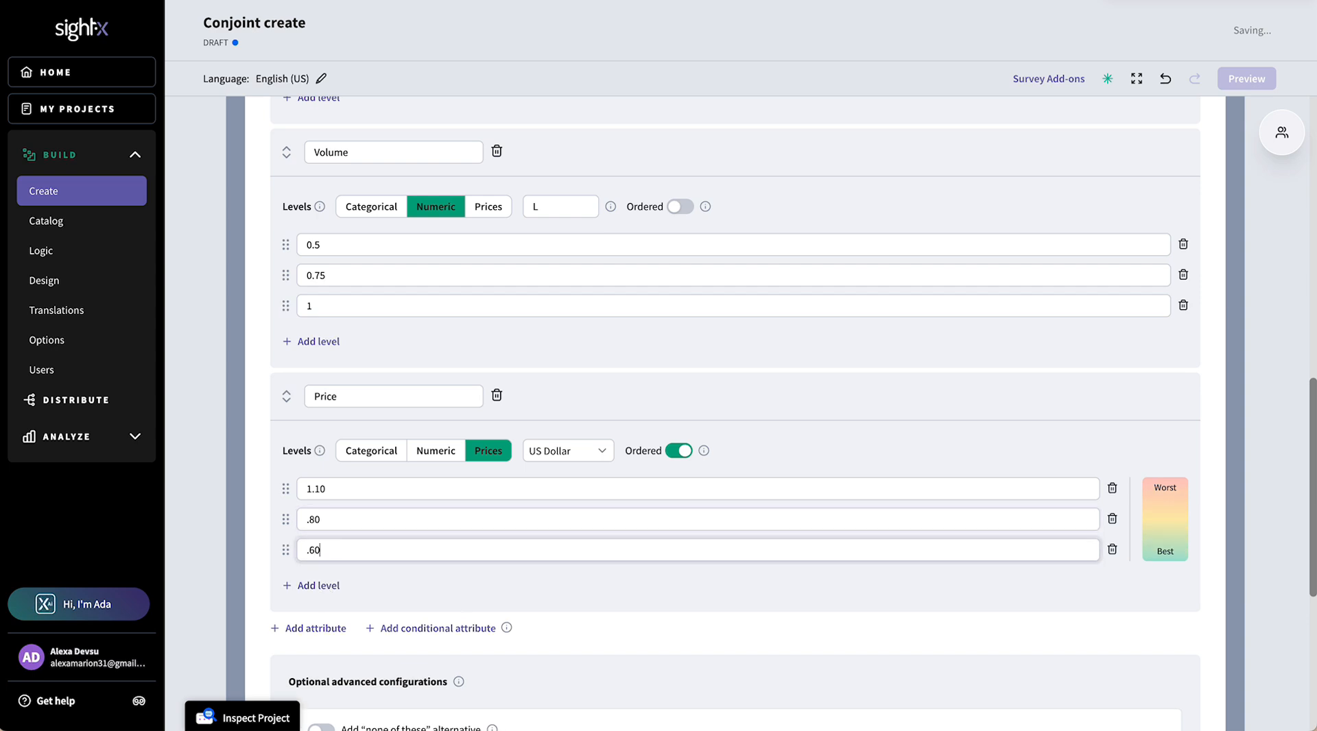
left_click(524, 578)
- Add a conditional attribute named Price with Volume as its independent attribute
scroll(524, 578, "down", 2)
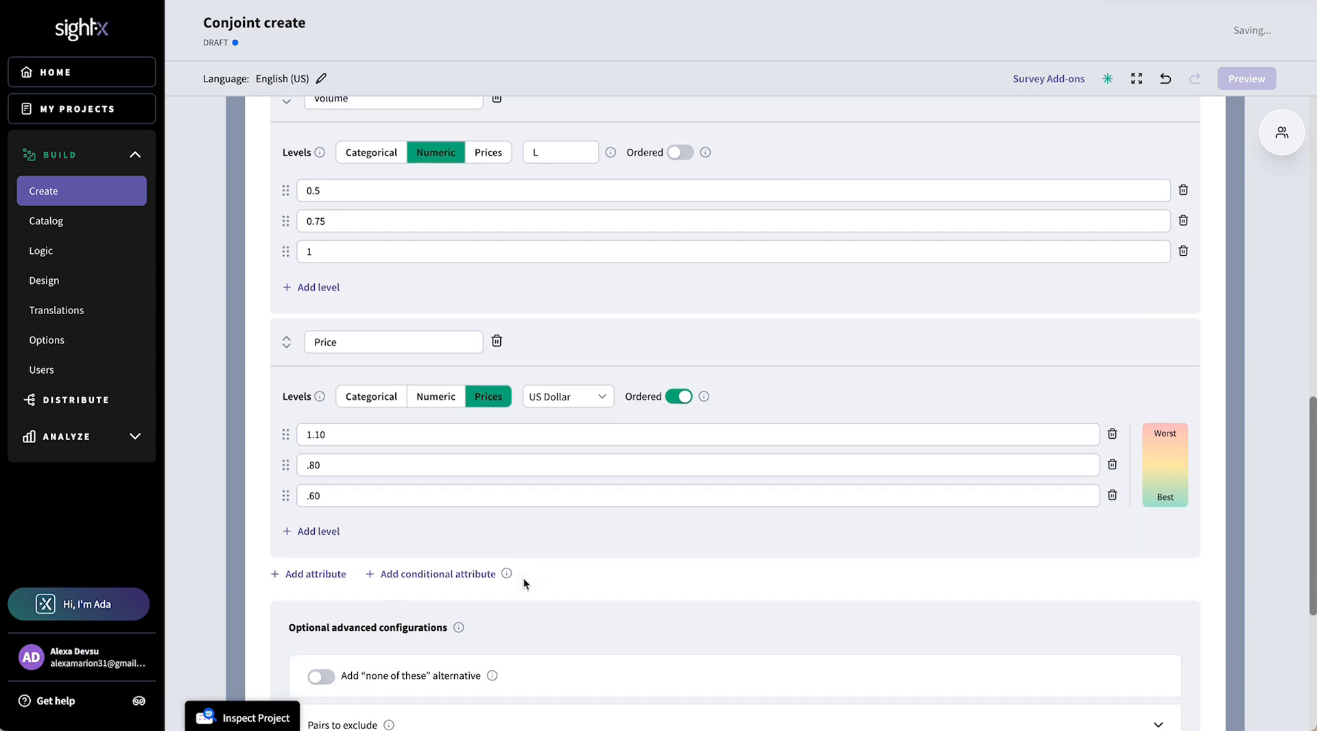
scroll(524, 578, "down", 1)
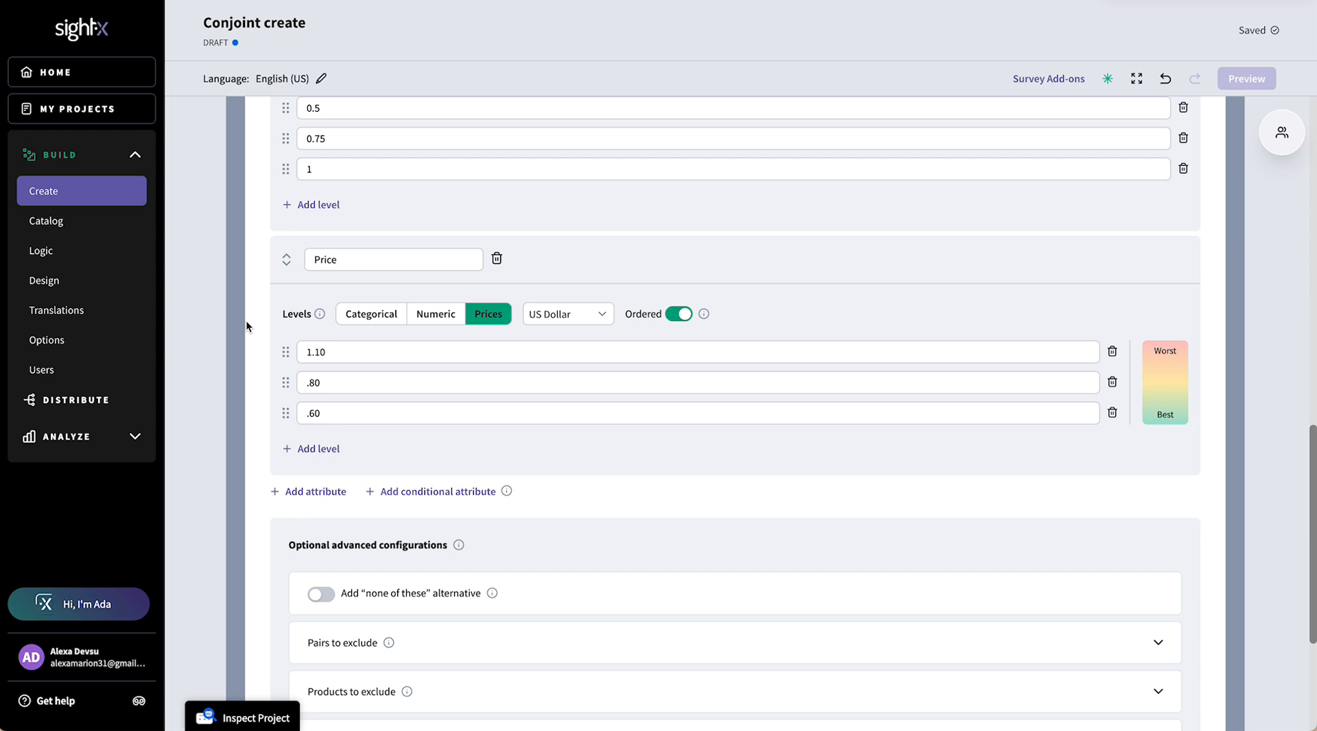
scroll(246, 323, "down", 1)
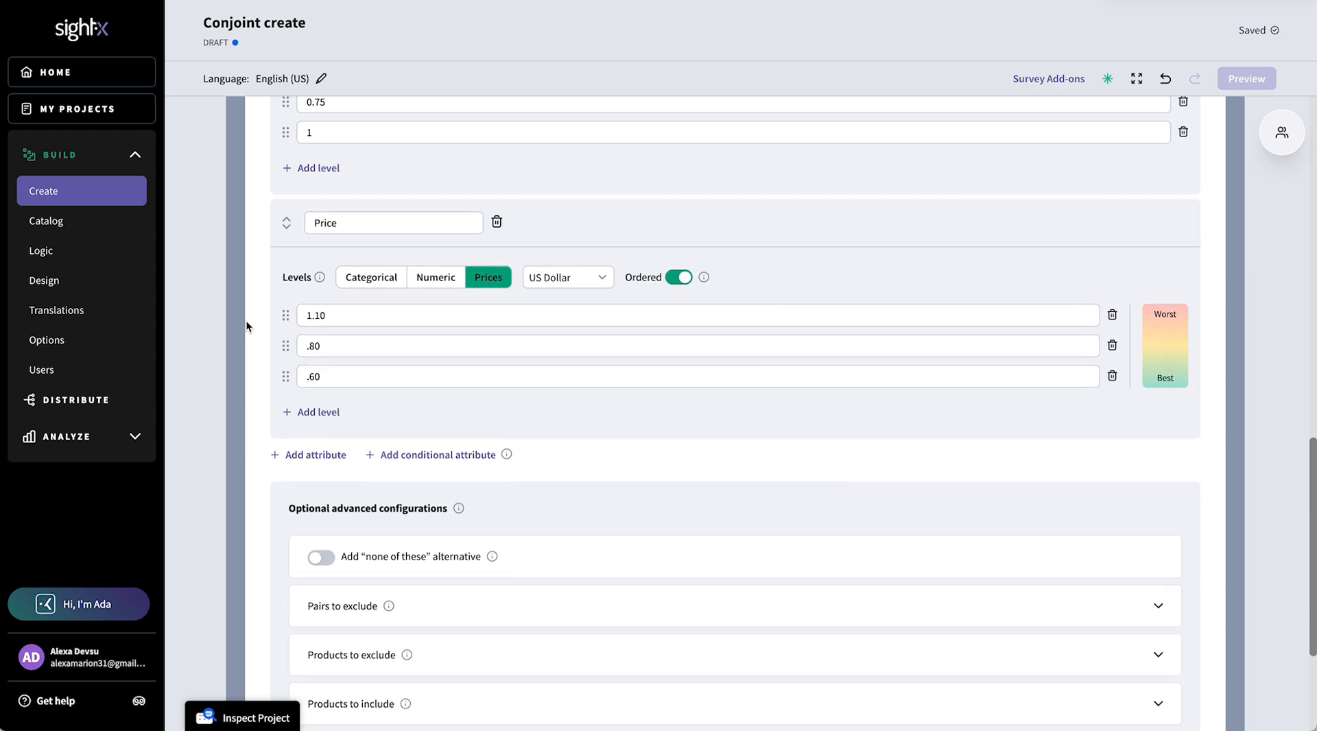
scroll(245, 325, "up", 1)
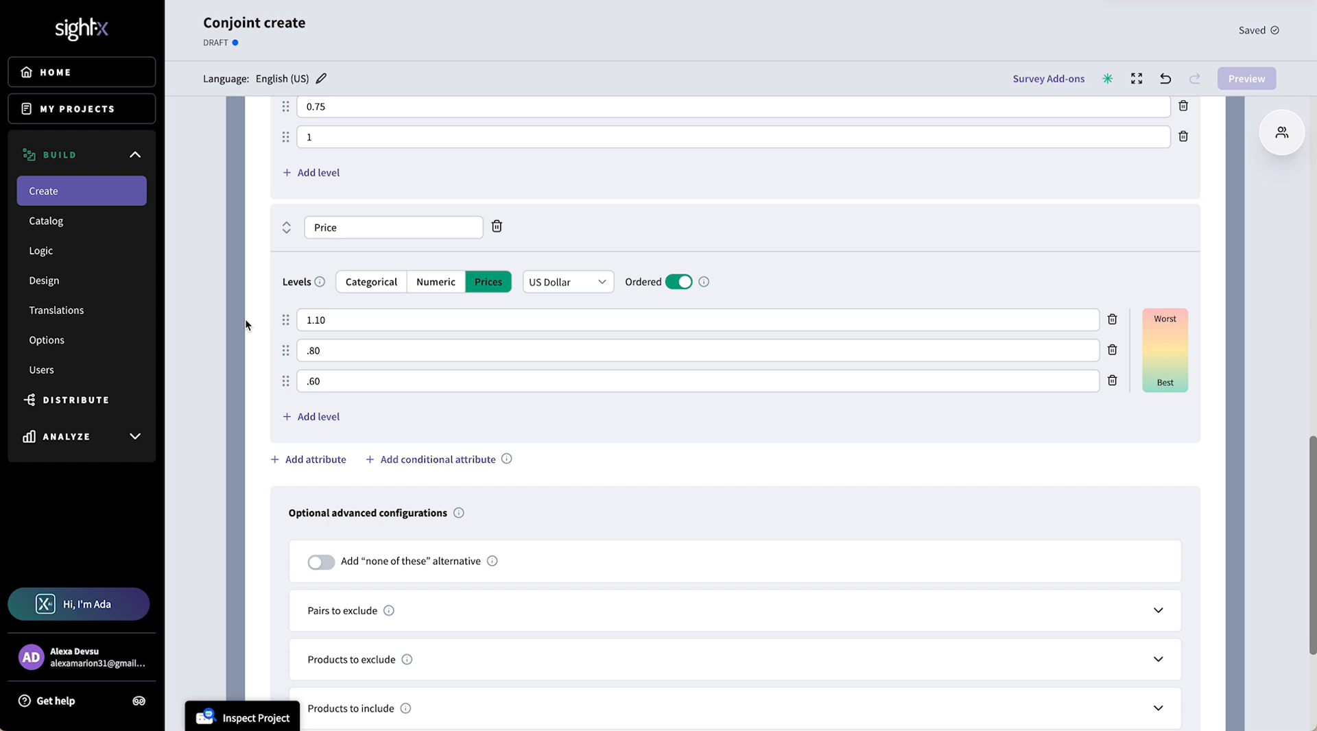
left_click(471, 459)
scroll(471, 461, "down", 3)
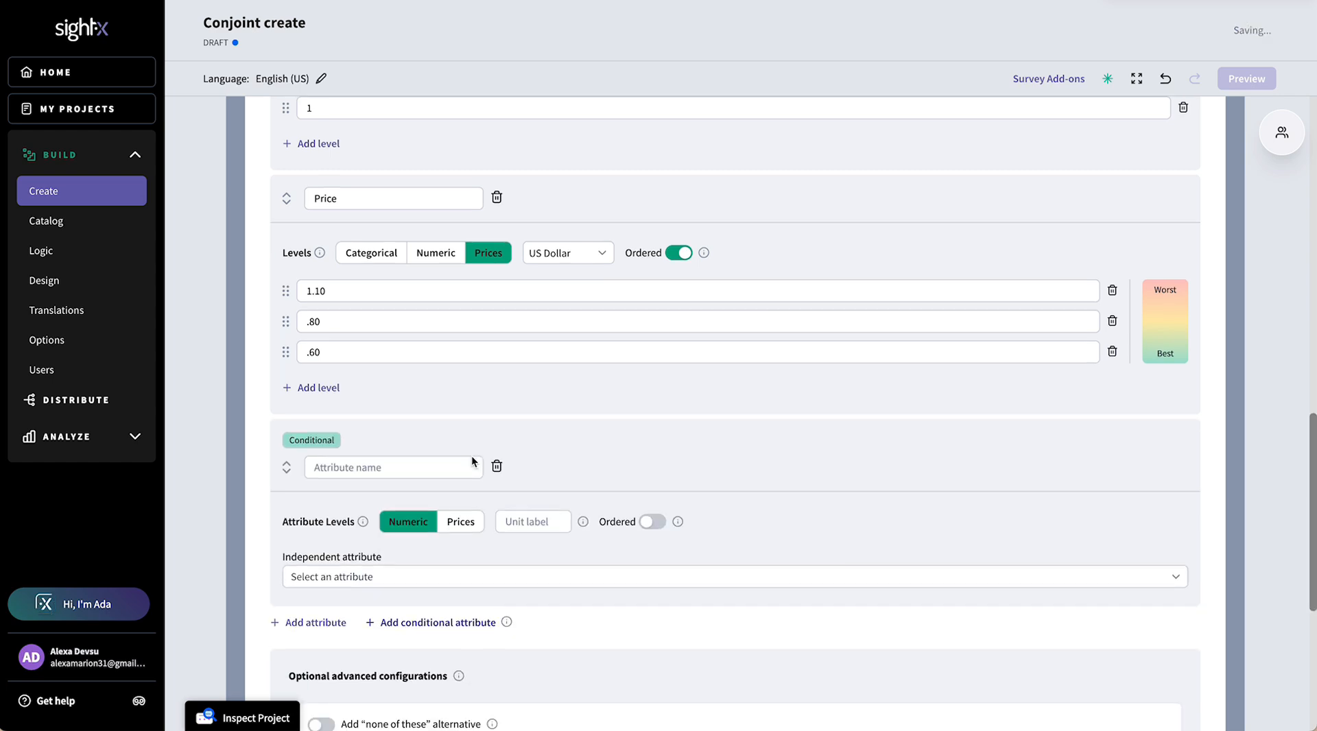
left_click(413, 310)
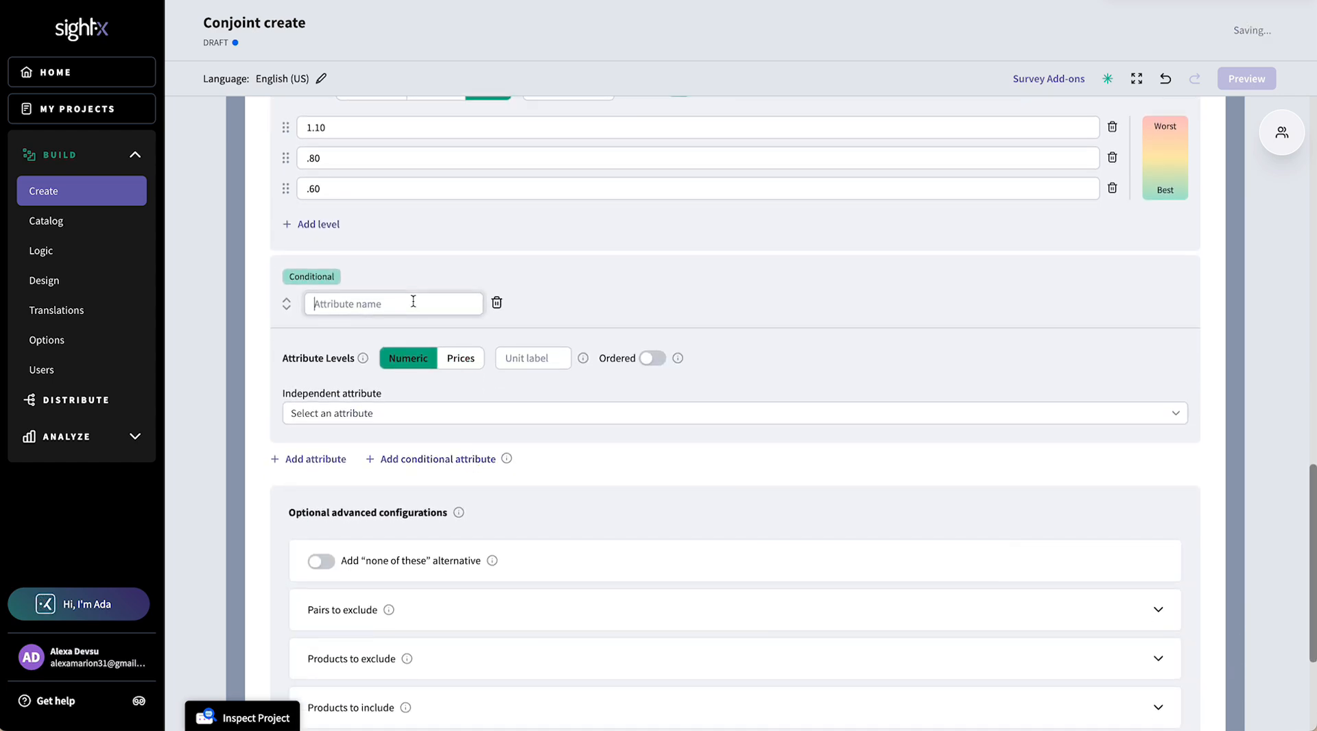
type("Price")
left_click(355, 414)
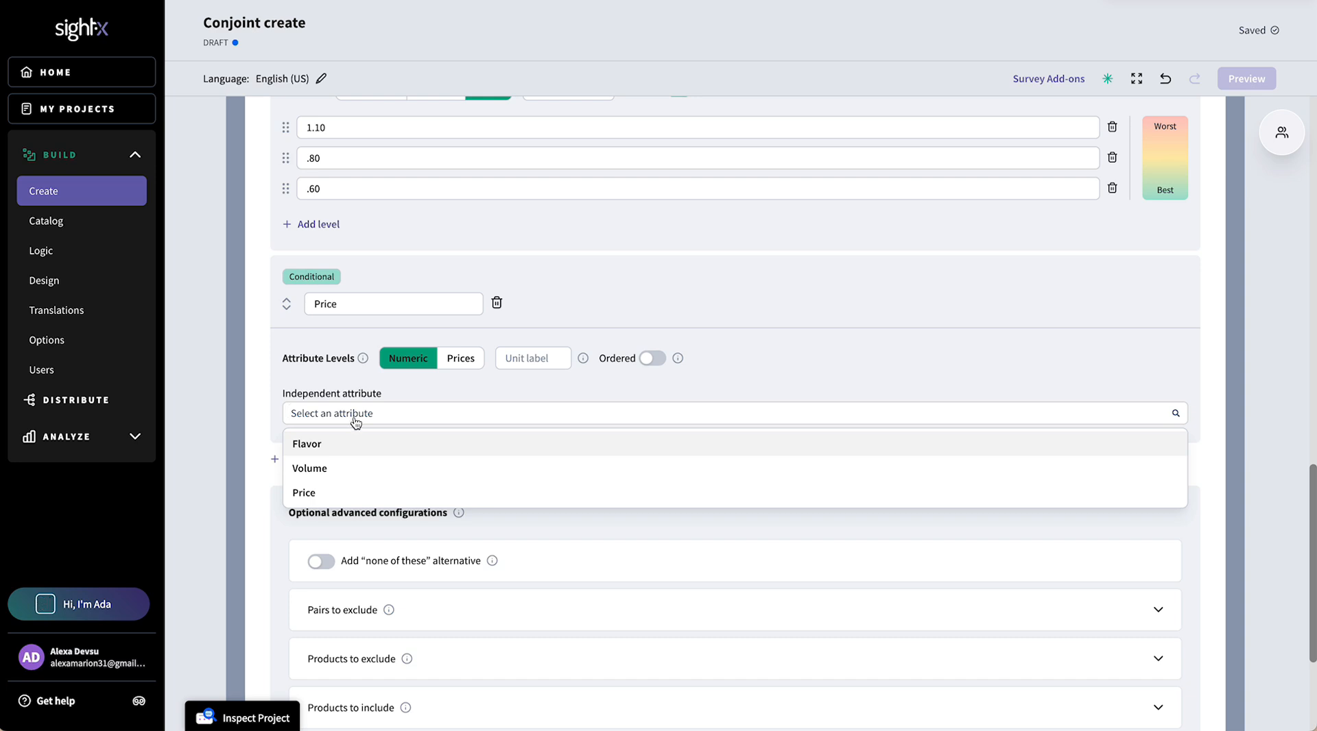
left_click(351, 467)
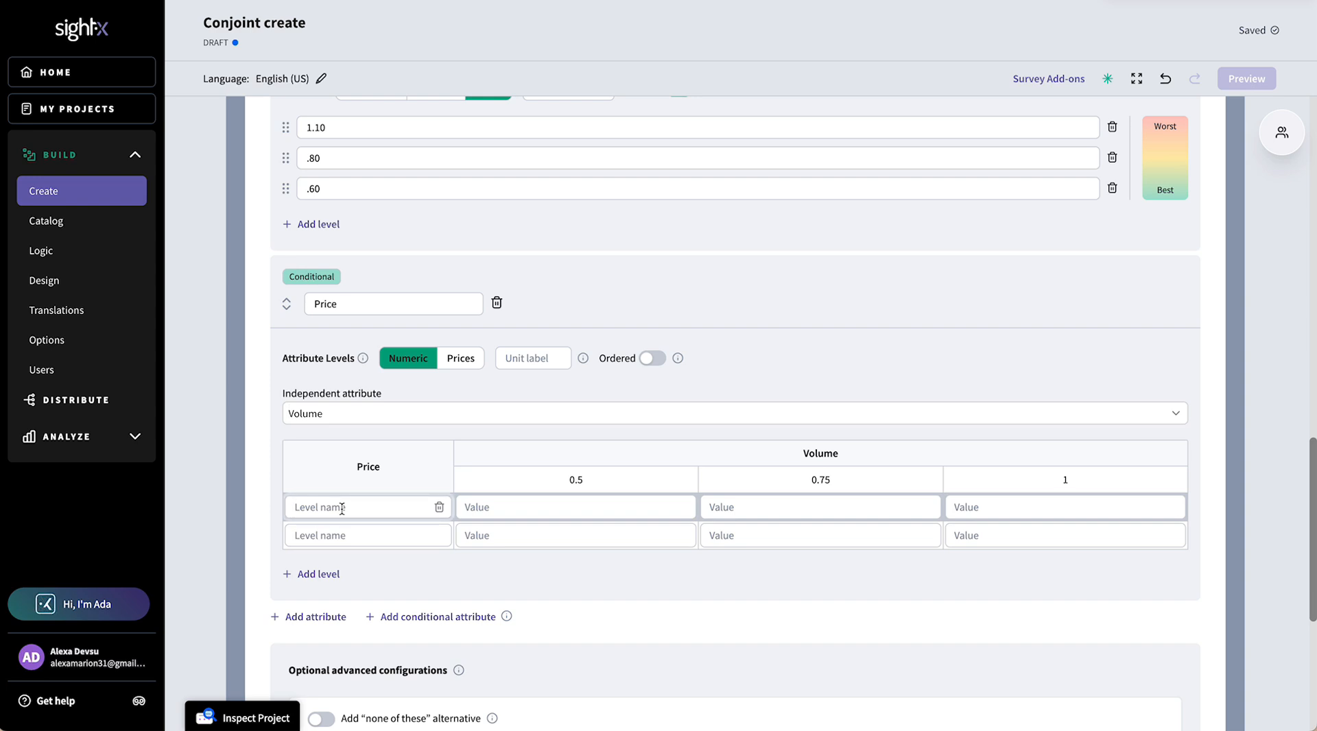
- Define conditional Price levels across the volumes: Low 0.5, 0.7, 1; Medium 0.6, 0.8, 1.1; High 0.7, 0.9, 1.2
type("Low")
left_click(307, 535)
type("Medi")
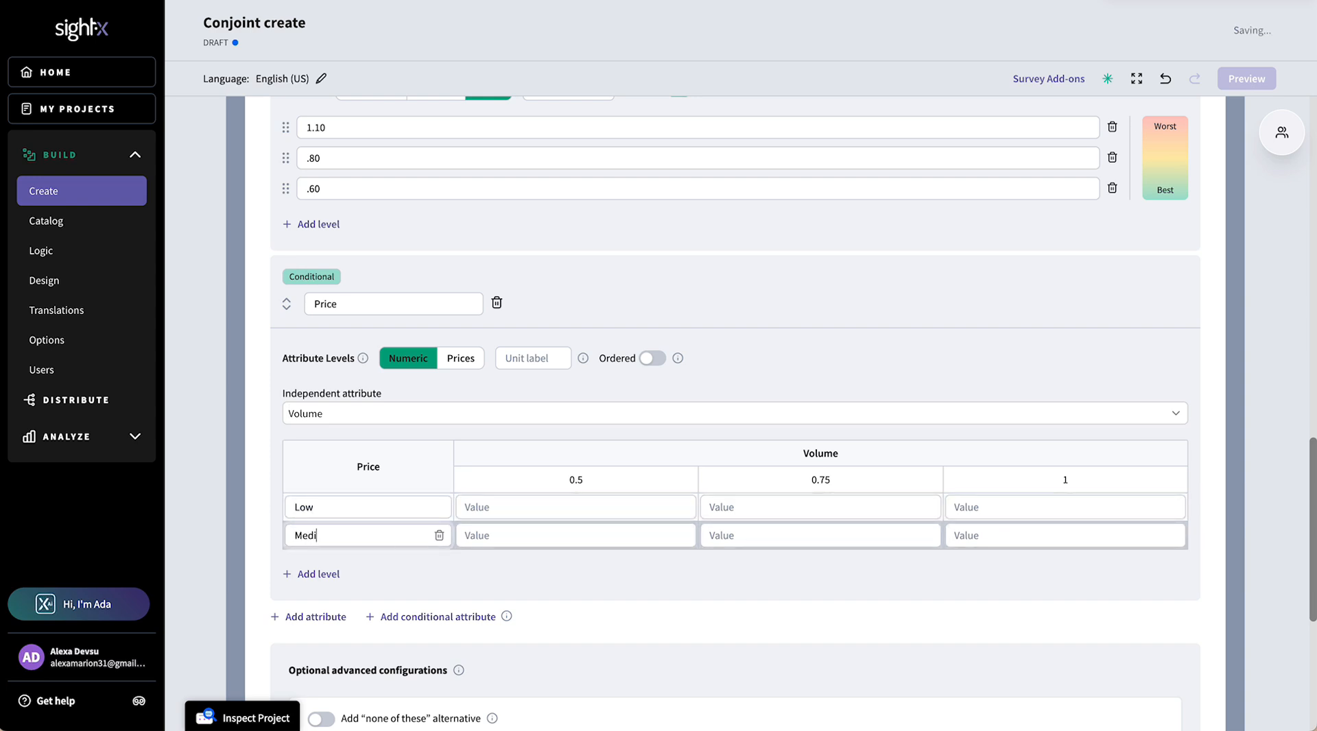
type("um")
left_click(308, 574)
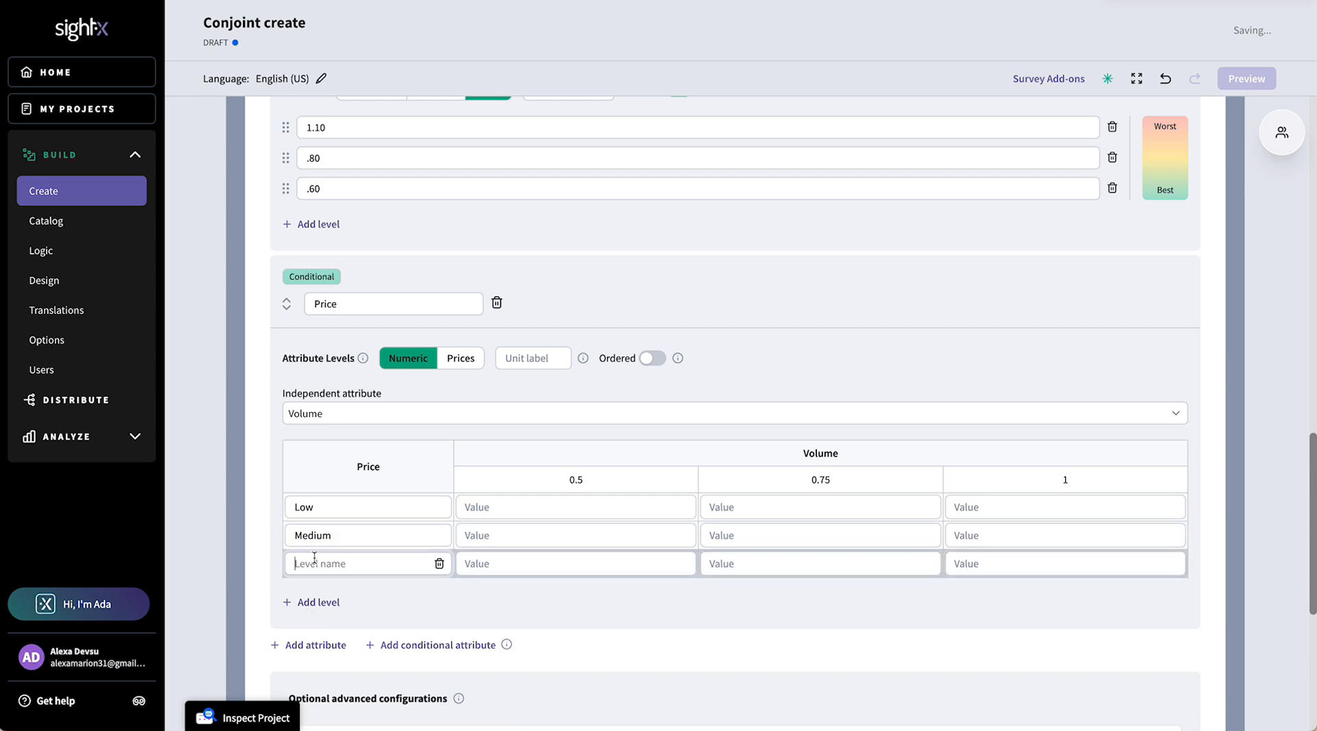
type("High")
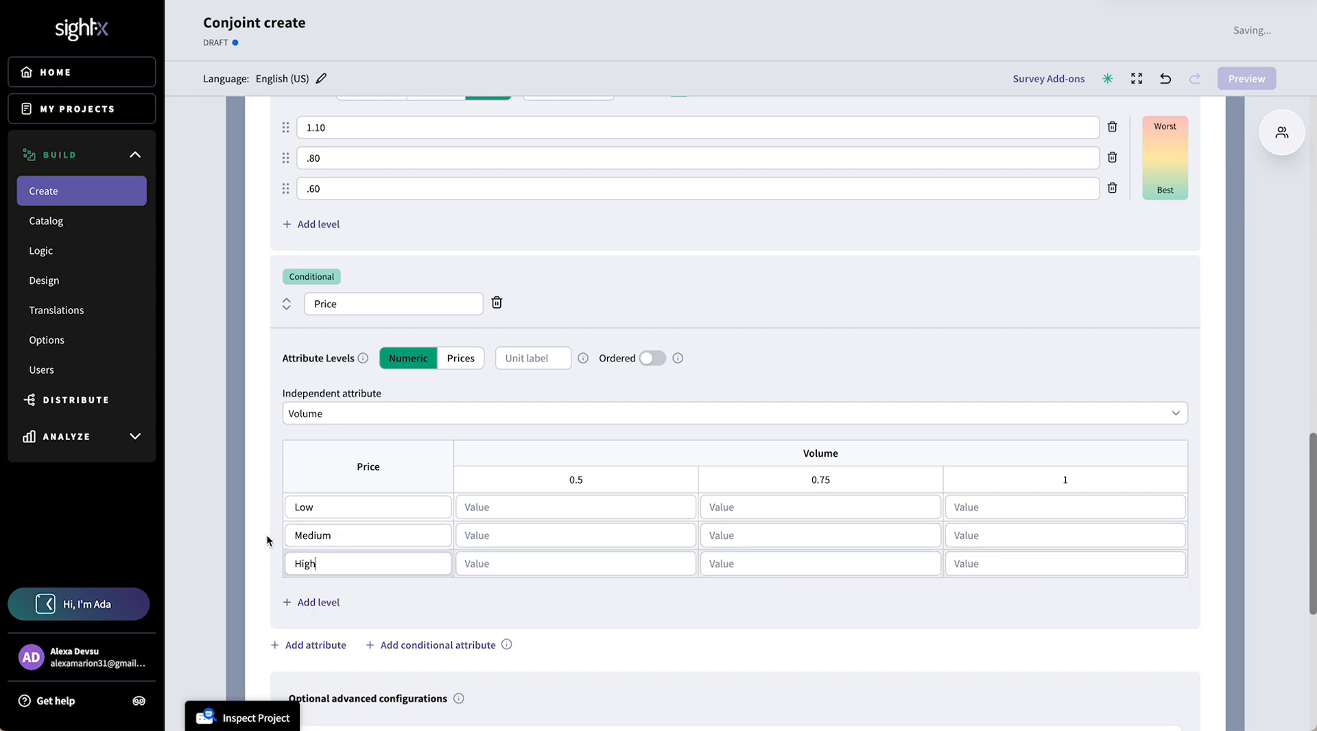
left_click(590, 502)
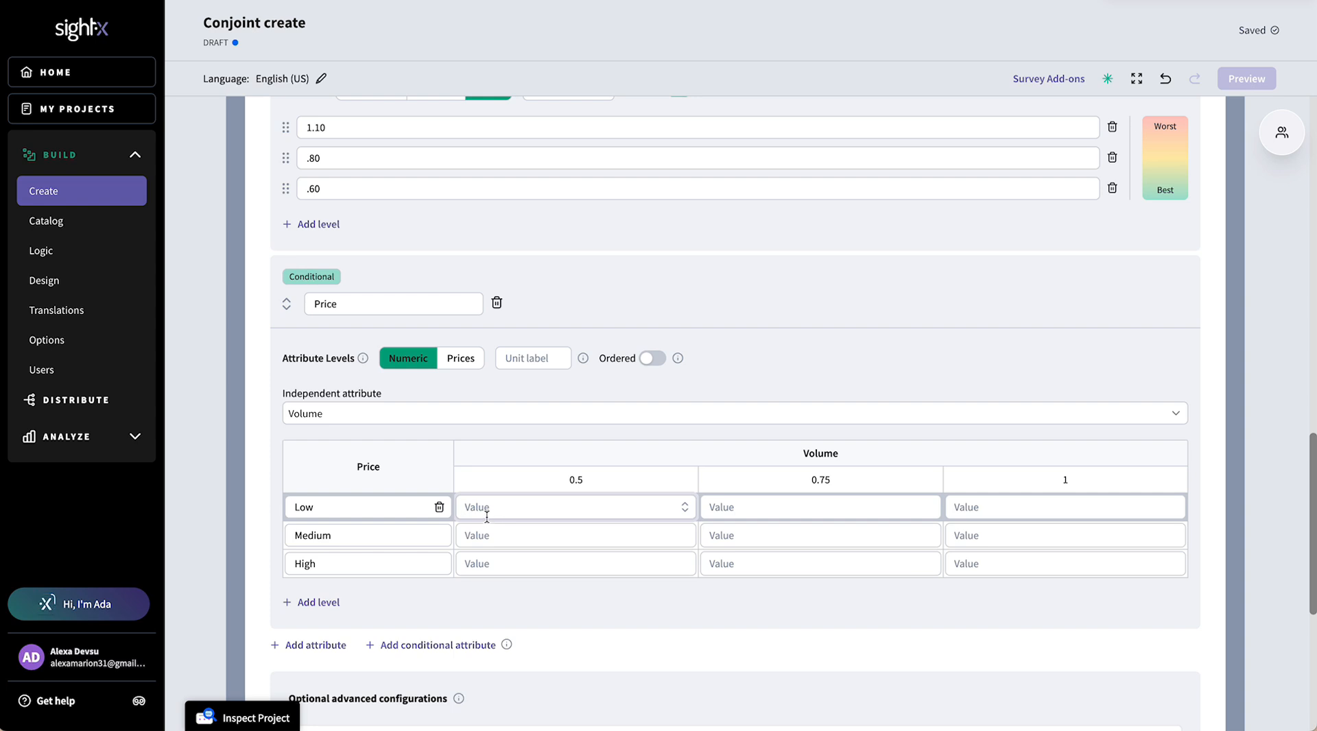
type(".5")
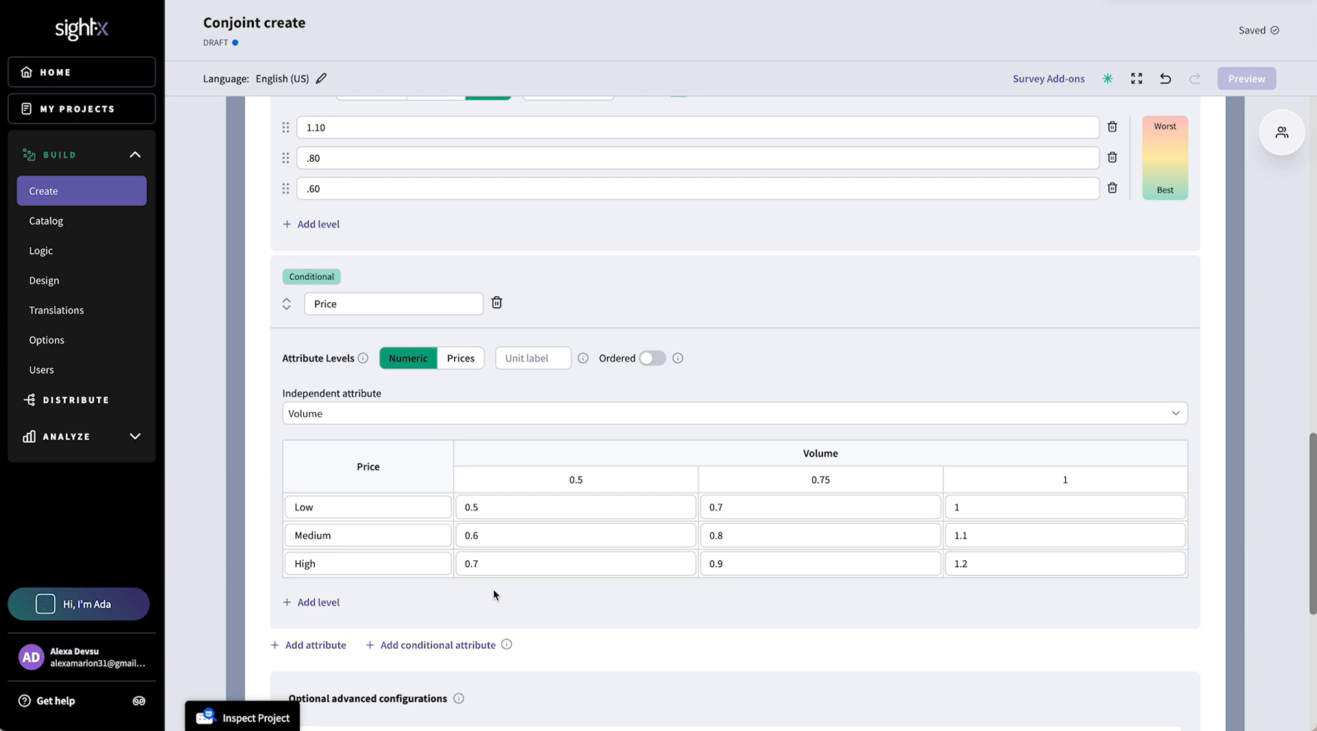
- Delete the non-conditional Price attribute with the US Dollar levels
scroll(623, 439, "up", 3)
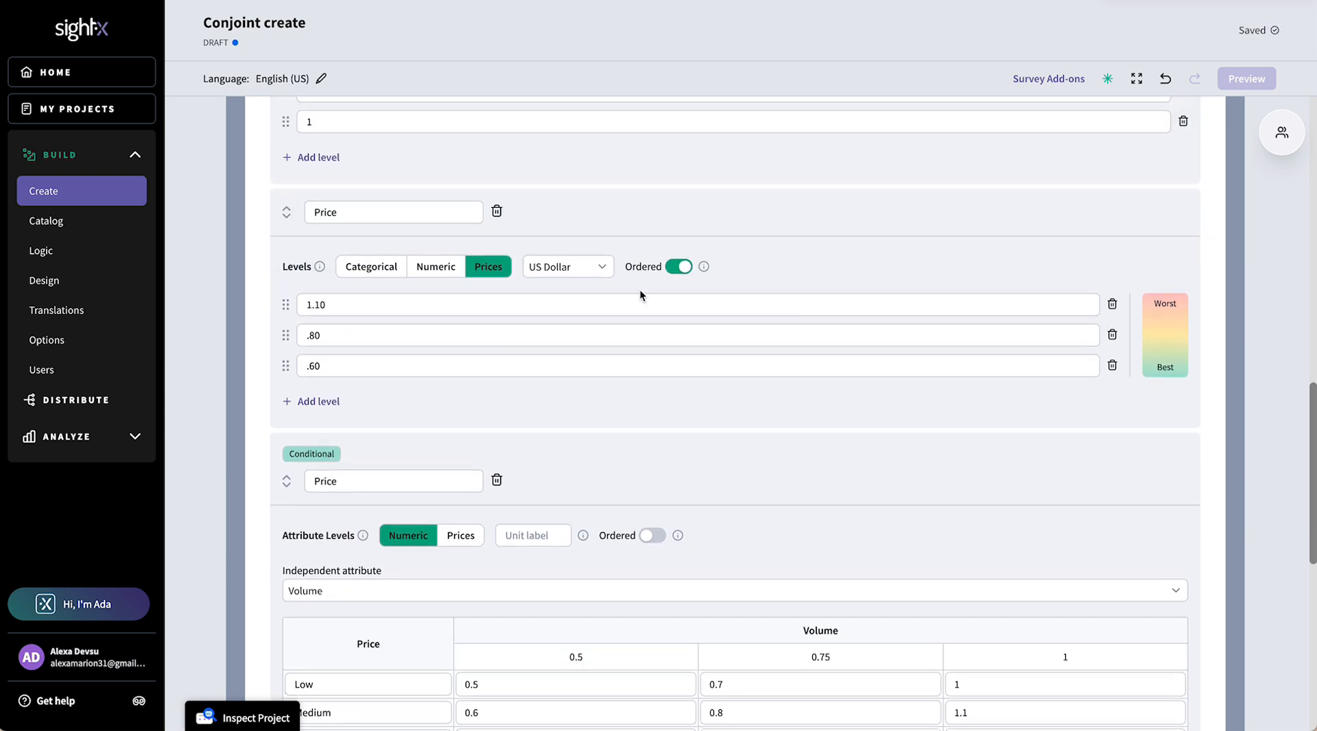
left_click(497, 211)
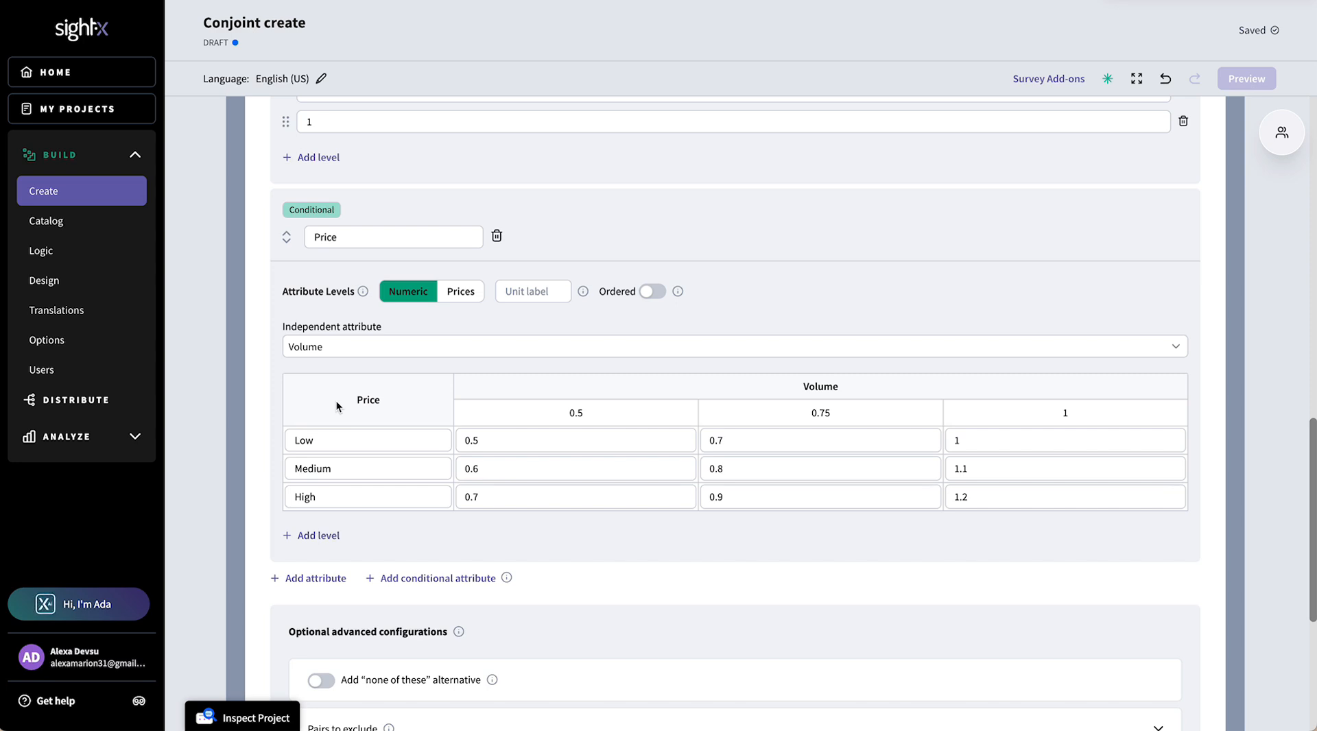
- Enable the "none of these" alternative in the optional advanced configurations
scroll(336, 400, "down", 4)
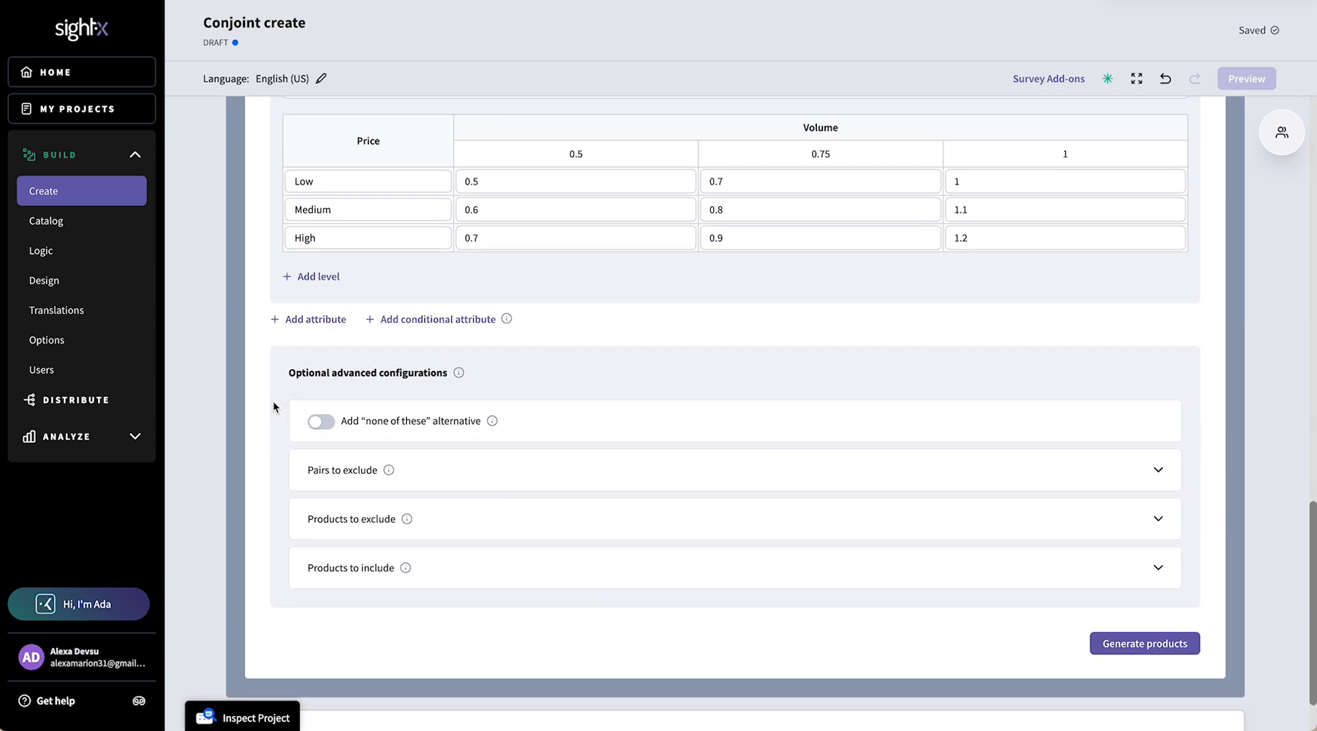
left_click(319, 427)
left_click(328, 423)
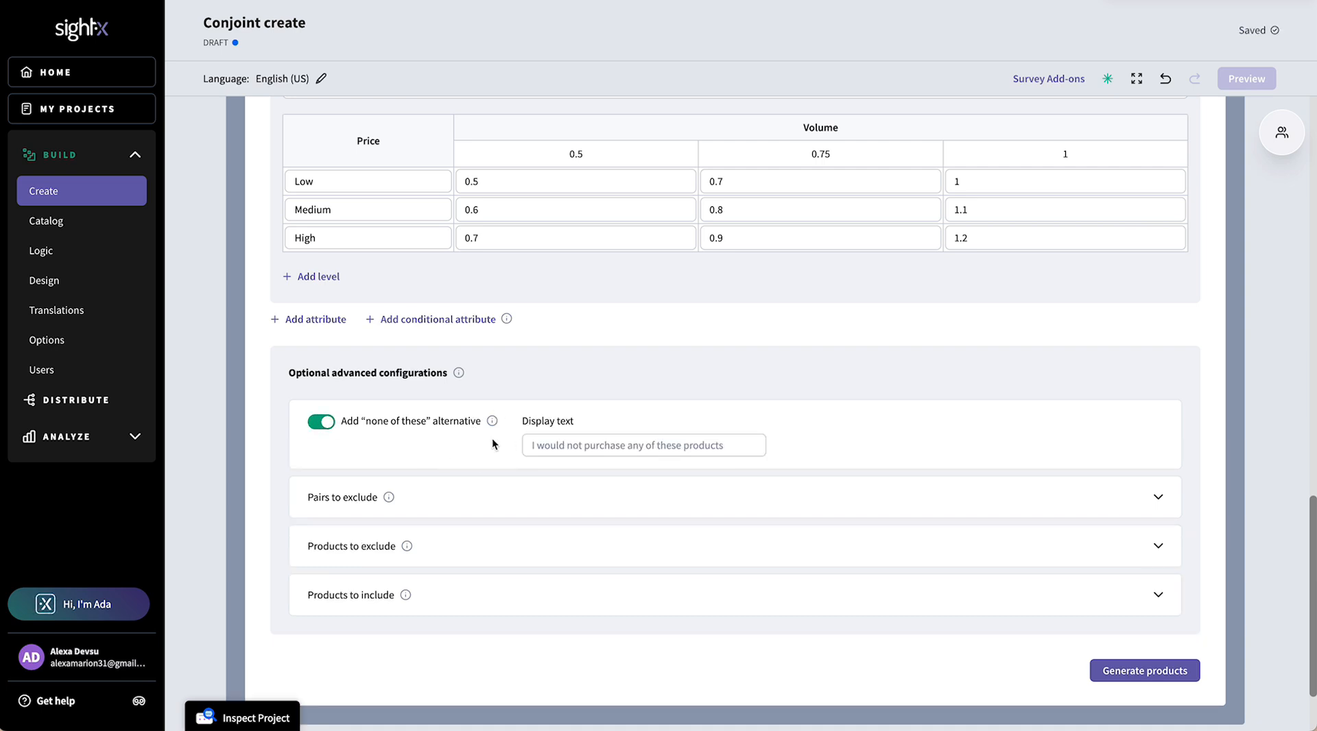
- Add a pair exclusion between Flavor and Volume that rules out orange combined with the 0.5 volume
scroll(544, 455, "down", 3)
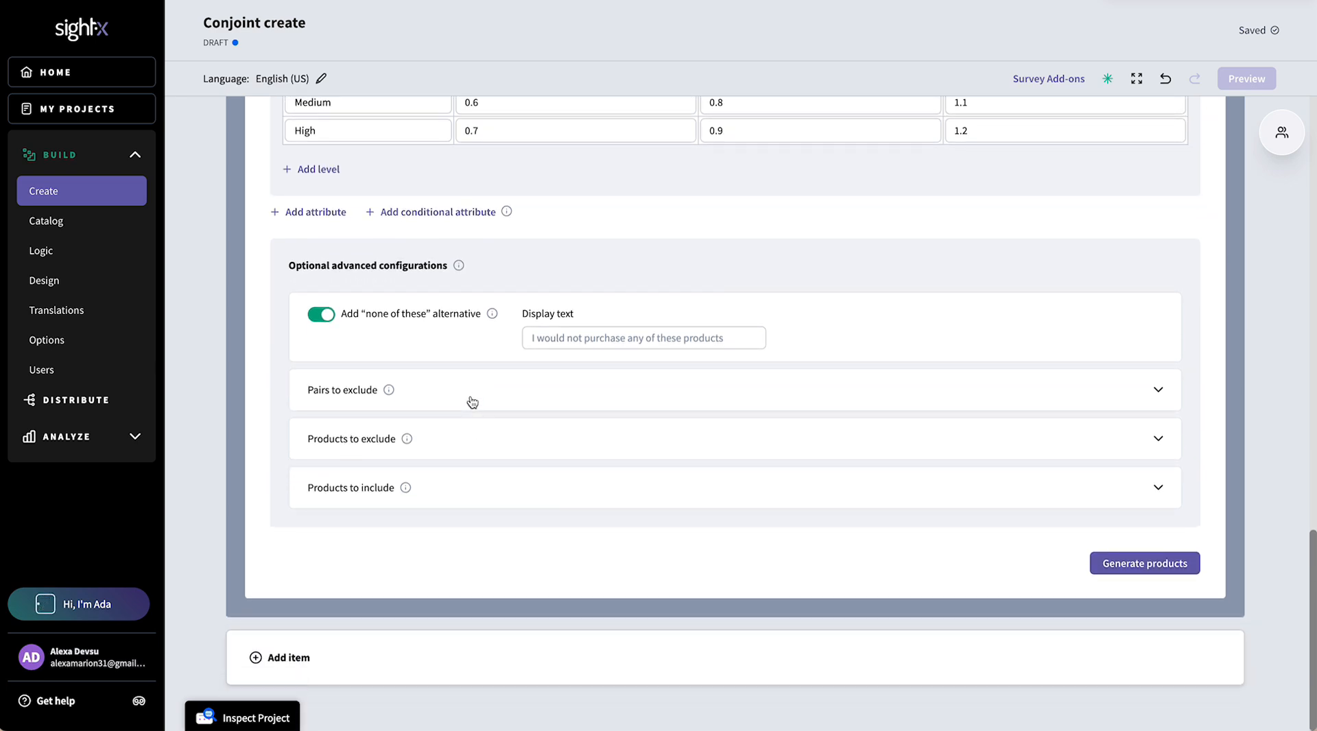
left_click(472, 403)
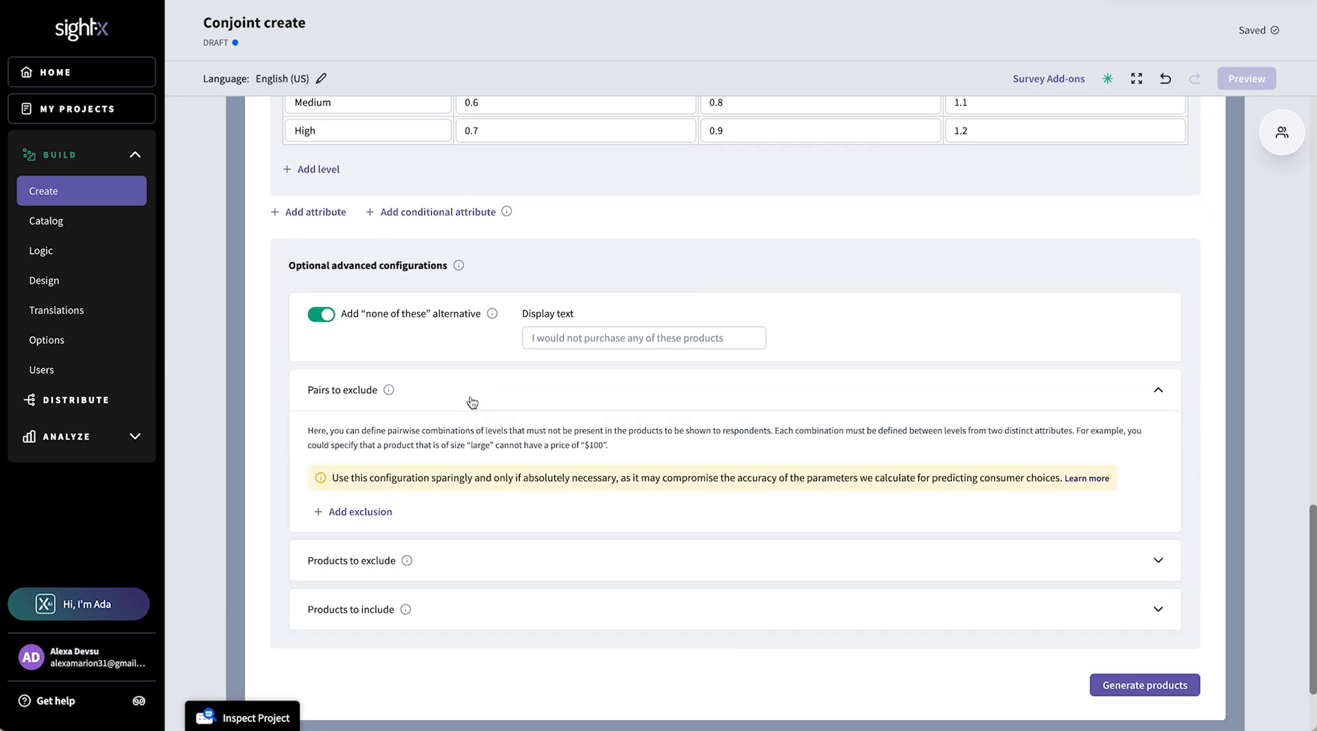
scroll(472, 403, "down", 1)
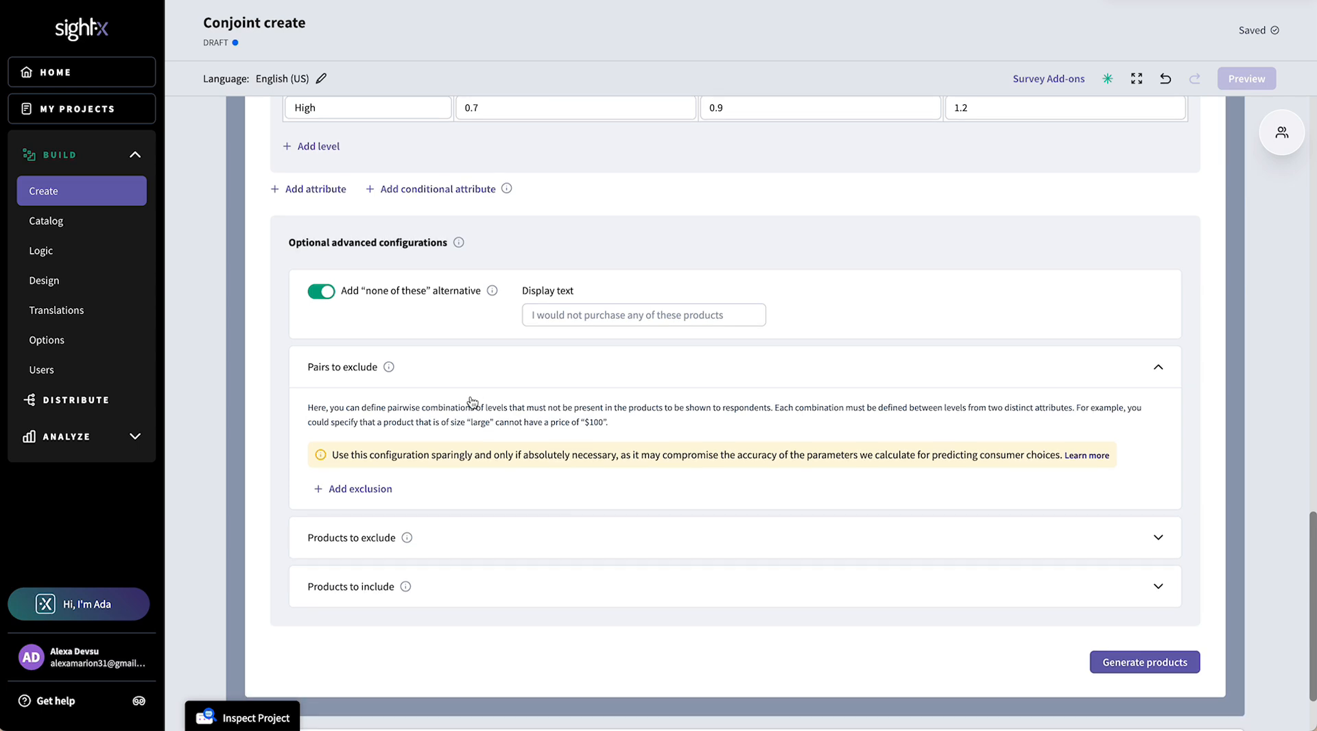
scroll(472, 402, "down", 1)
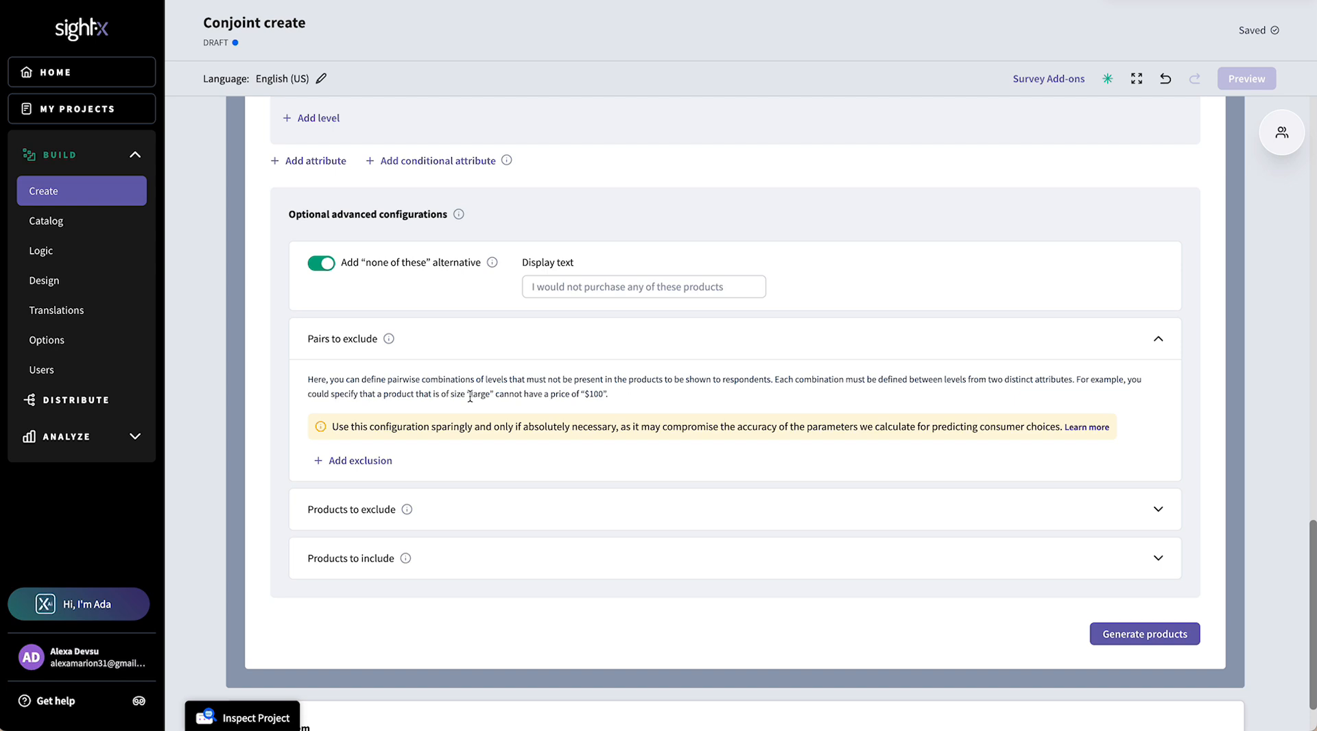
left_click(371, 461)
left_click(376, 524)
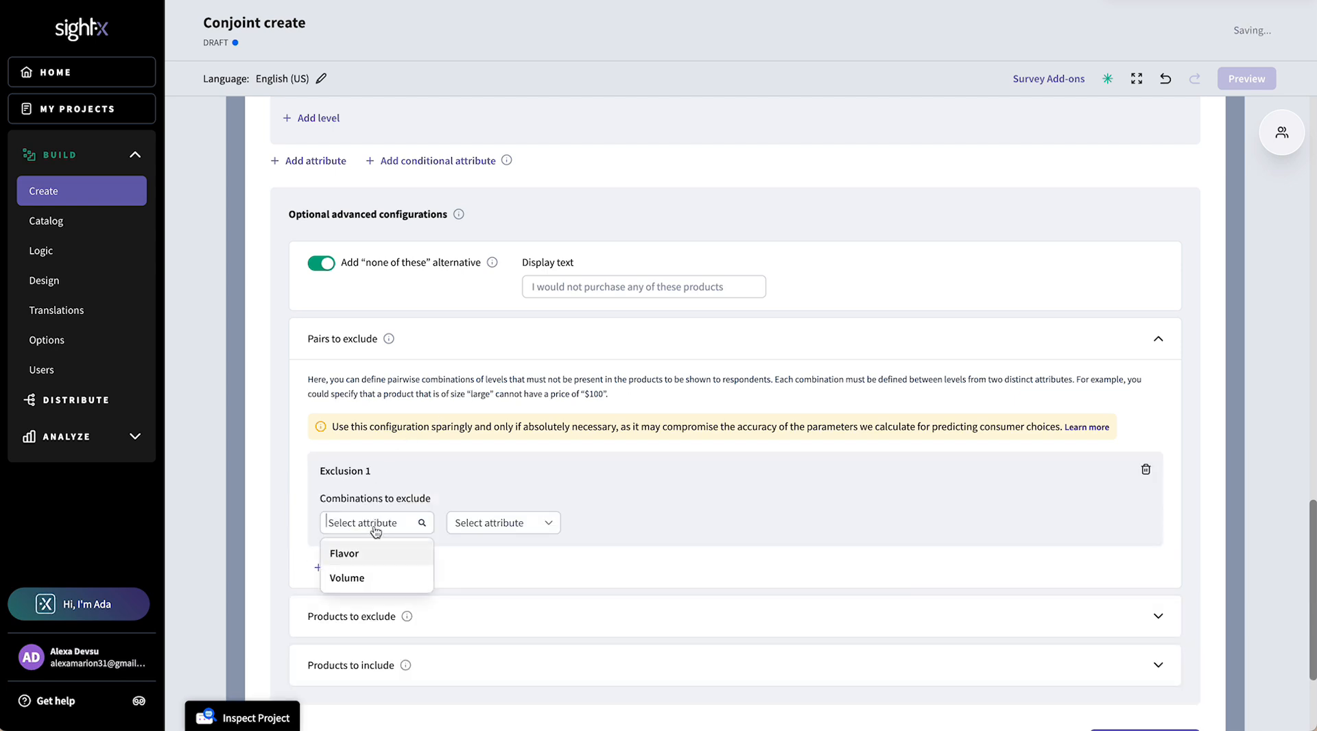
left_click(373, 554)
left_click(470, 529)
left_click(469, 554)
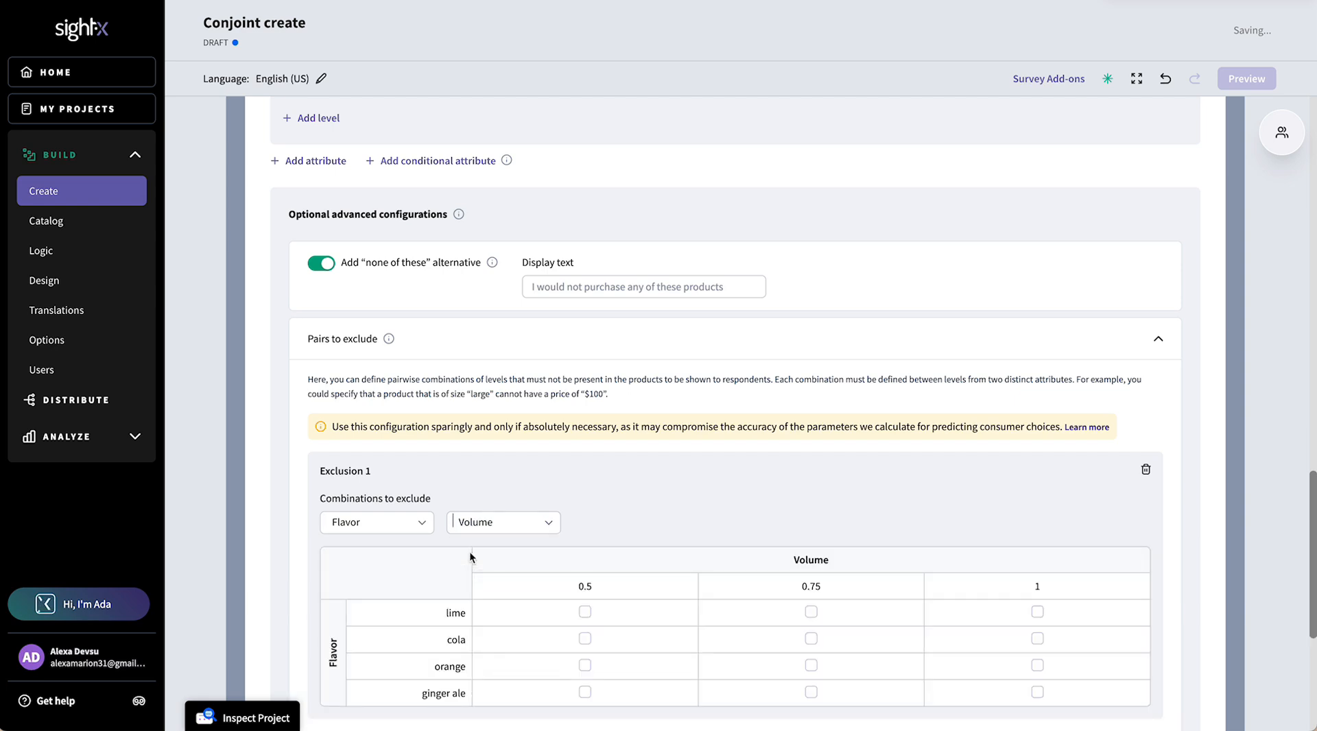
scroll(463, 546, "down", 1)
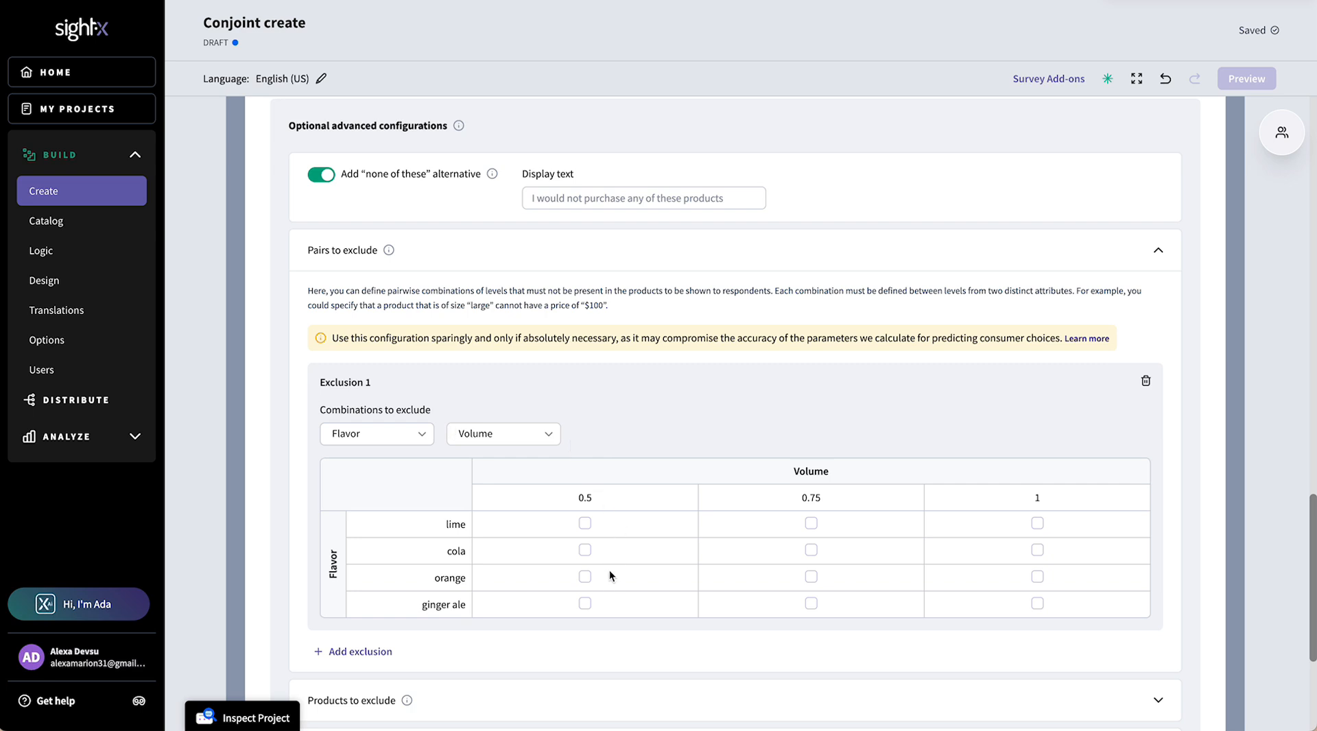
left_click(584, 576)
- Delete the Flavor and Volume pair exclusion, leaving only the Products to exclude section expanded
scroll(586, 570, "down", 1)
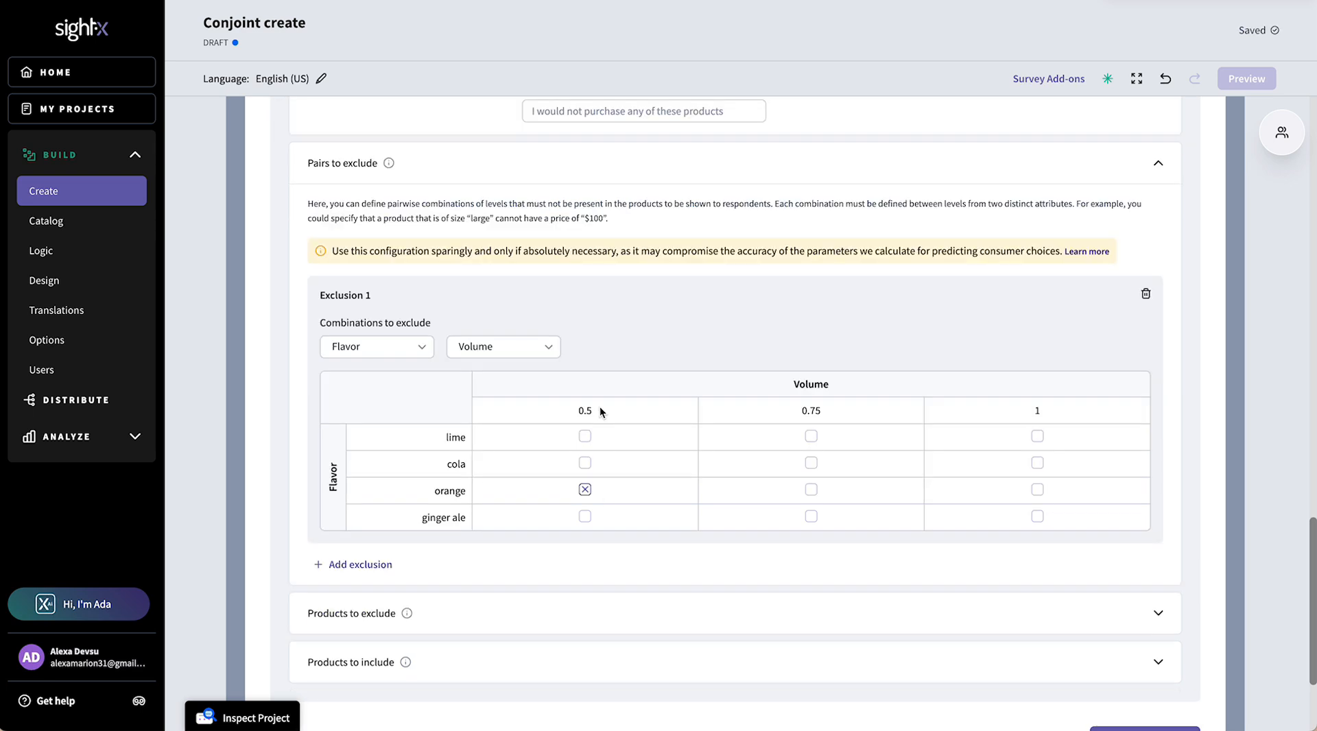
scroll(600, 411, "down", 1)
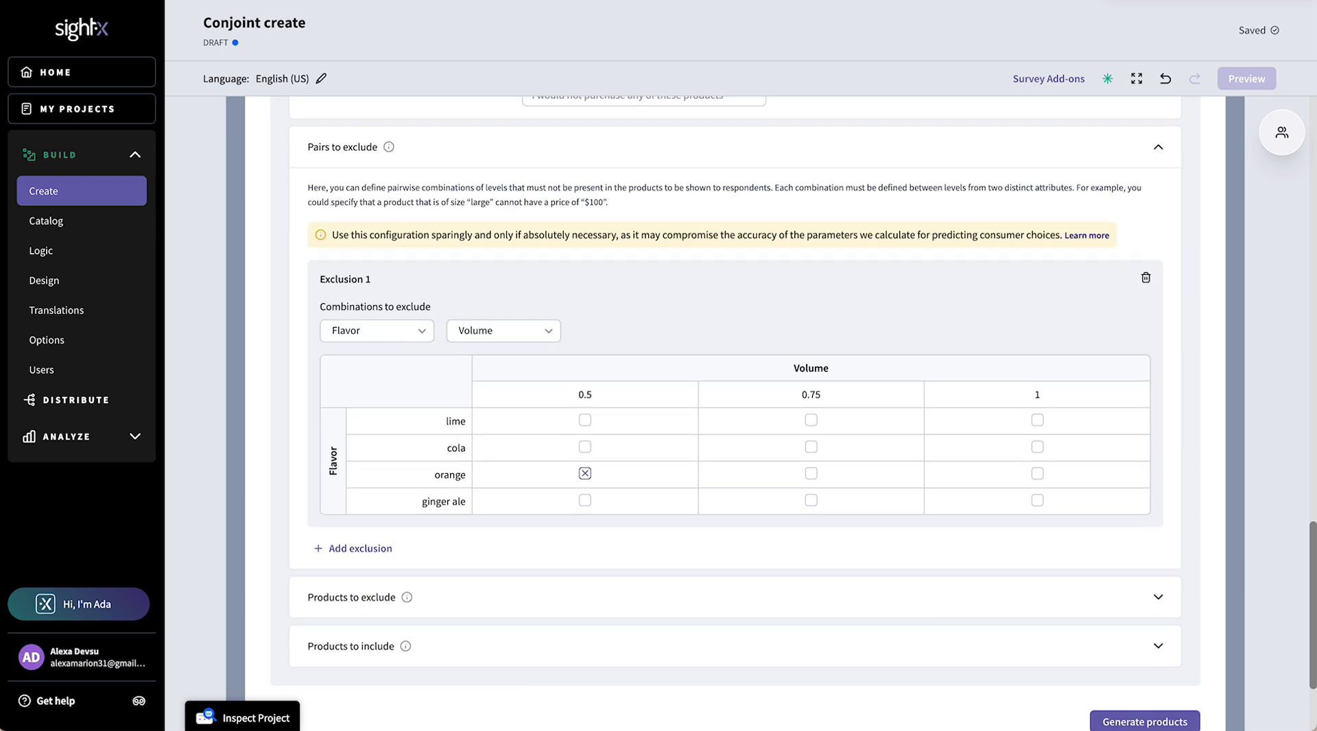
left_click(1158, 597)
left_click(1145, 278)
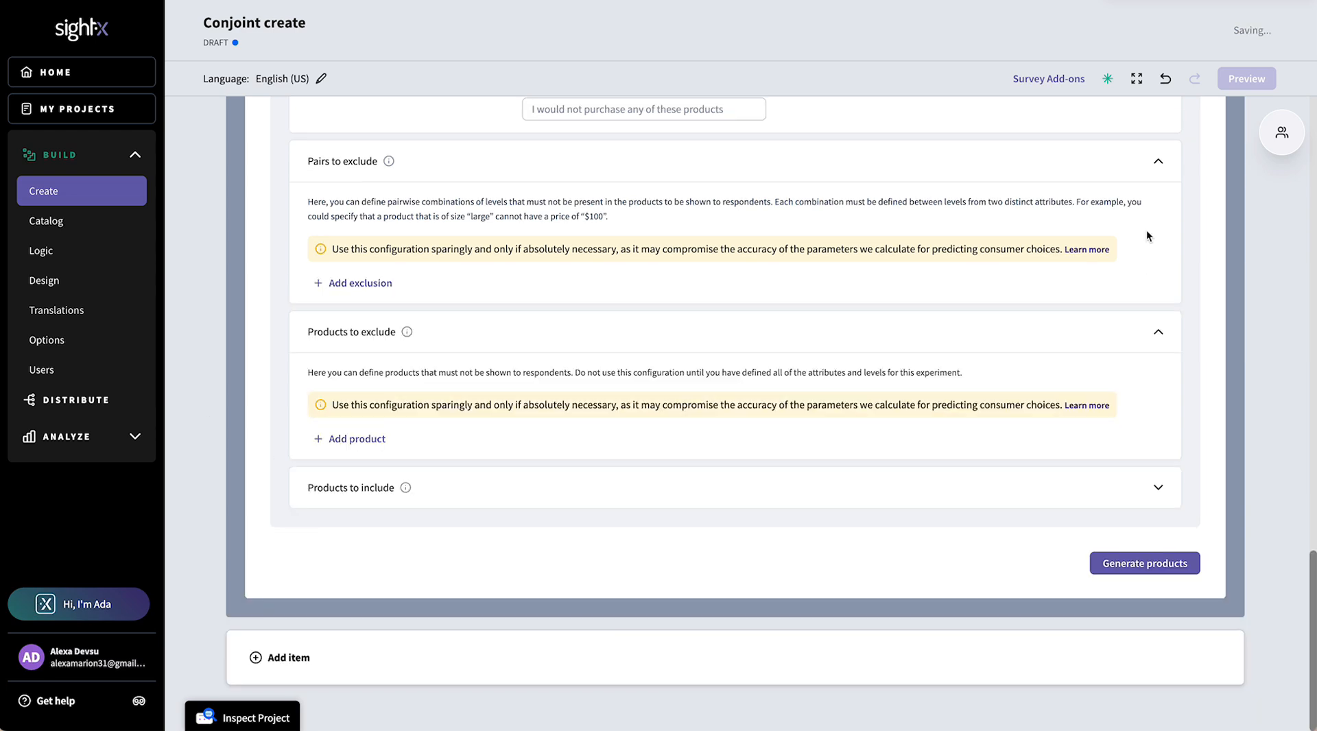
left_click(1158, 164)
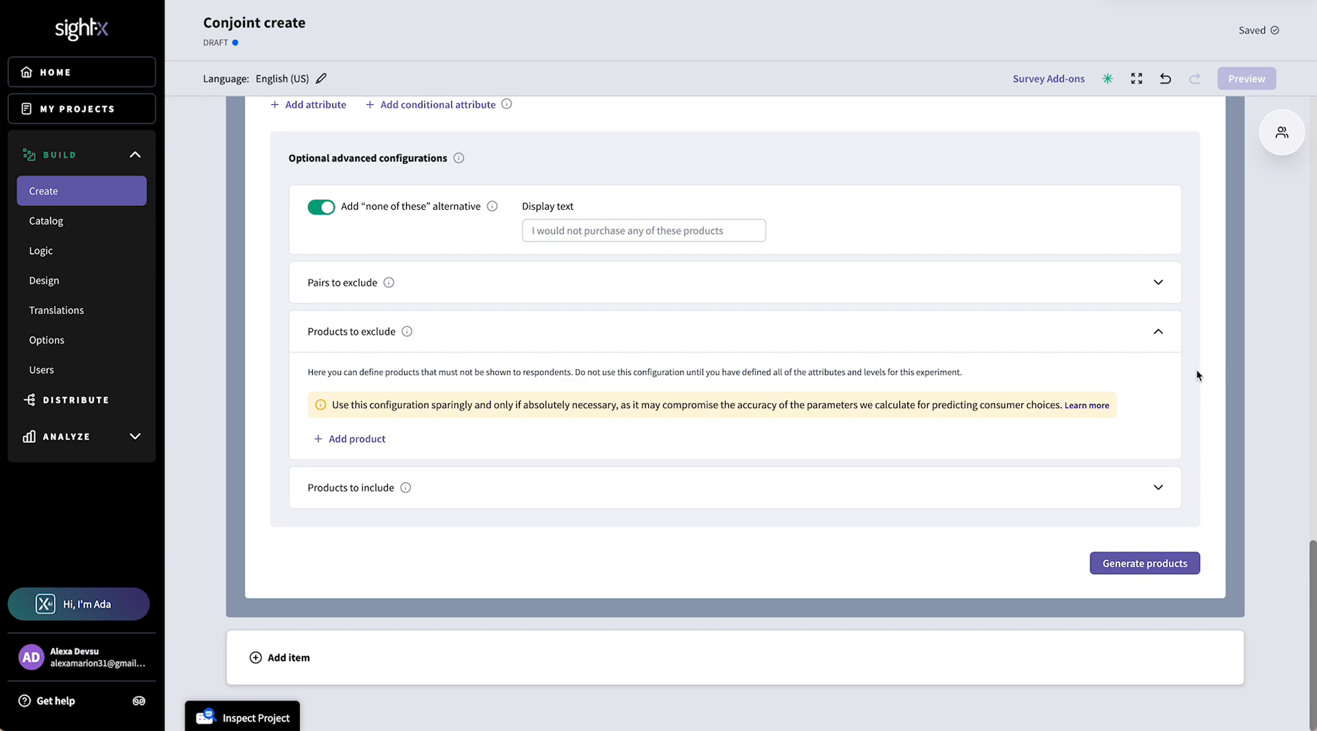
- Add a product exclusion for lime flavor with volume 1 and the Low price
left_click(348, 442)
left_click(382, 470)
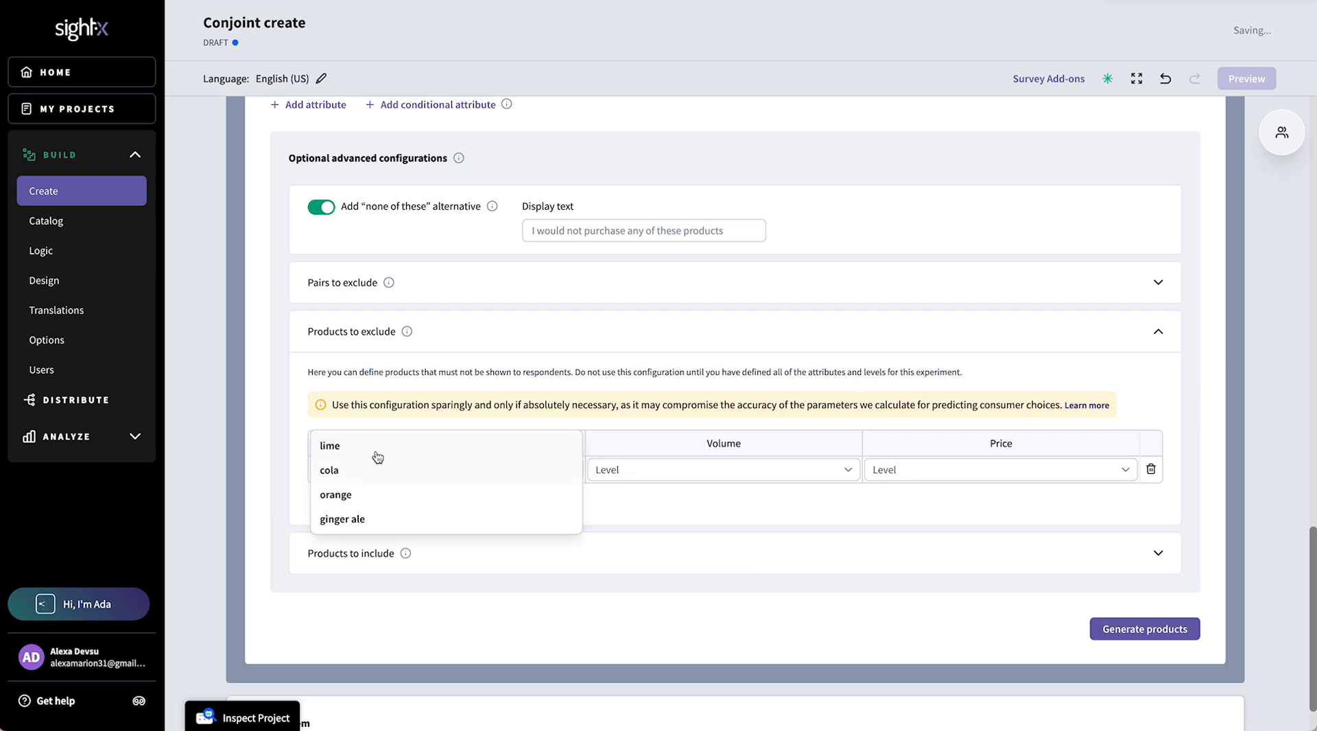
left_click(377, 453)
left_click(660, 474)
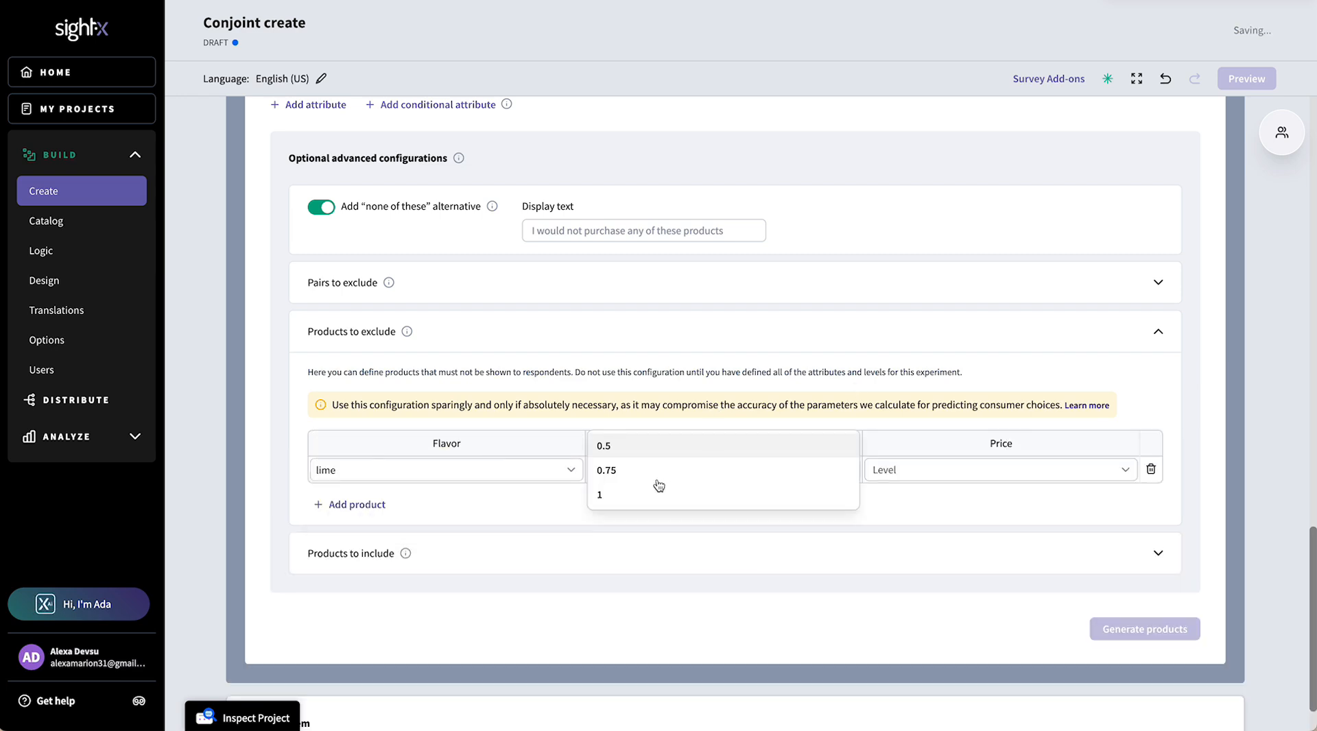
left_click(656, 495)
left_click(907, 470)
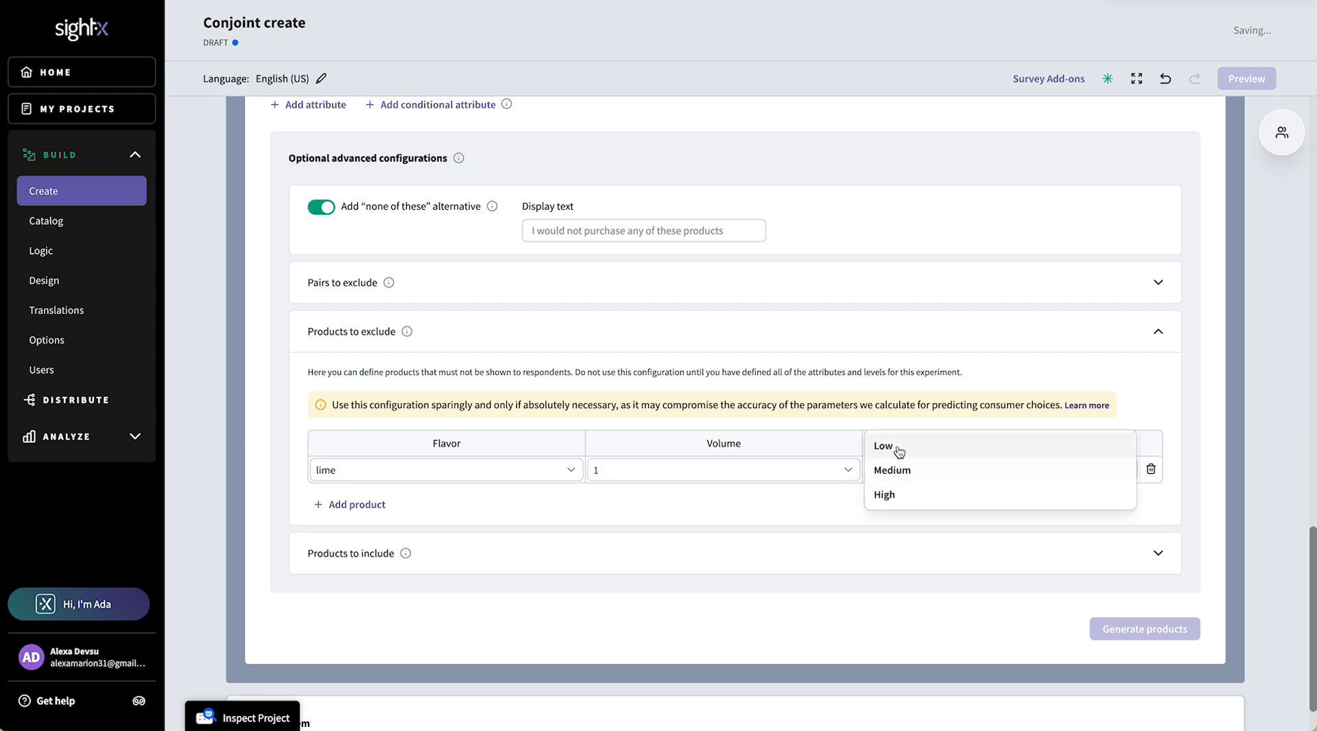
left_click(899, 450)
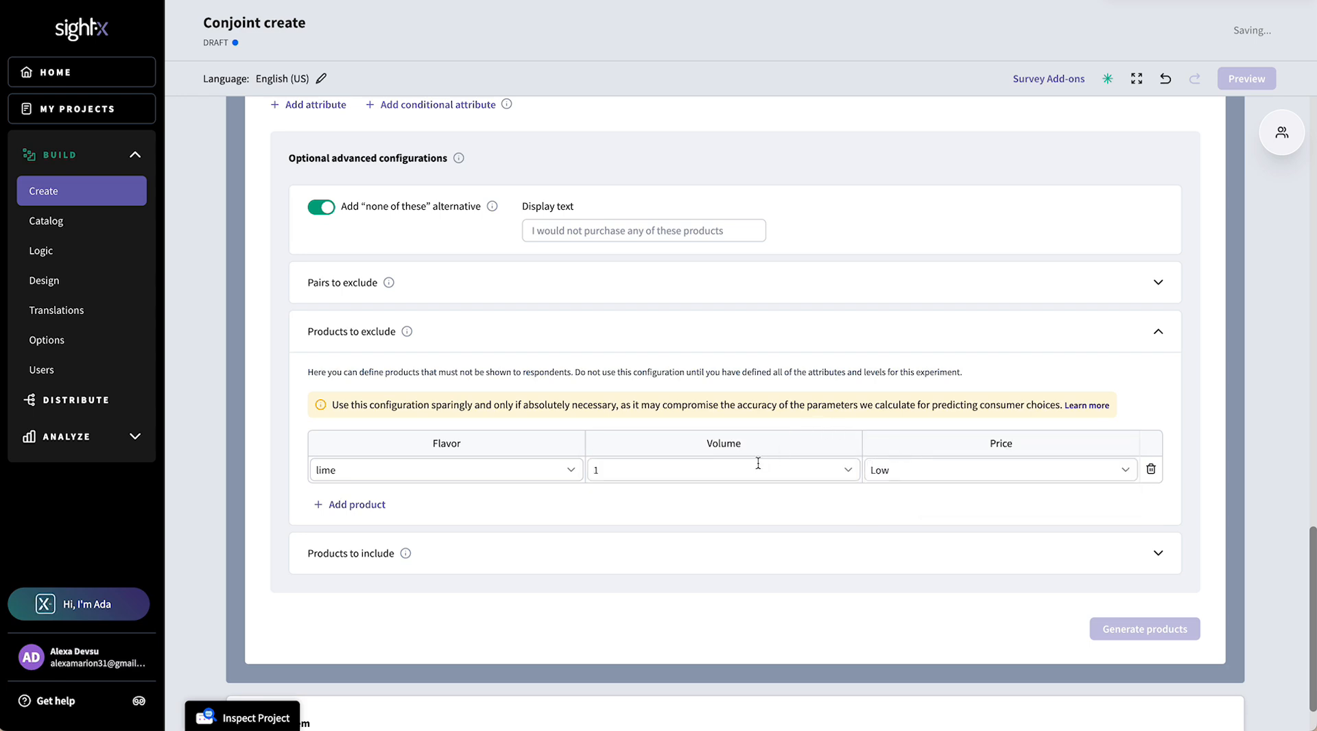
- Add a must-show product to Products to include with lime flavor, 0.5 volume and the High price
scroll(758, 464, "down", 1)
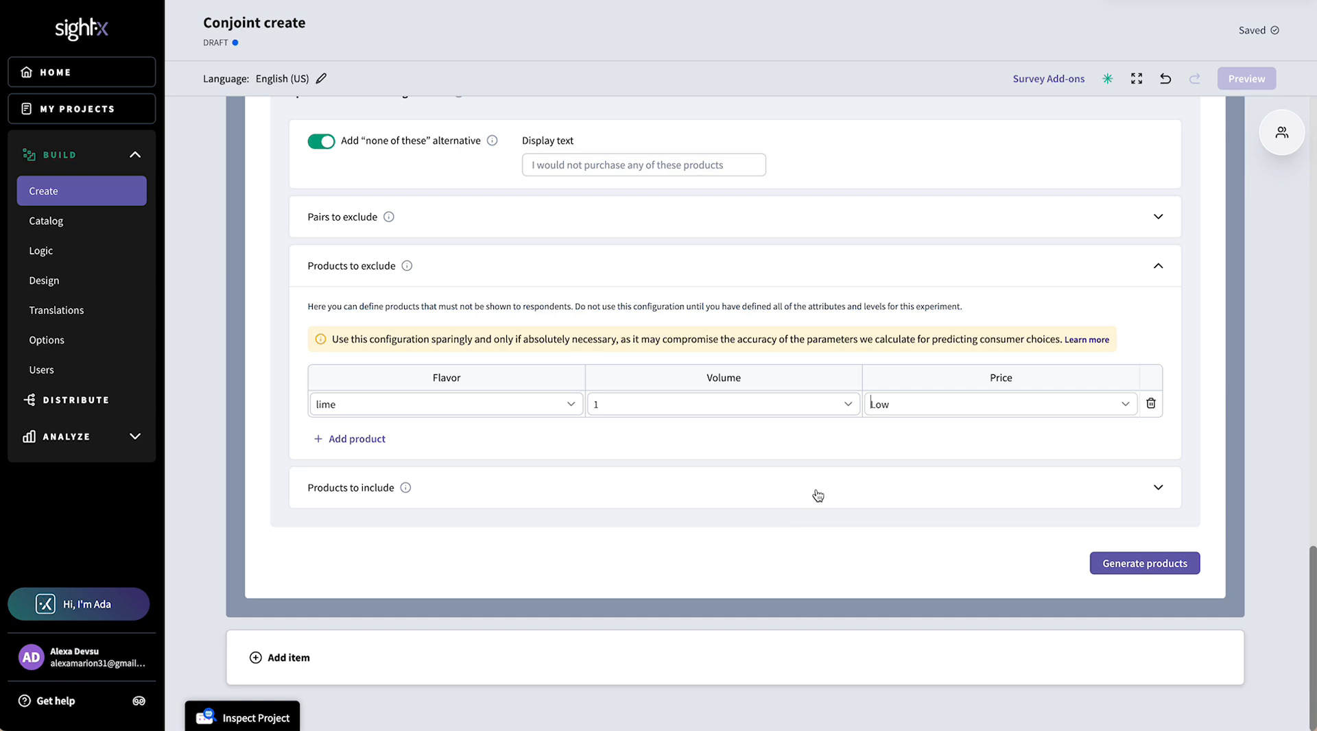
left_click(818, 495)
scroll(818, 495, "down", 2)
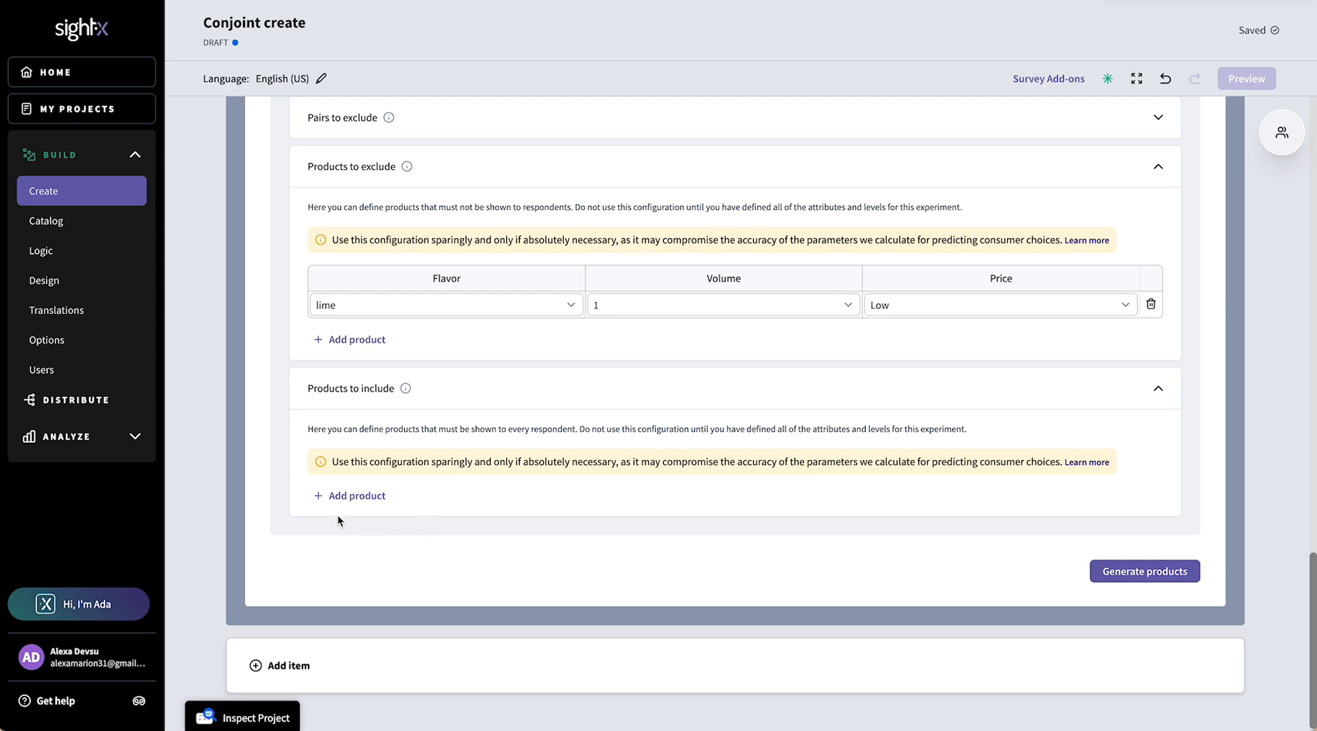
left_click(354, 496)
left_click(370, 527)
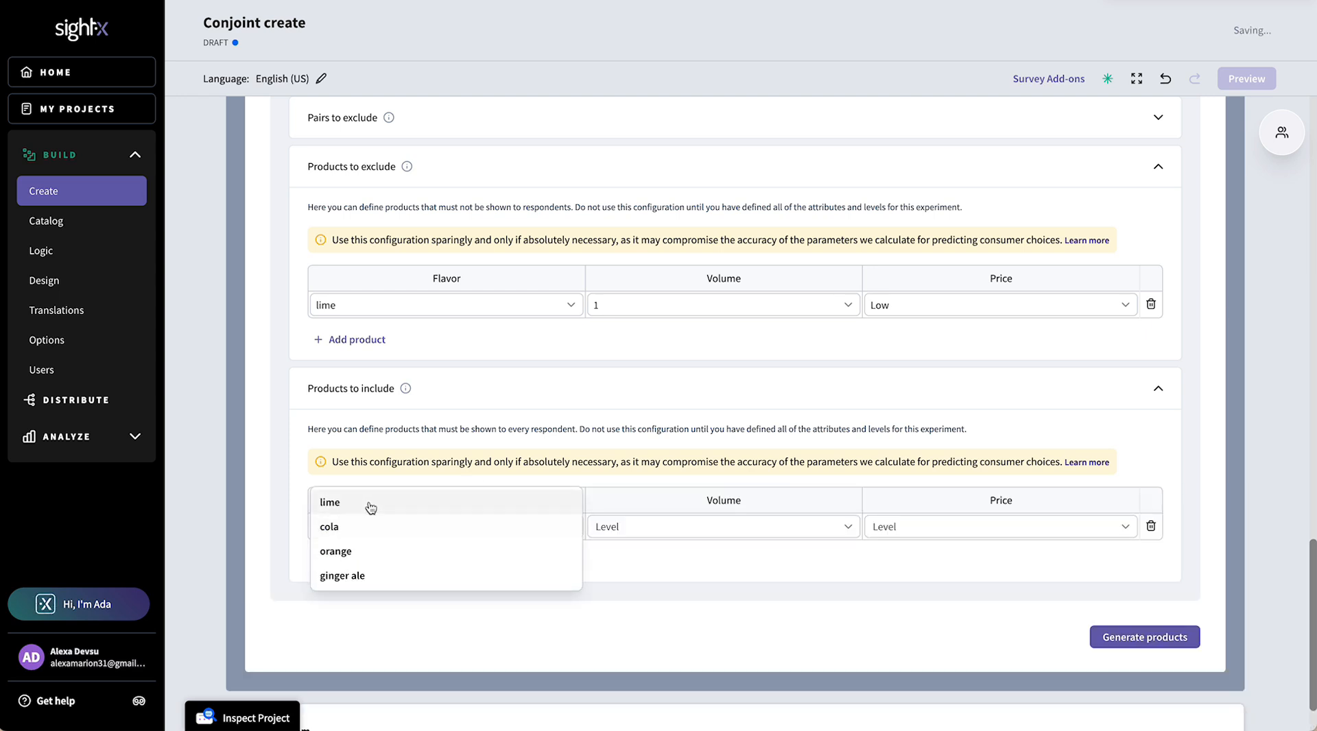
left_click(370, 505)
left_click(652, 533)
left_click(635, 502)
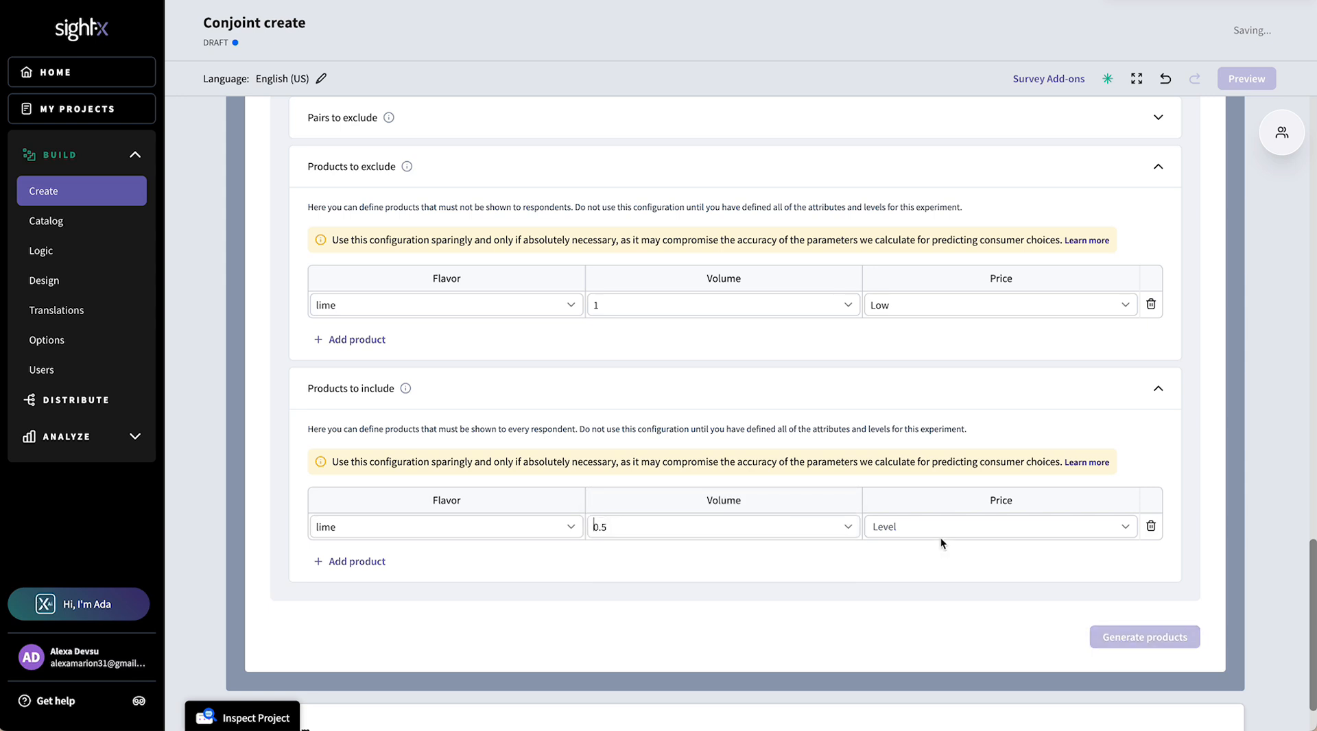
left_click(940, 539)
left_click(907, 552)
scroll(786, 575, "down", 1)
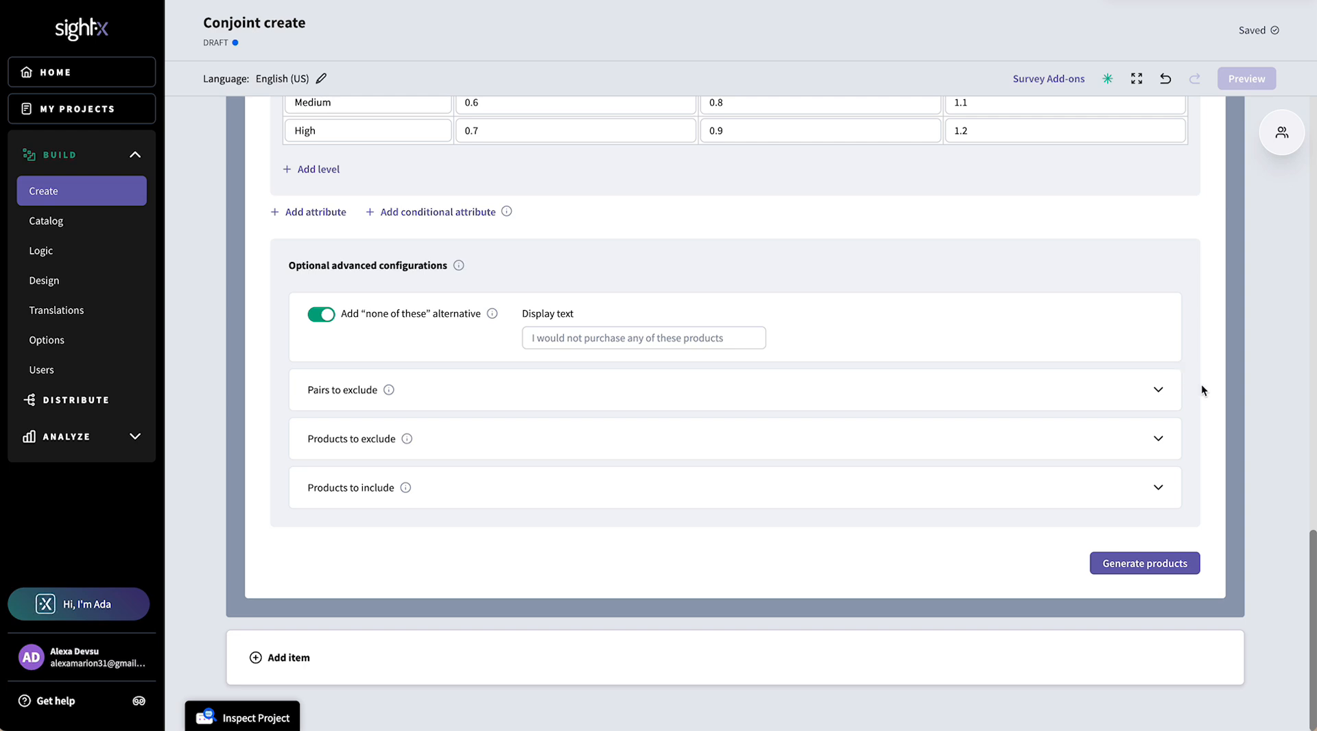
- Generate the conjoint products and finish with three products per choice set
left_click(1176, 563)
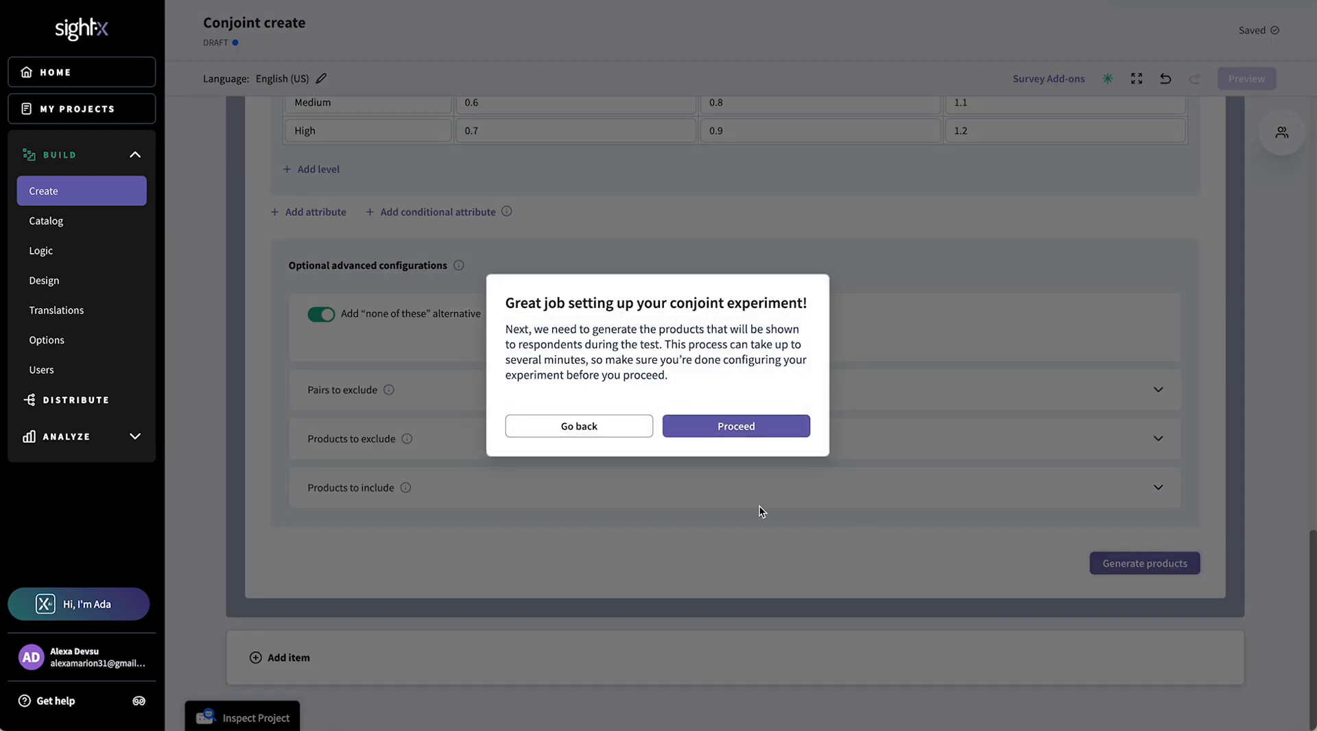
left_click(768, 437)
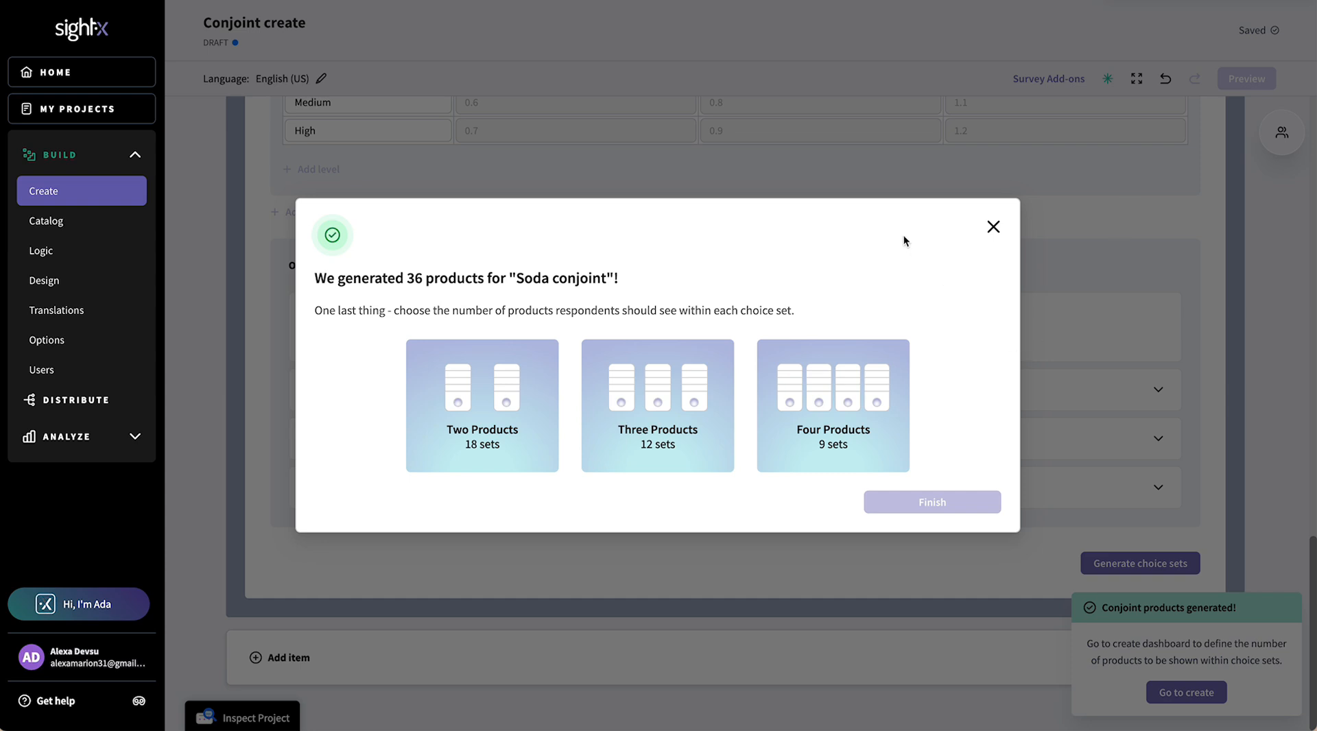
left_click(693, 401)
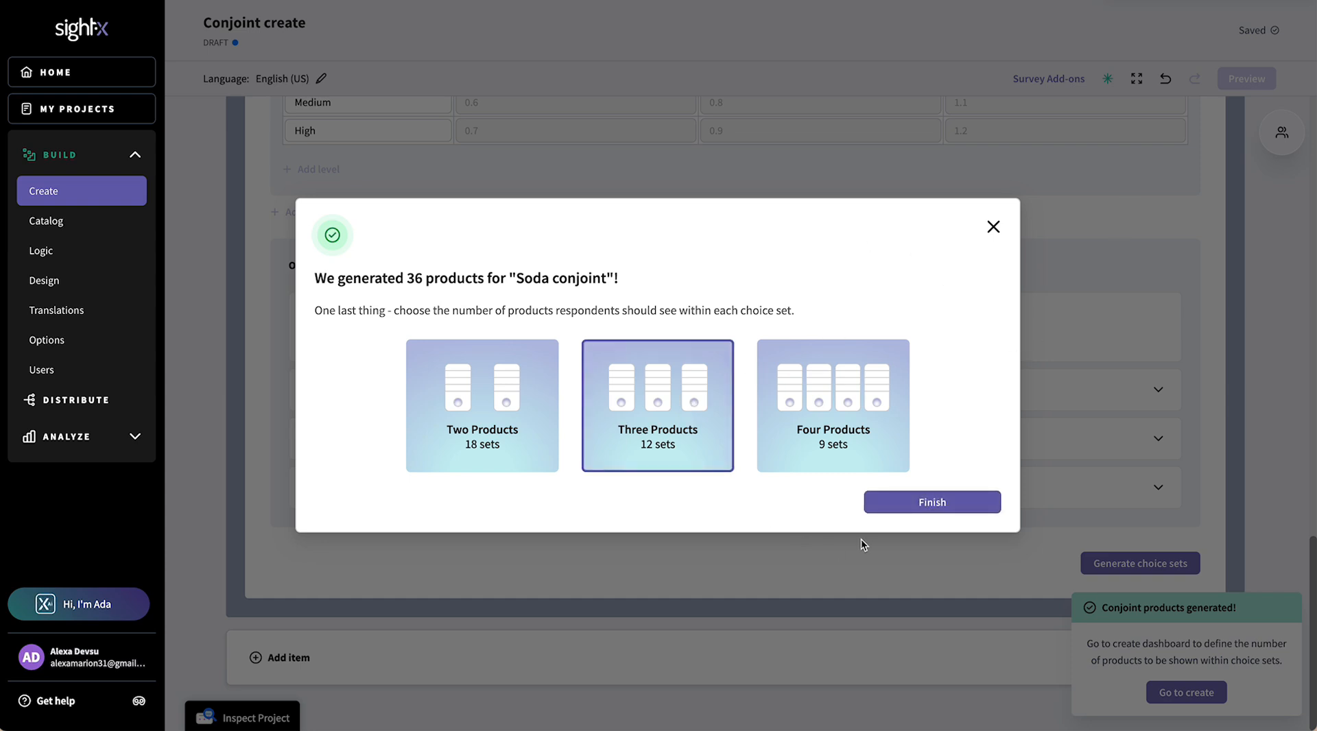
left_click(917, 504)
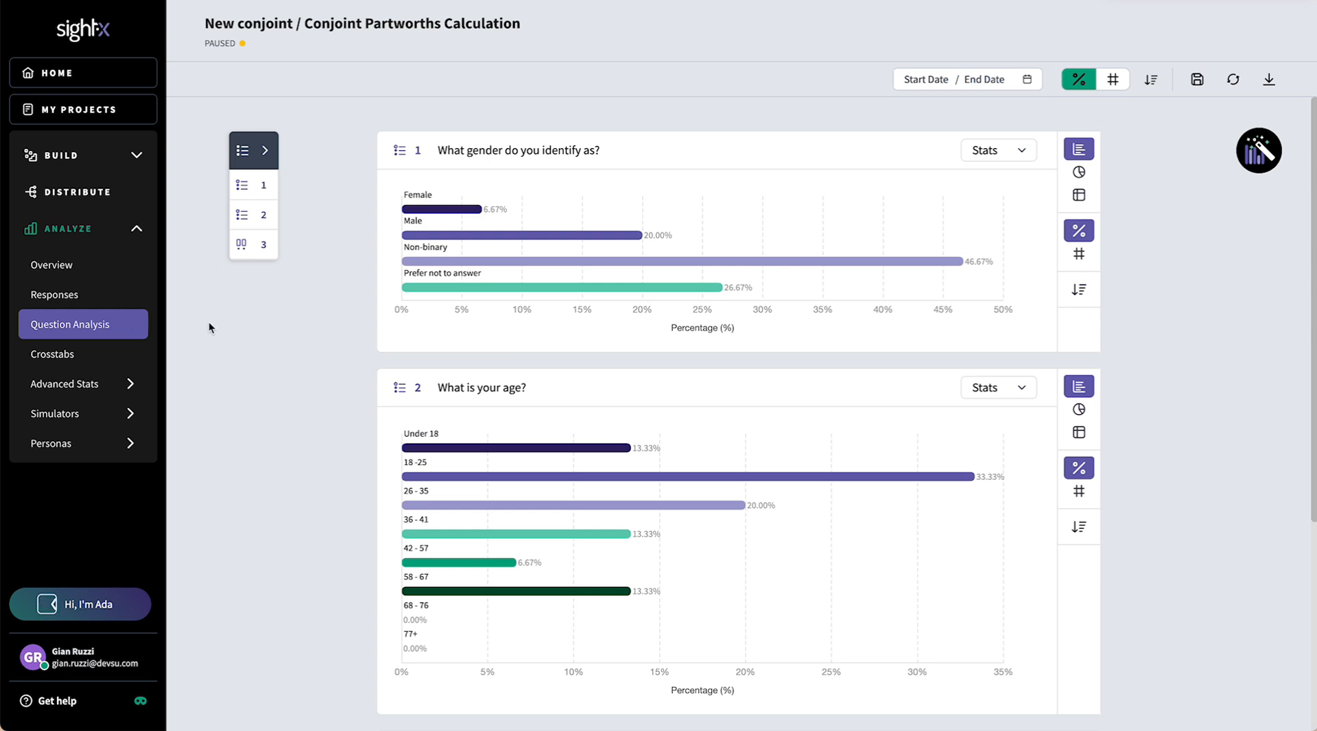
- Start the part-worth calculation for the Soft Drinks experiment in the question analysis
scroll(208, 322, "down", 5)
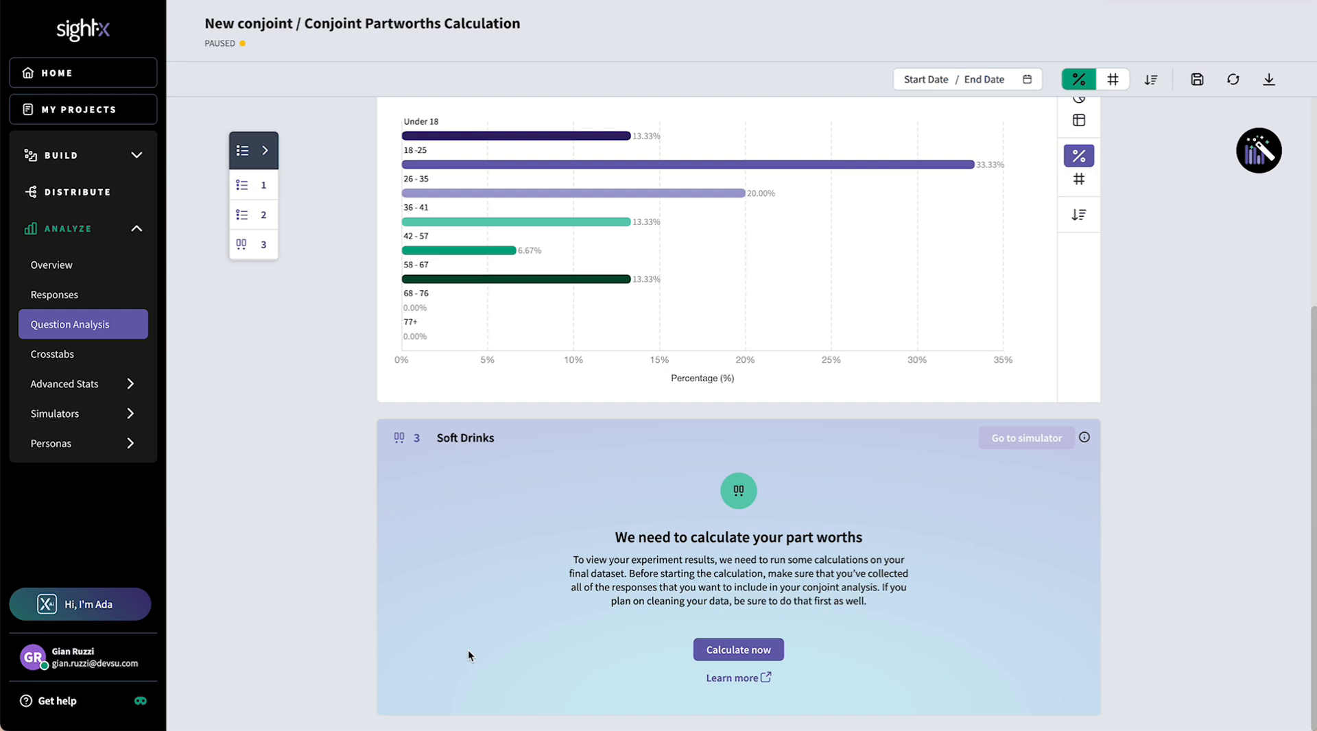
left_click(733, 655)
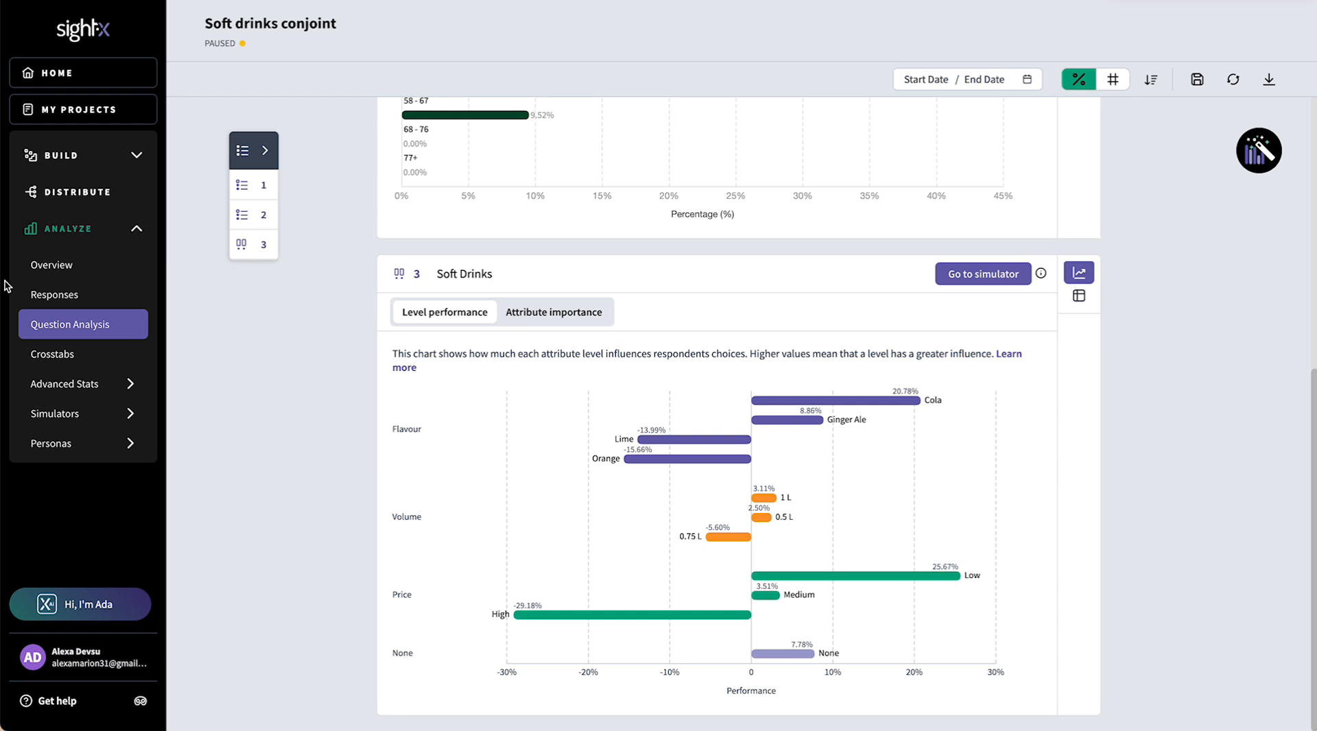
- View the Soft Drinks attribute importance chart, and open the All respondents segmentation in the conjoint simulator
left_click(567, 314)
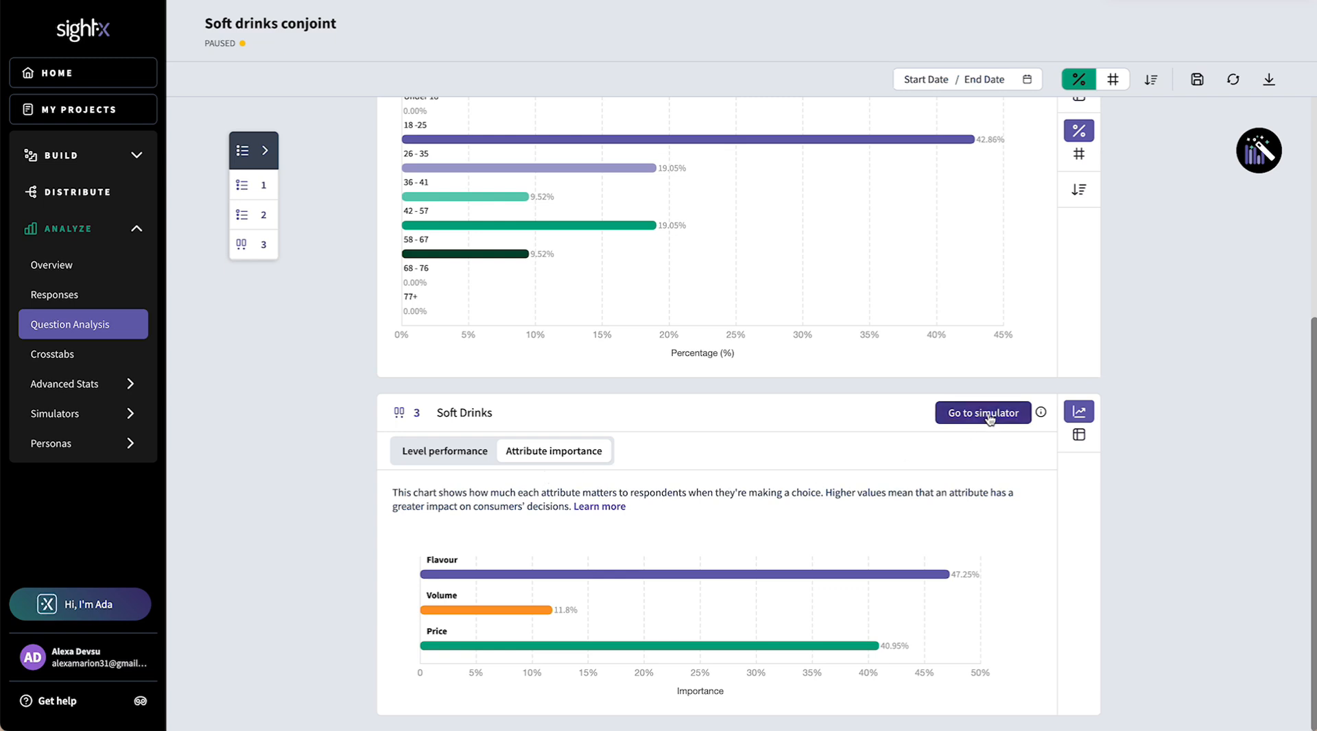
left_click(134, 413)
left_click(221, 429)
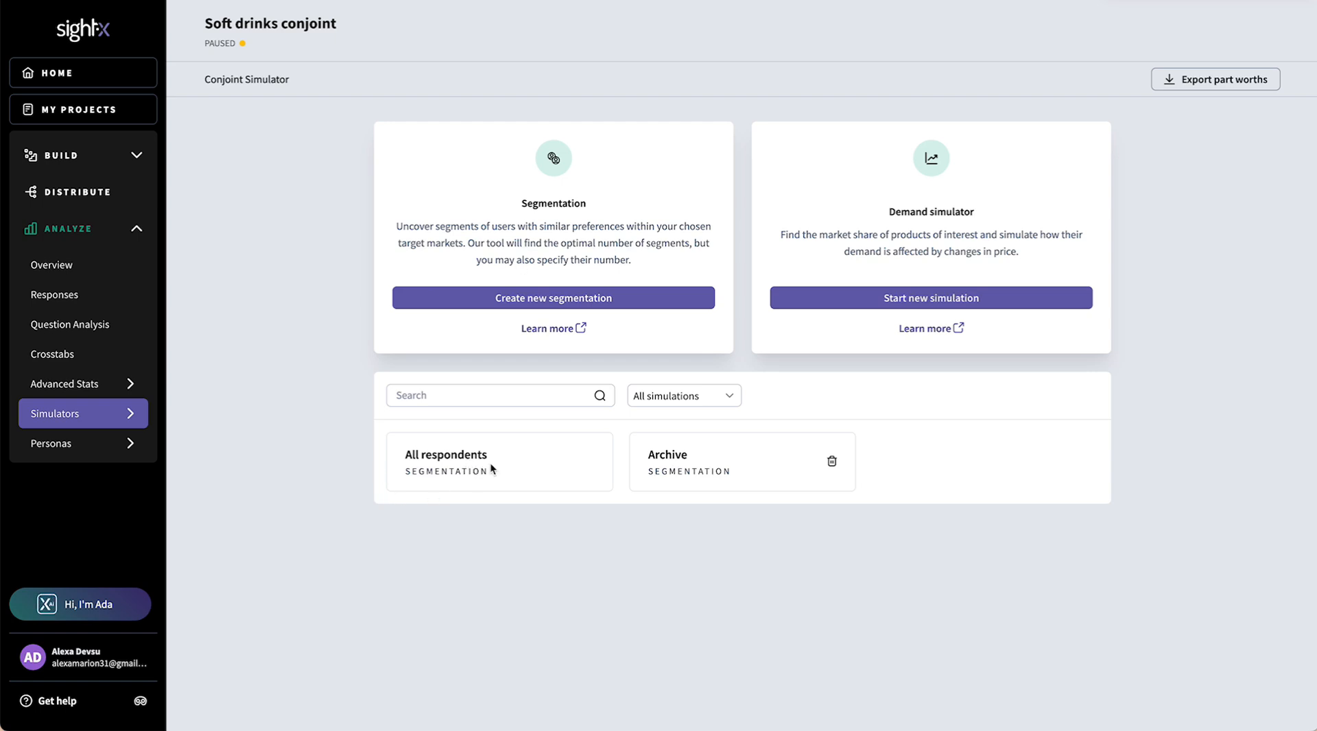
left_click(513, 466)
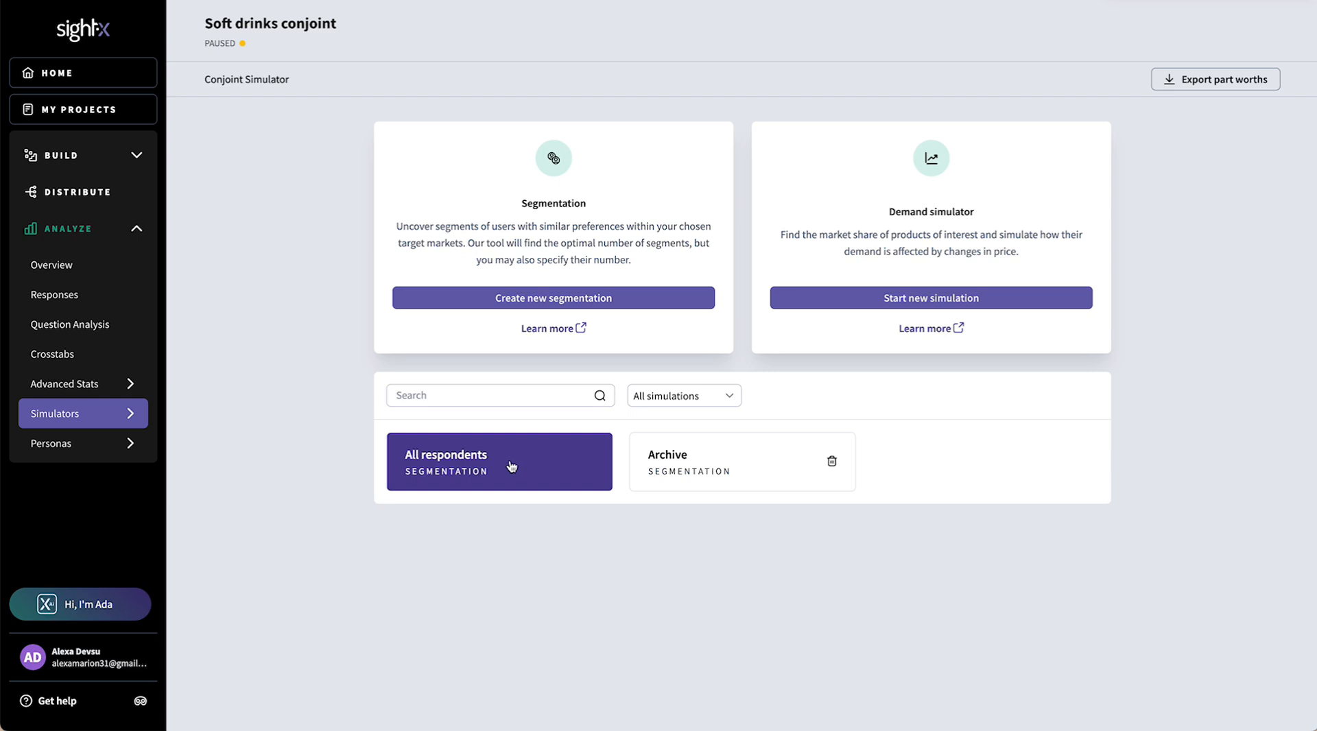
left_click(511, 466)
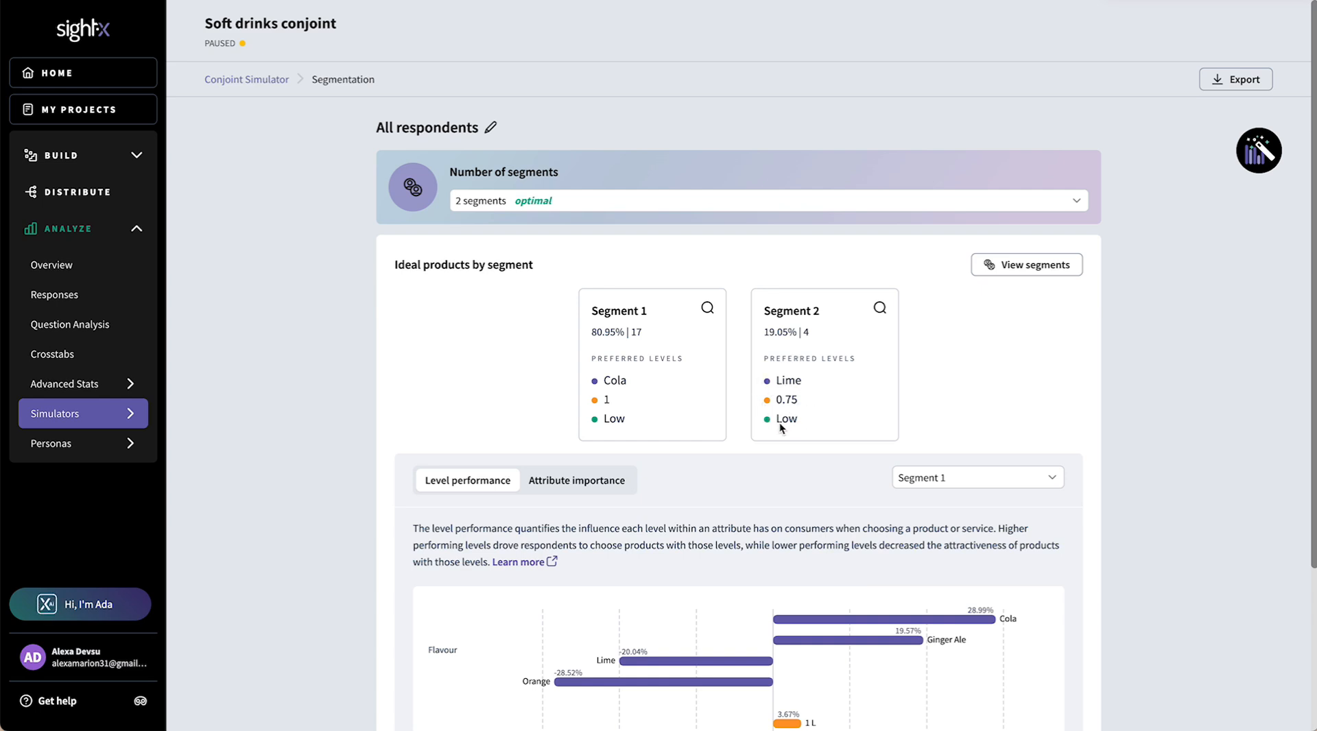
- Examine the preferred levels of both segments and Segment 1's level performance, checking its attribute importance view as well
scroll(343, 531, "down", 2)
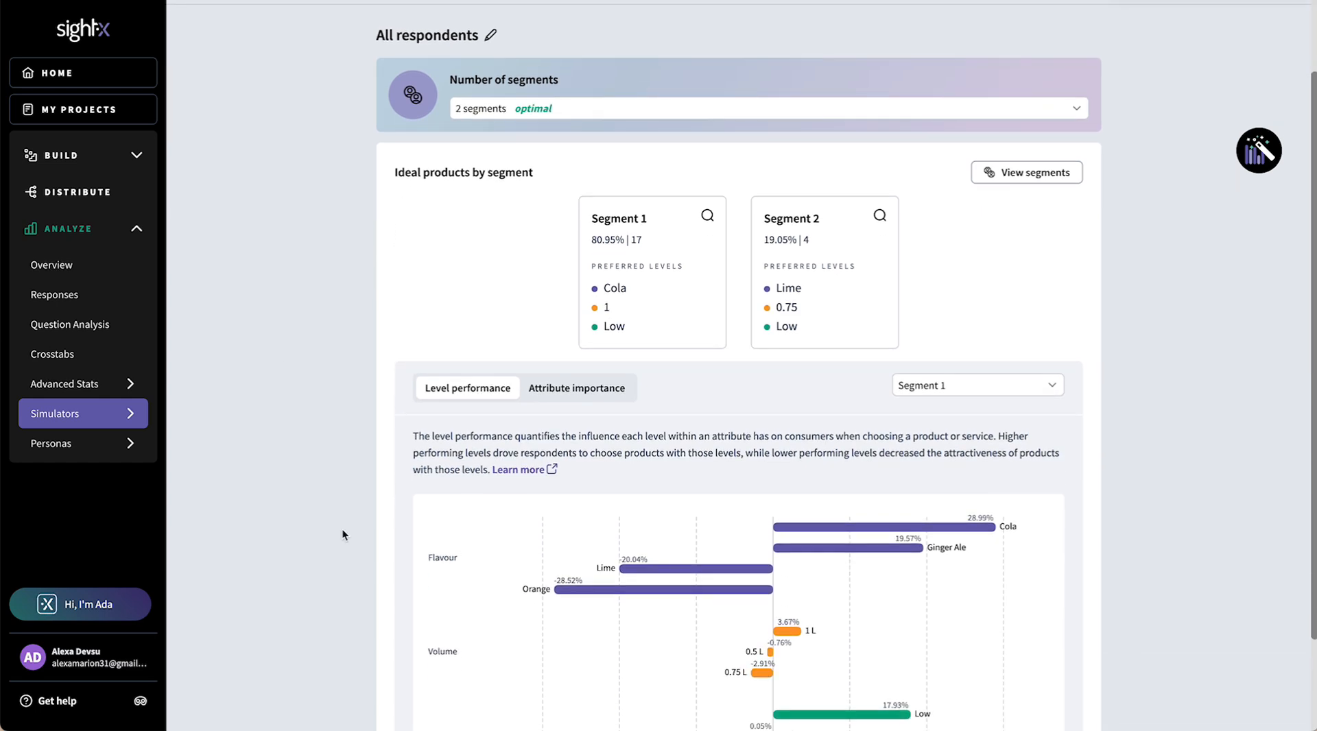
scroll(343, 534, "down", 3)
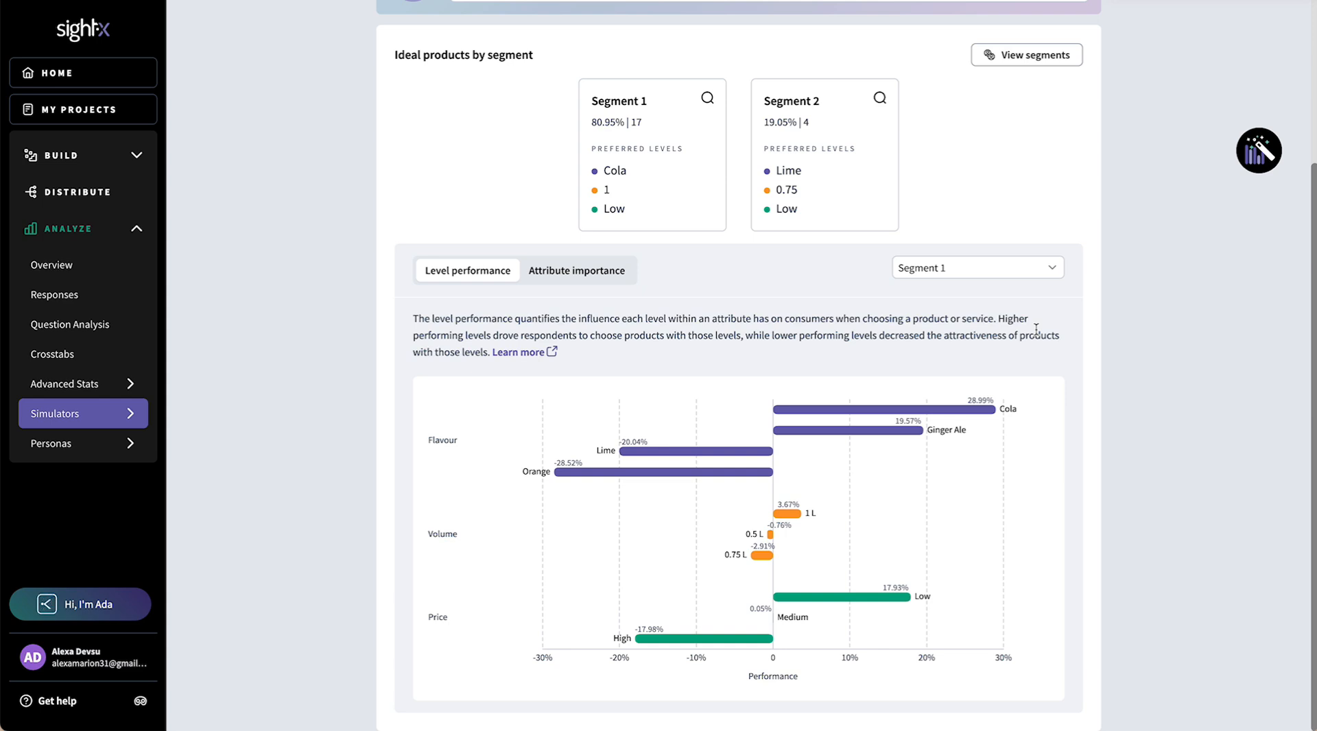
scroll(1036, 328, "up", 2)
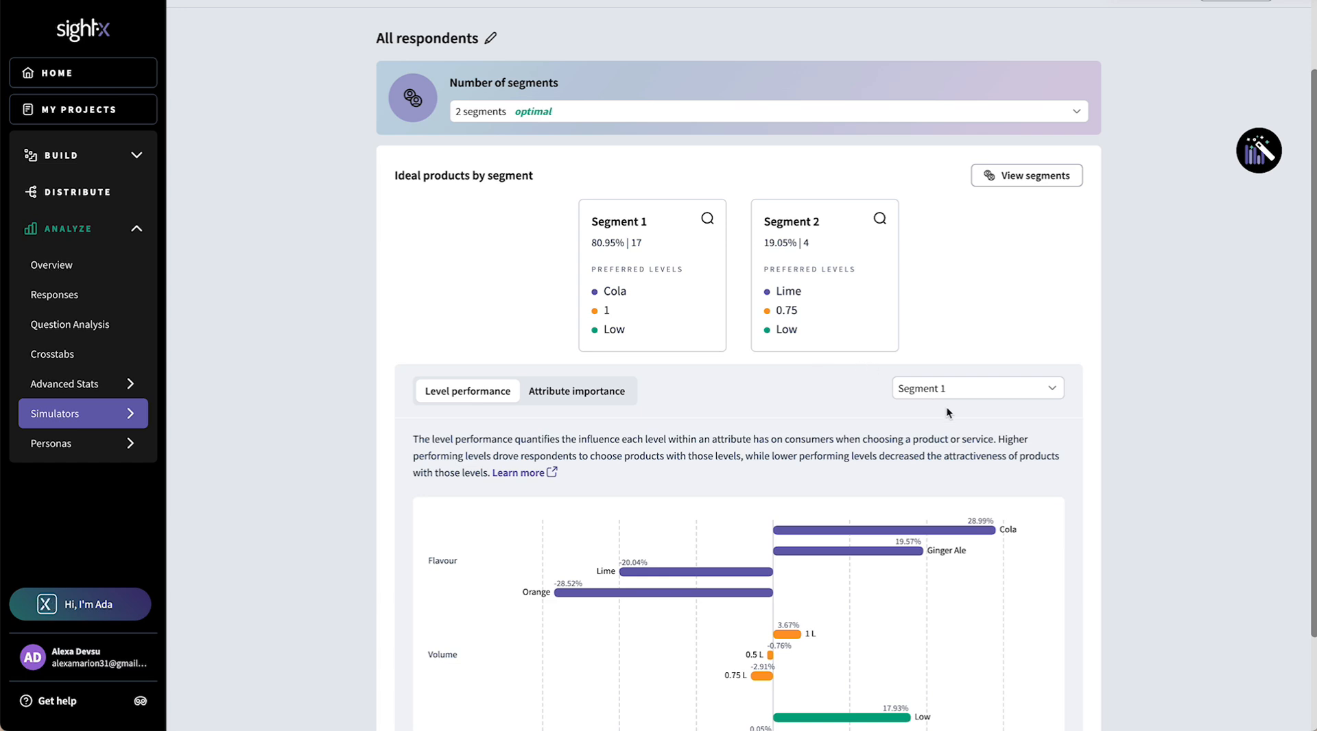
scroll(947, 406, "down", 1)
scroll(946, 412, "down", 1)
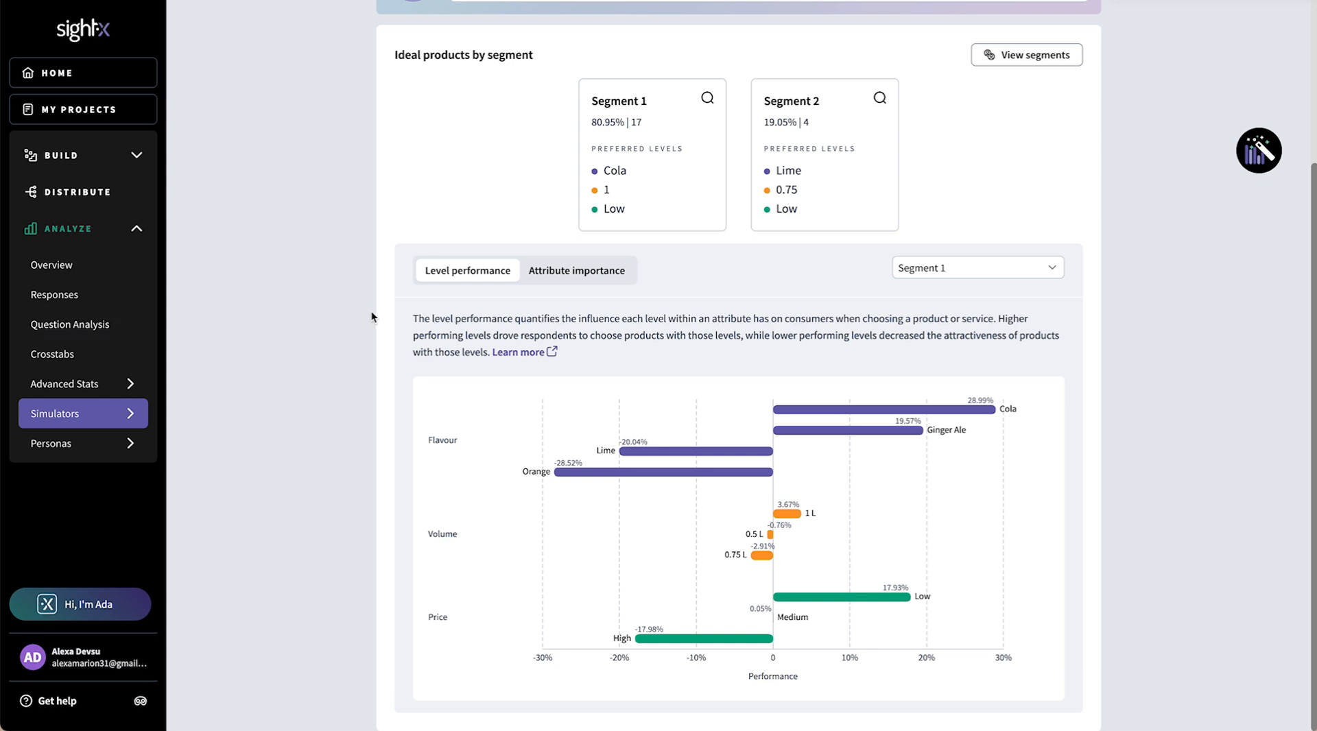
left_click(582, 271)
left_click(504, 408)
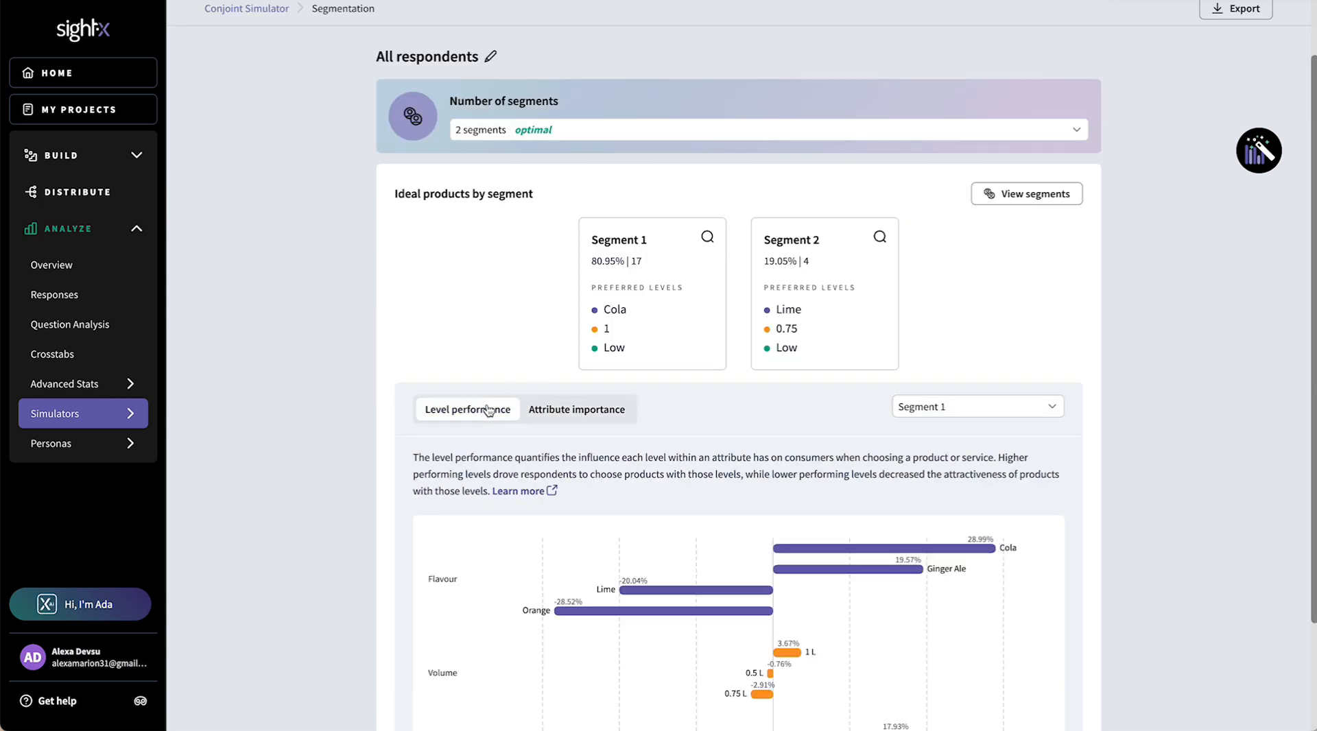
scroll(307, 432, "down", 2)
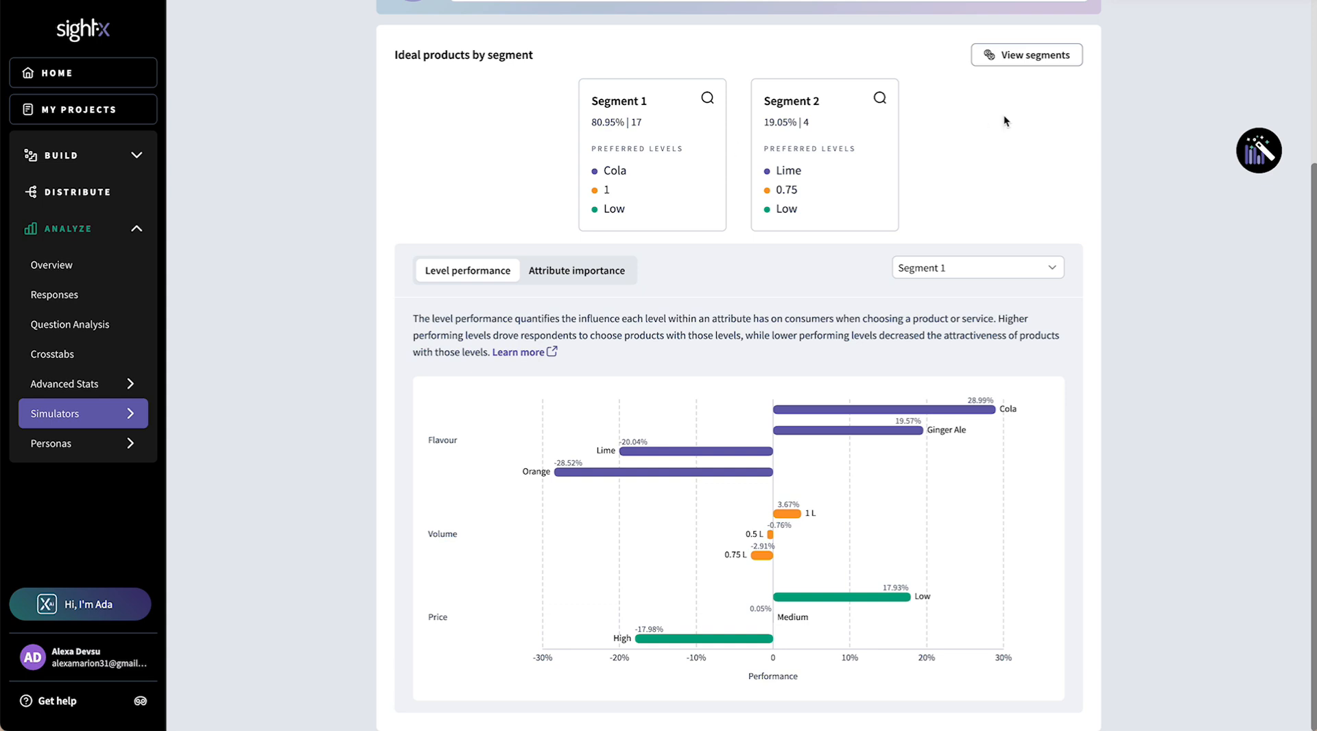
- Compare the two segments' gender and age answers in the question analysis, and return to the All respondents segmentation
left_click(1033, 55)
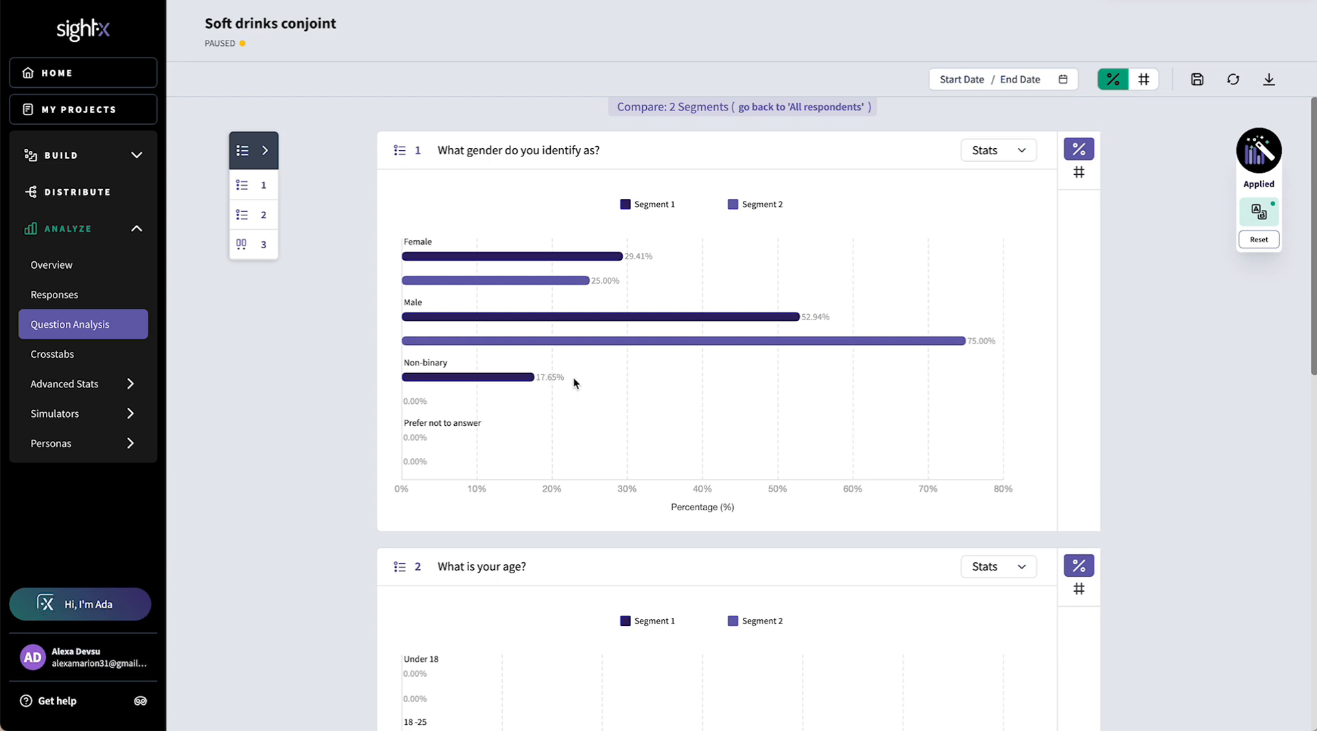
scroll(574, 381, "down", 5)
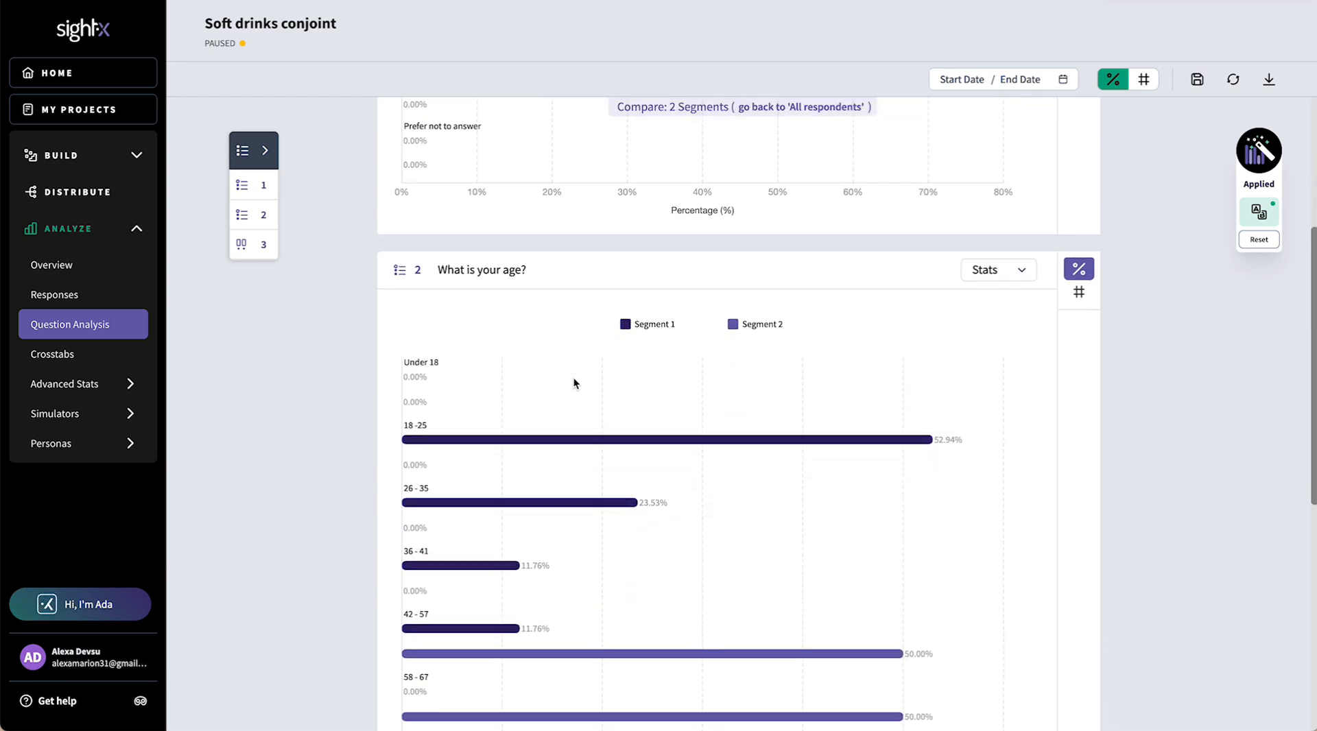
scroll(575, 381, "down", 2)
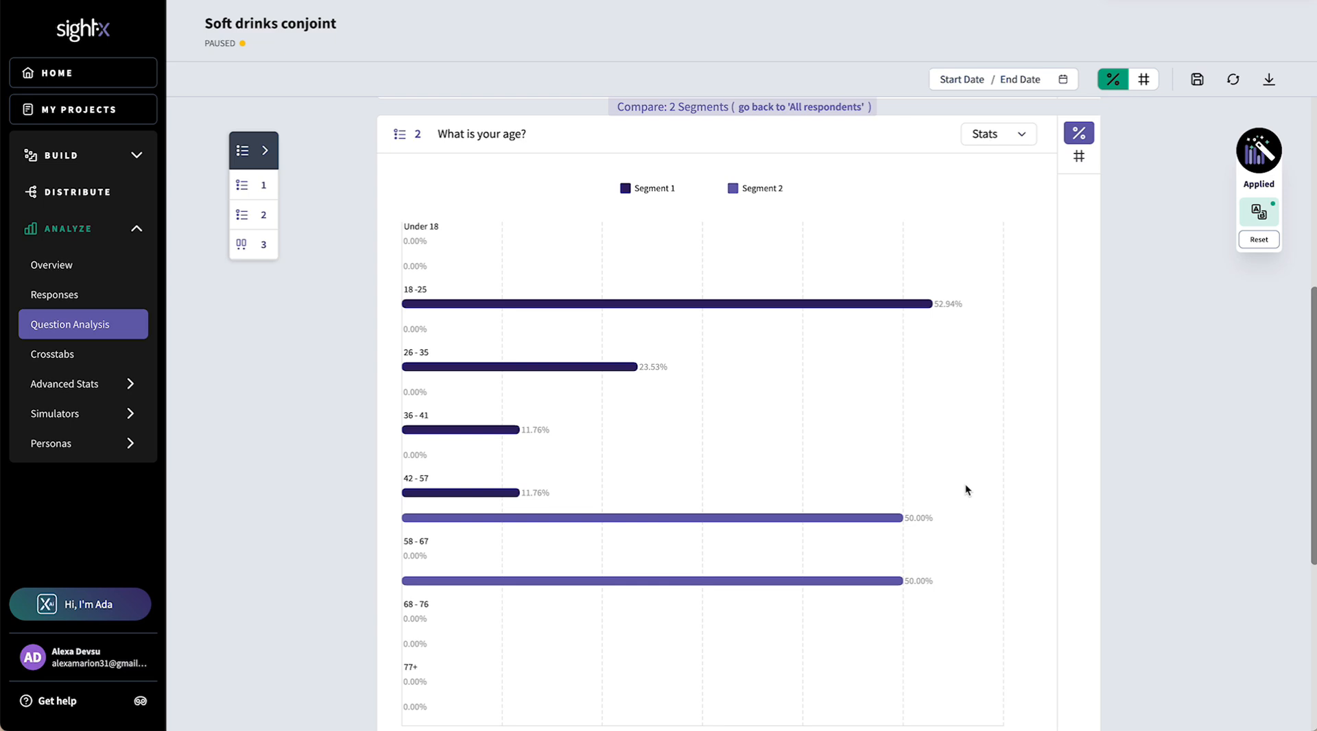
scroll(965, 489, "up", 6)
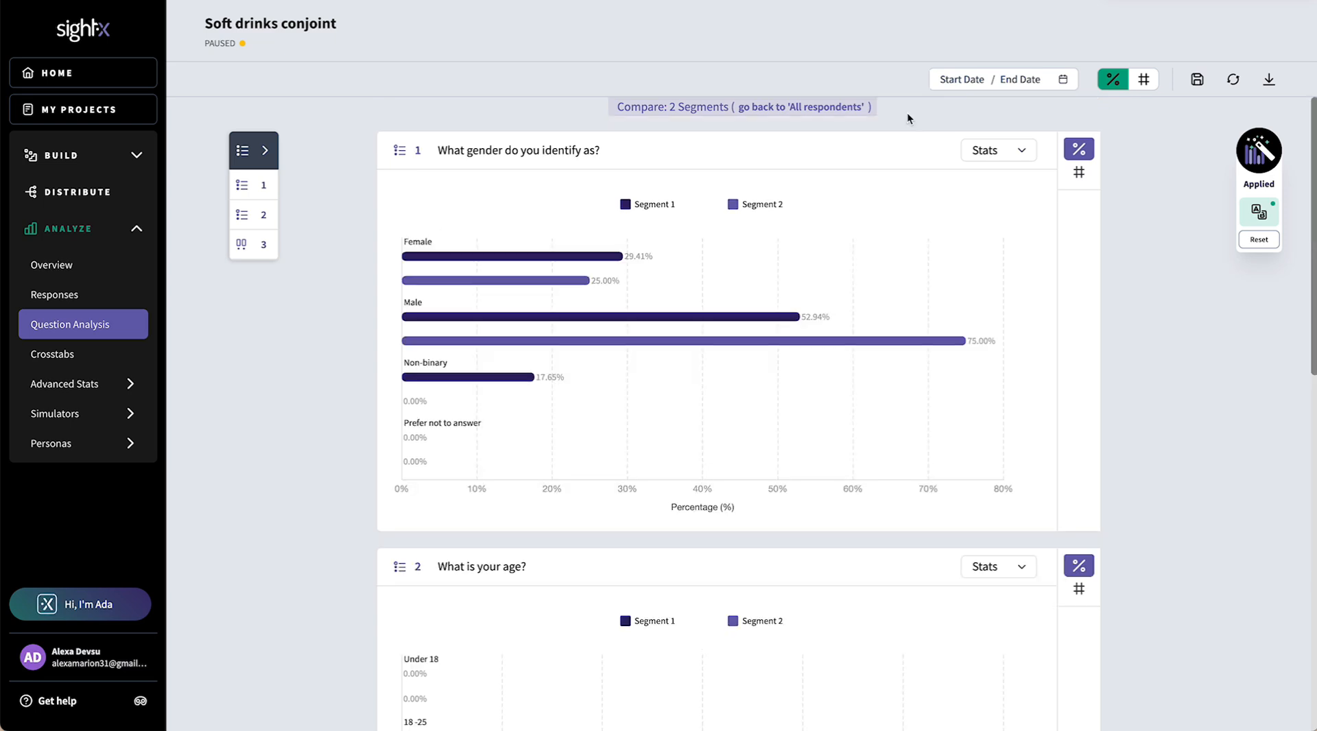
left_click(845, 110)
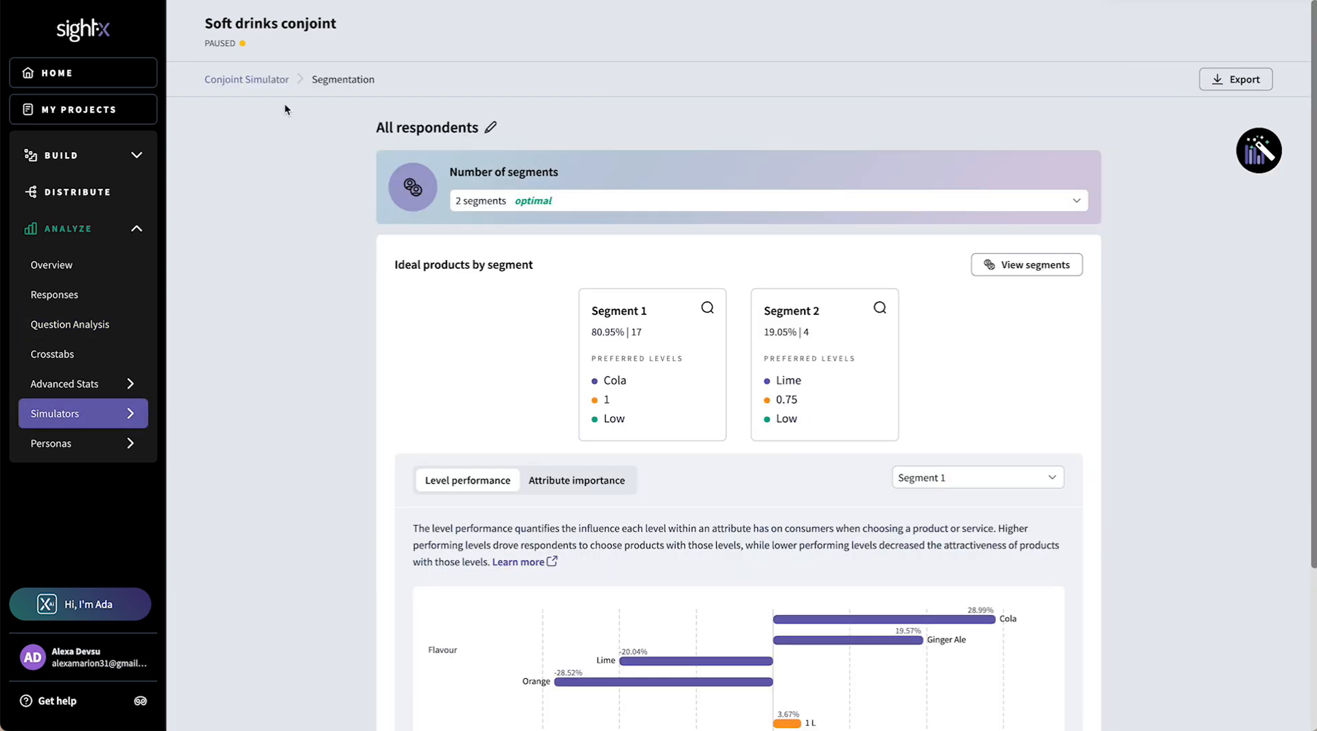
- Start a new demand simulation and define its first product as "Our product" with Lime flavour, 0.5 volume and Medium price
left_click(278, 80)
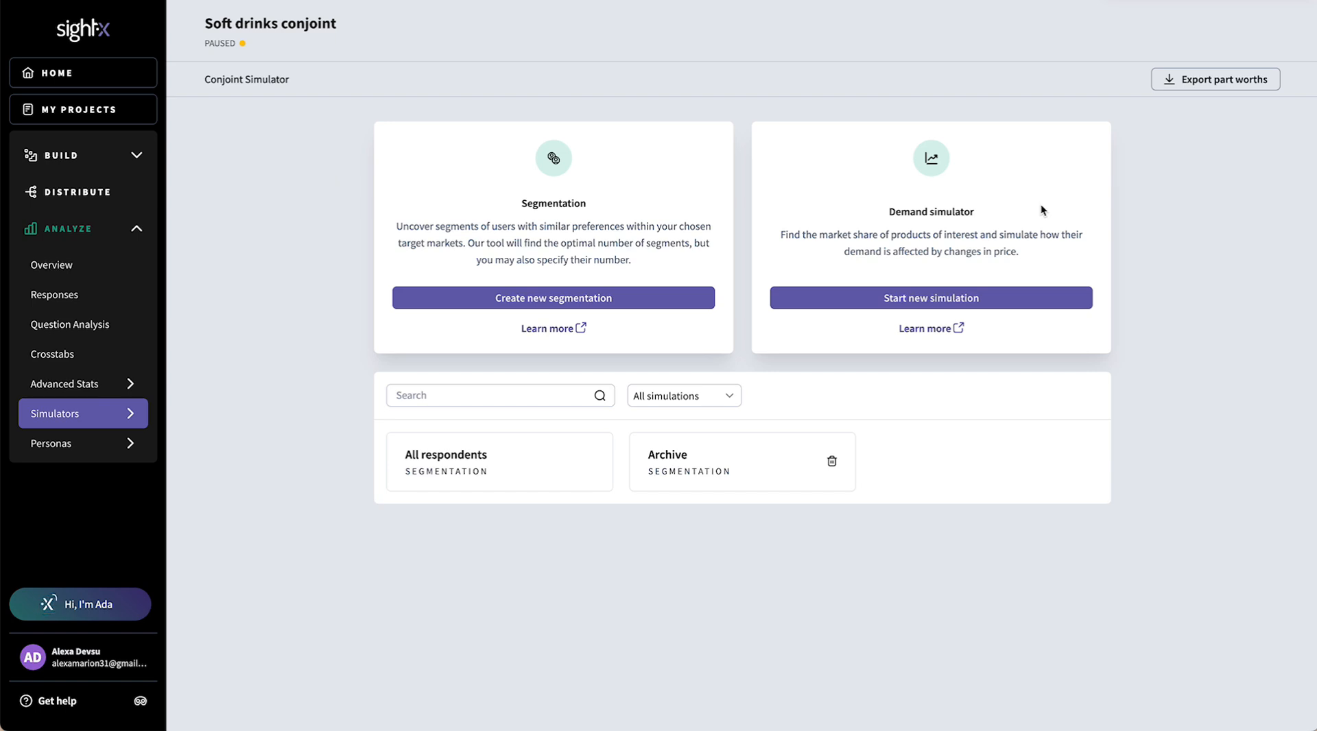
left_click(1022, 304)
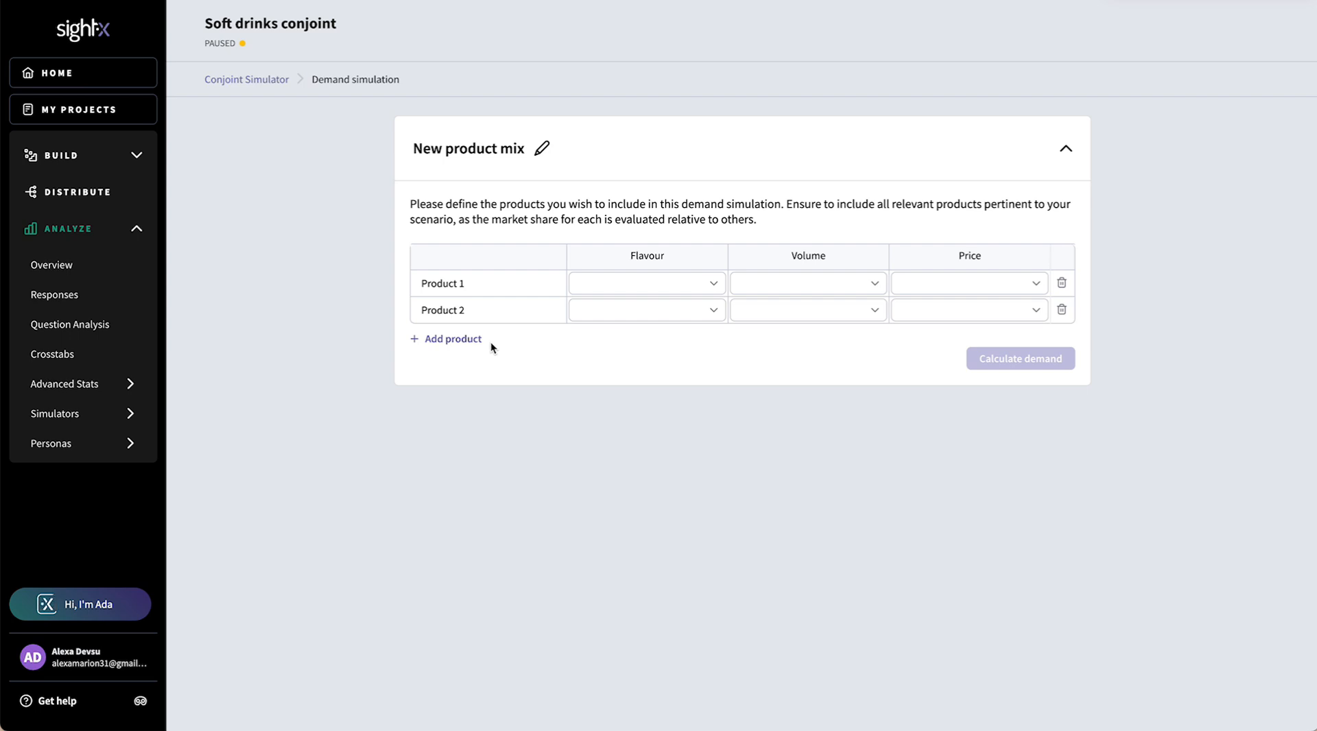
left_click(471, 283)
type("Our product")
left_click(604, 289)
left_click(590, 335)
left_click(756, 291)
left_click(754, 290)
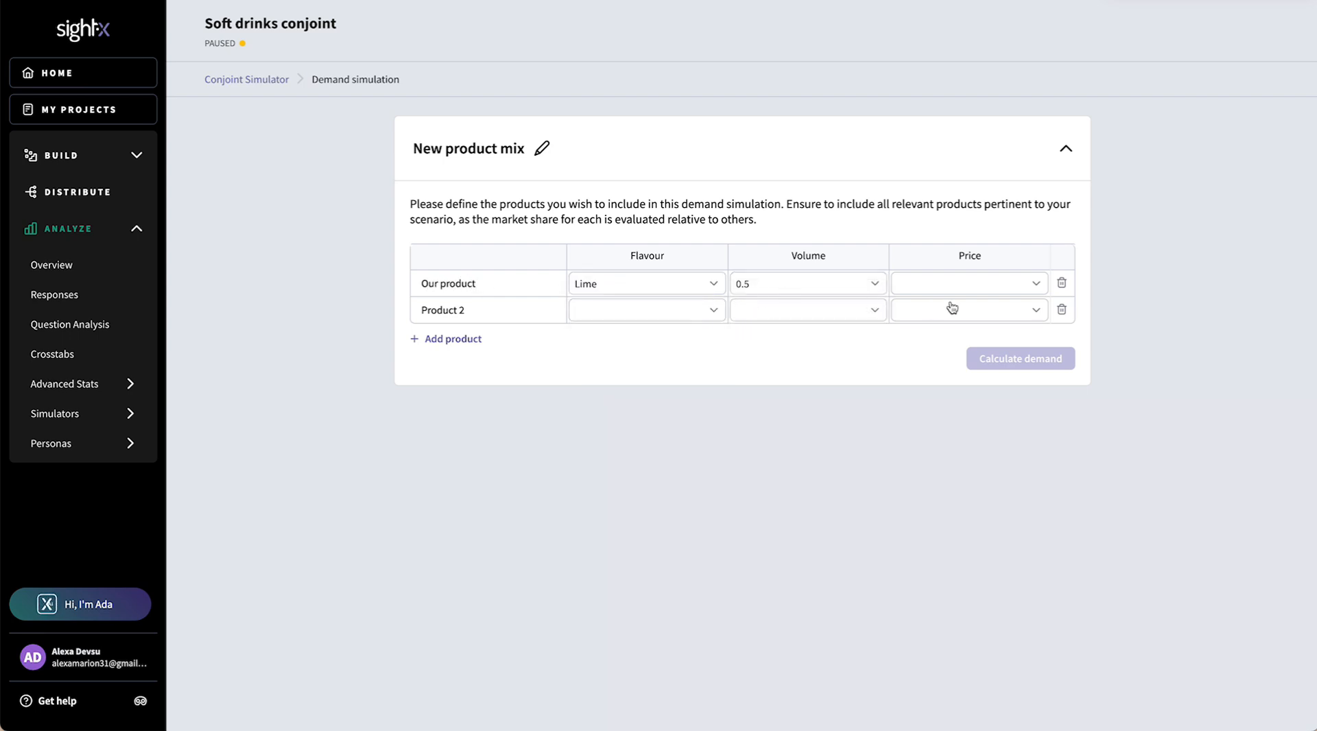
left_click(967, 287)
left_click(935, 312)
- Define the second product as "Competitor 1" with Lime flavour, volume 1 and High price
left_click(506, 305)
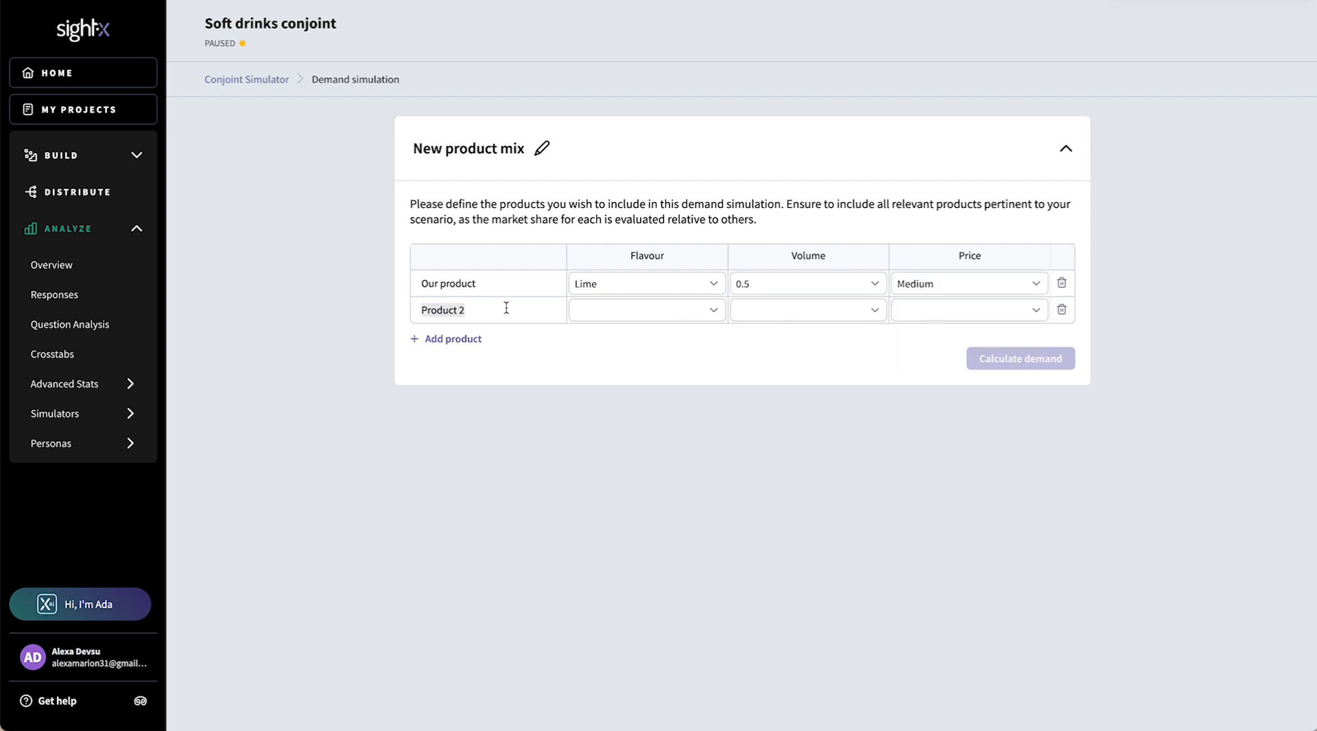
type("Competitor 1")
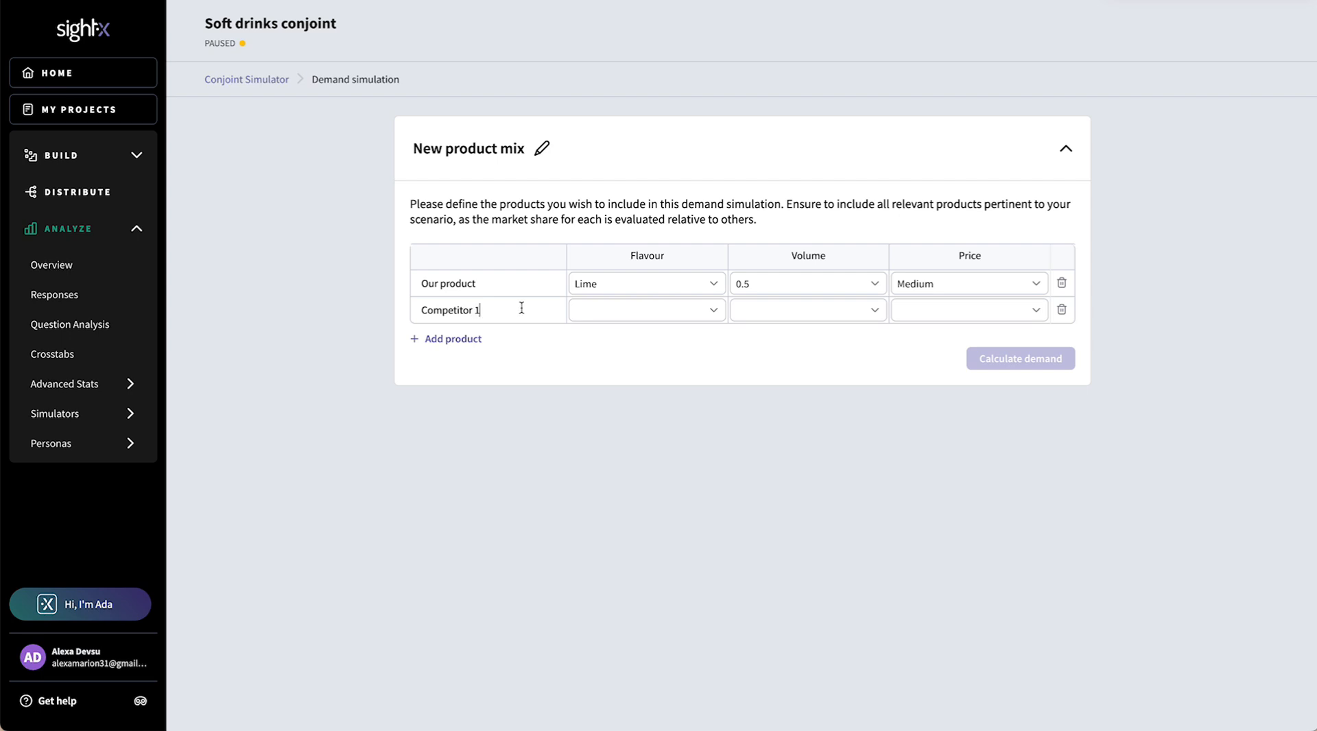
left_click(661, 310)
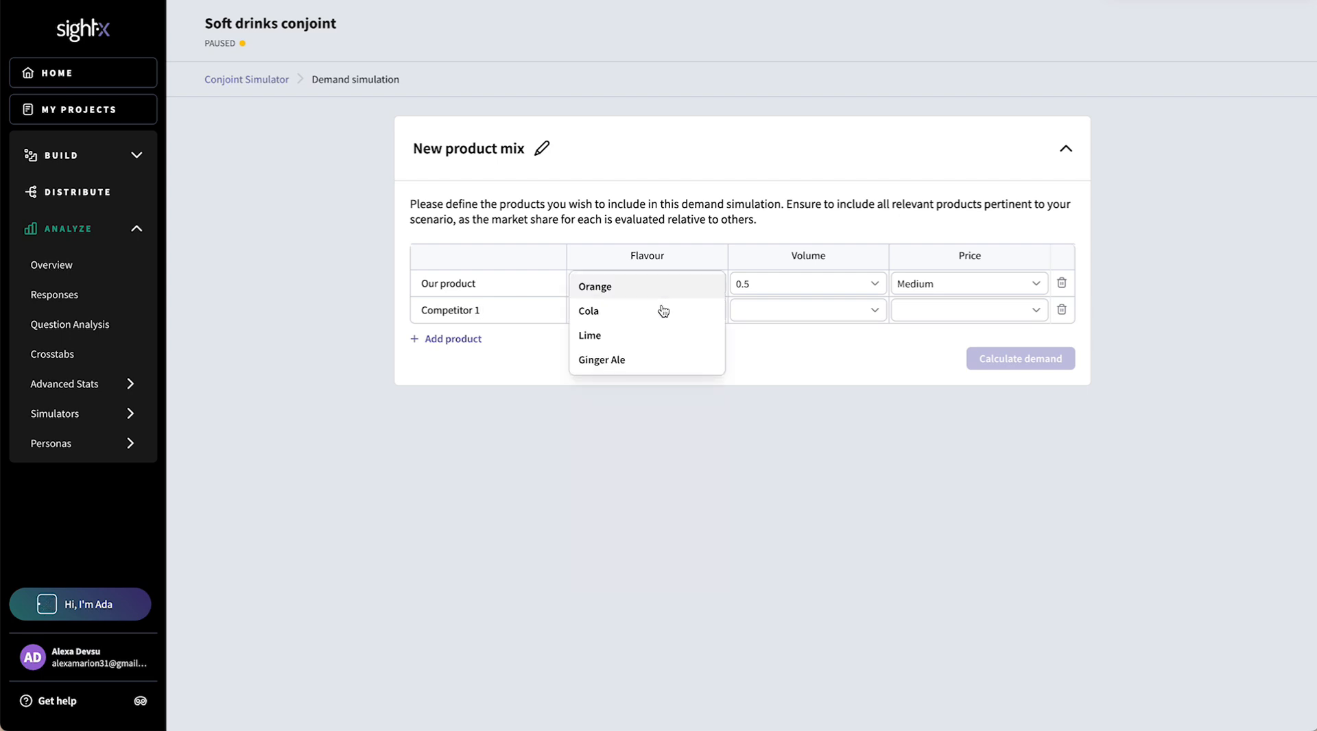
left_click(640, 335)
left_click(756, 313)
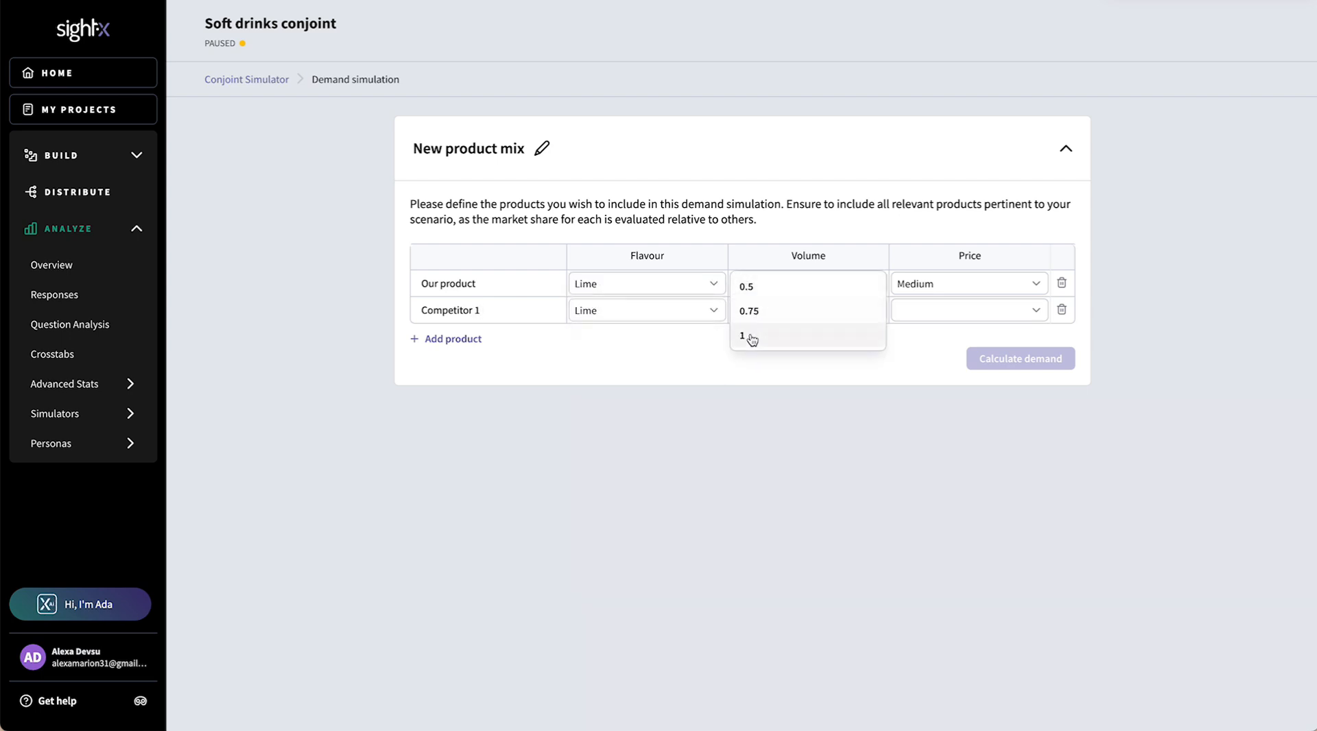
left_click(753, 338)
left_click(915, 309)
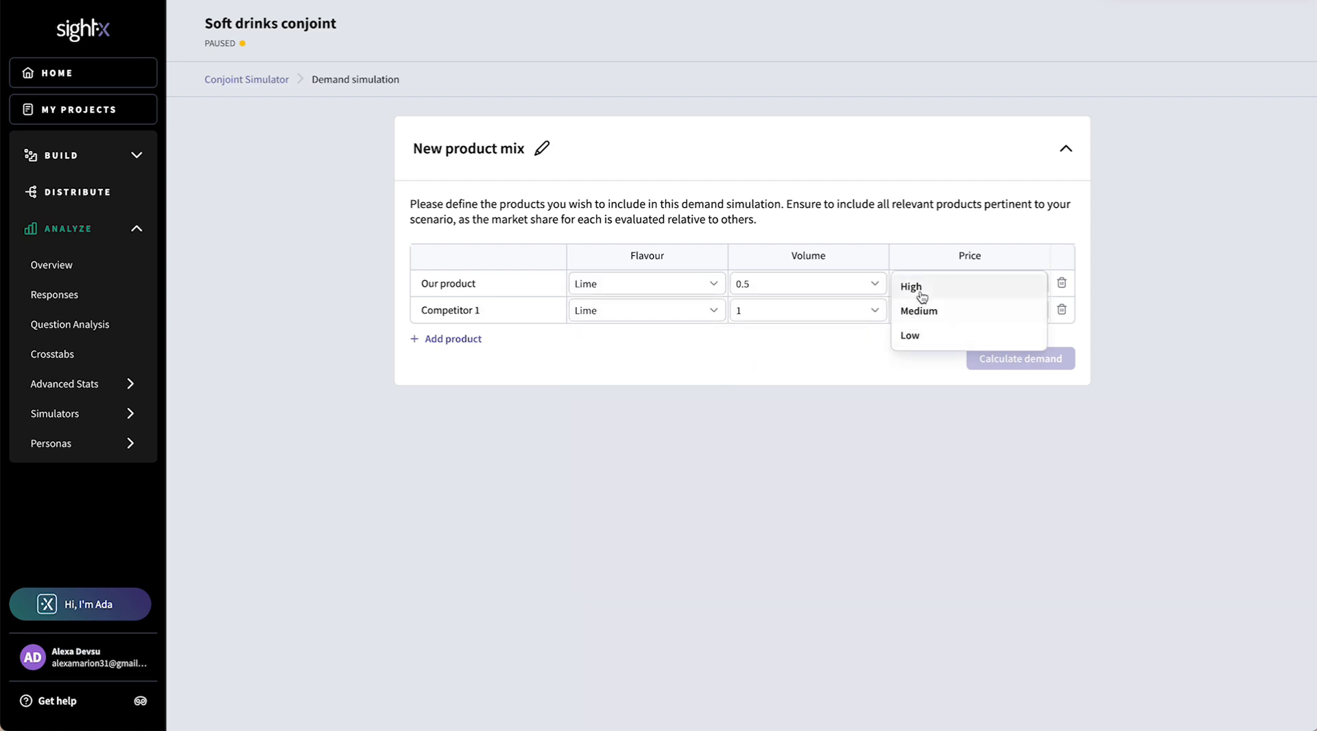
left_click(920, 297)
- Add a third product named "Competitor 2" with Lime flavour, volume 1 and Medium price
left_click(473, 342)
triple_click(460, 336)
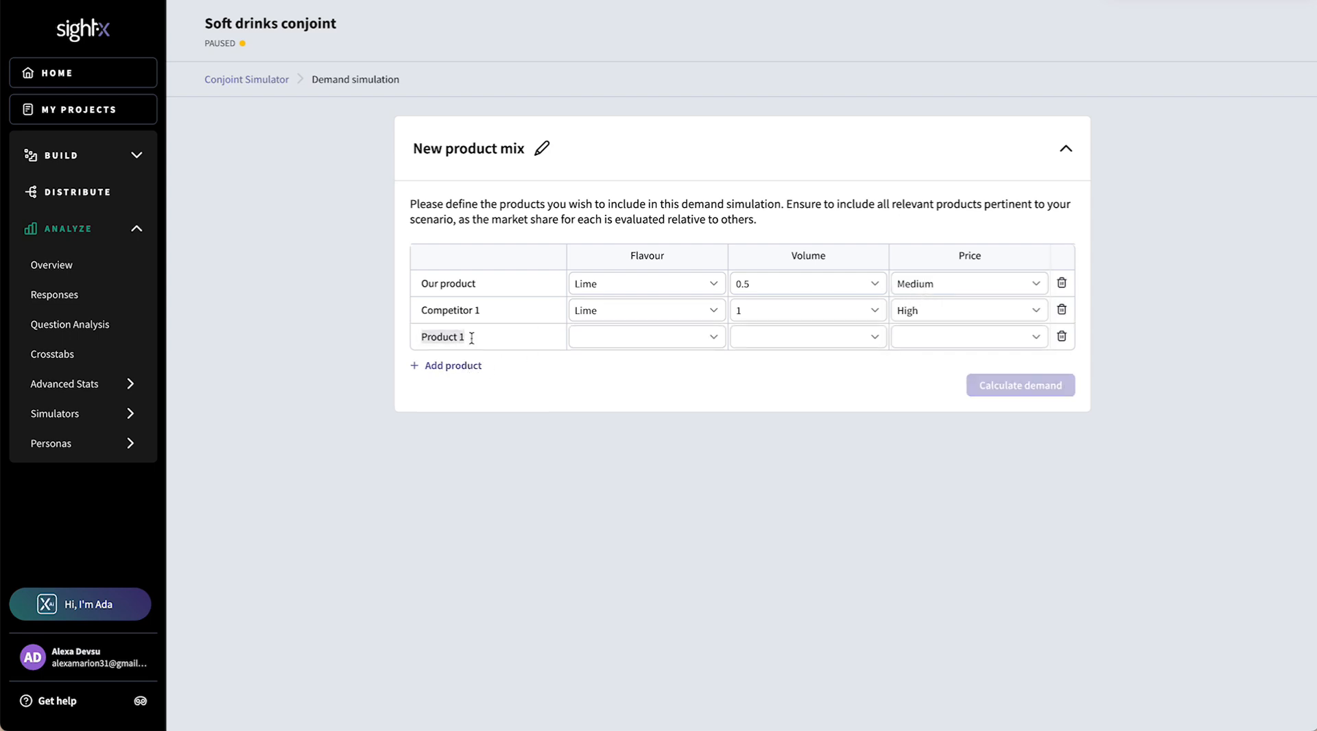
type("Competitor 2")
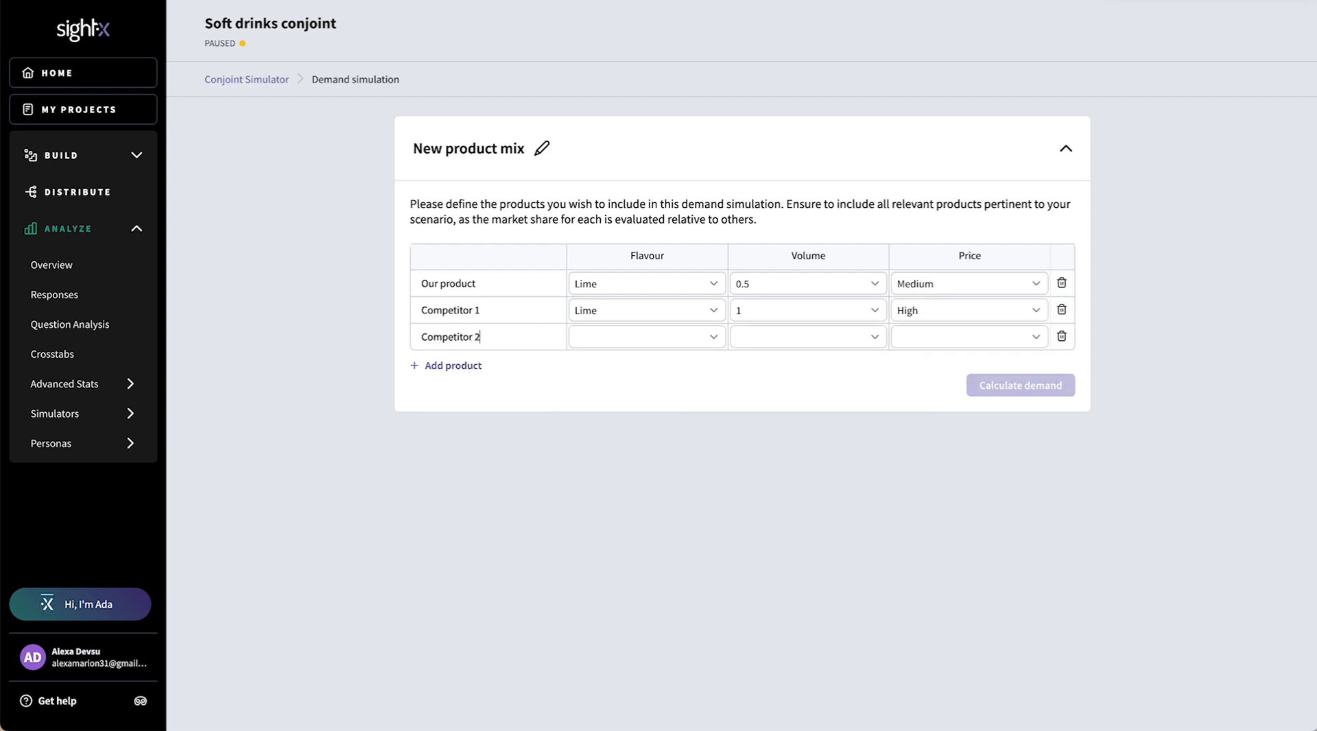
left_click(595, 336)
left_click(601, 341)
left_click(747, 337)
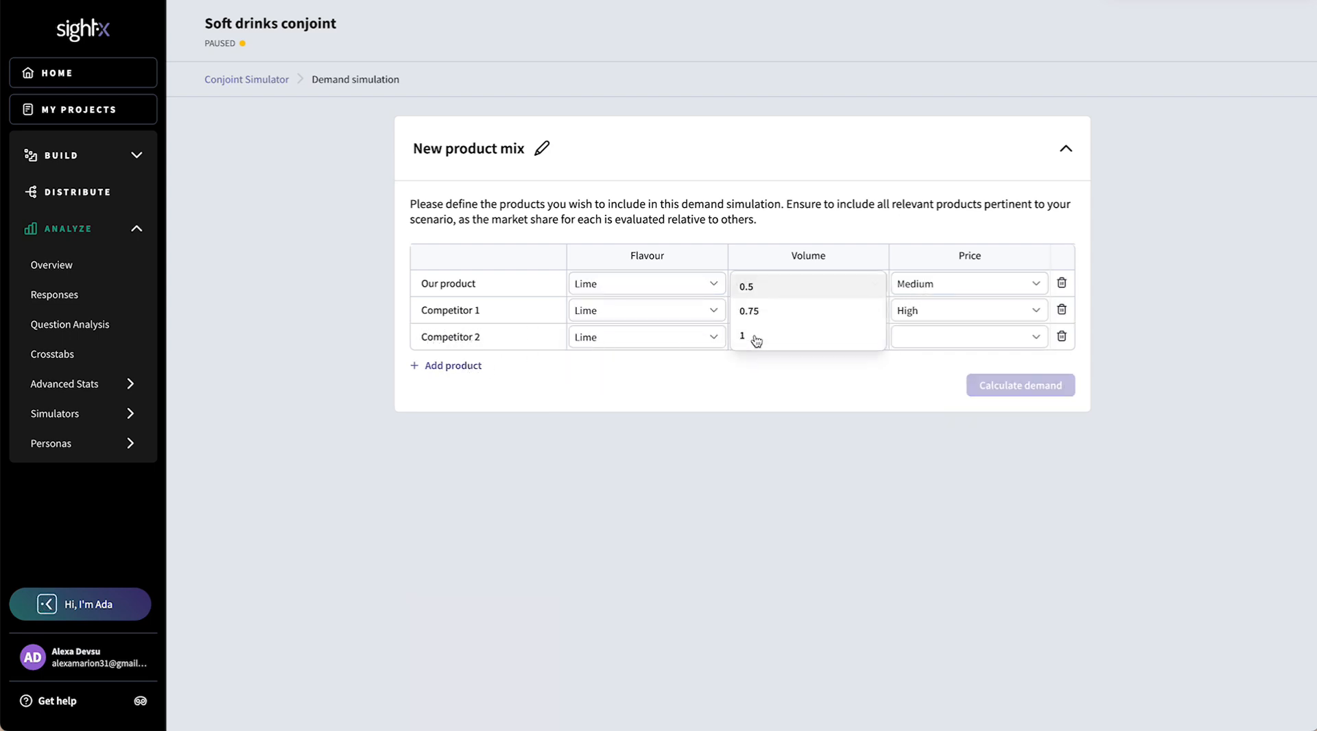
left_click(758, 339)
left_click(921, 337)
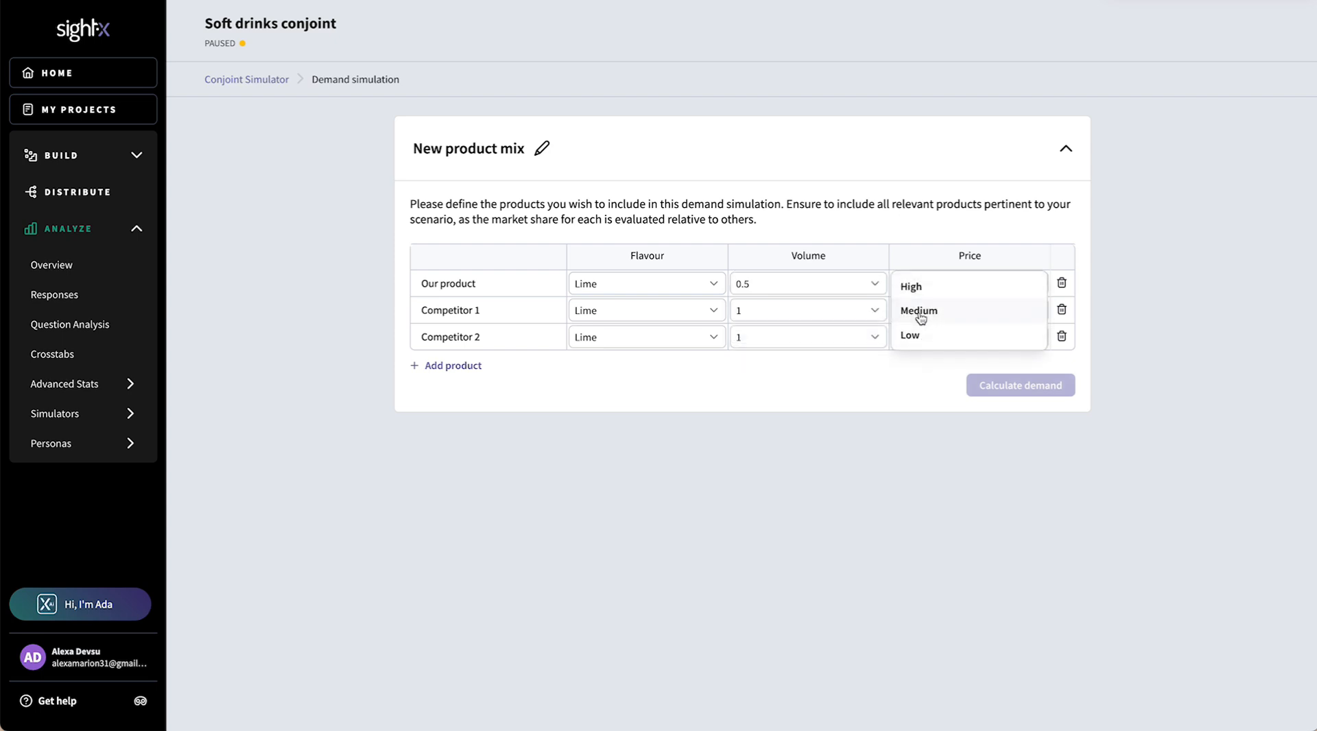
left_click(919, 311)
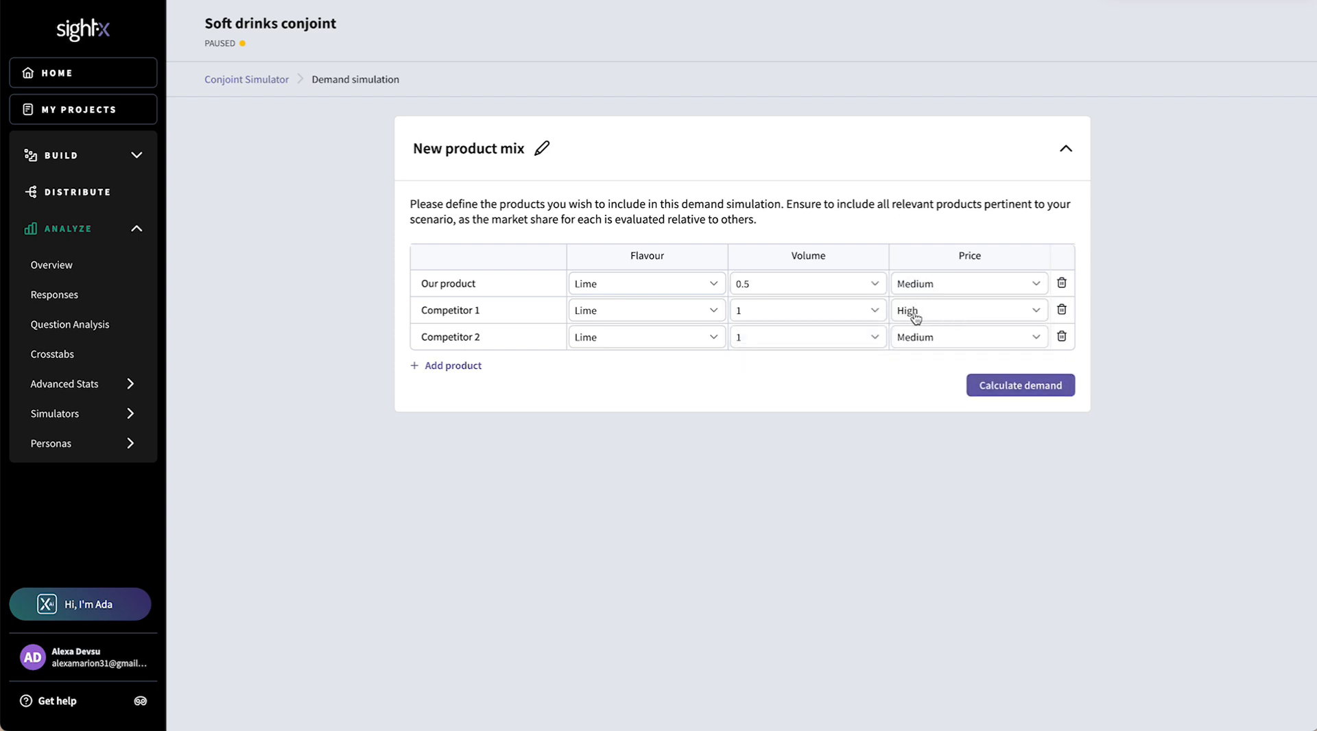
- Enter "Us vs Competitors" as the product mix name and calculate demand, inspecting our product's share in the market share chart
left_click(542, 148)
double_click(530, 147)
key("ctrl+a")
type("L")
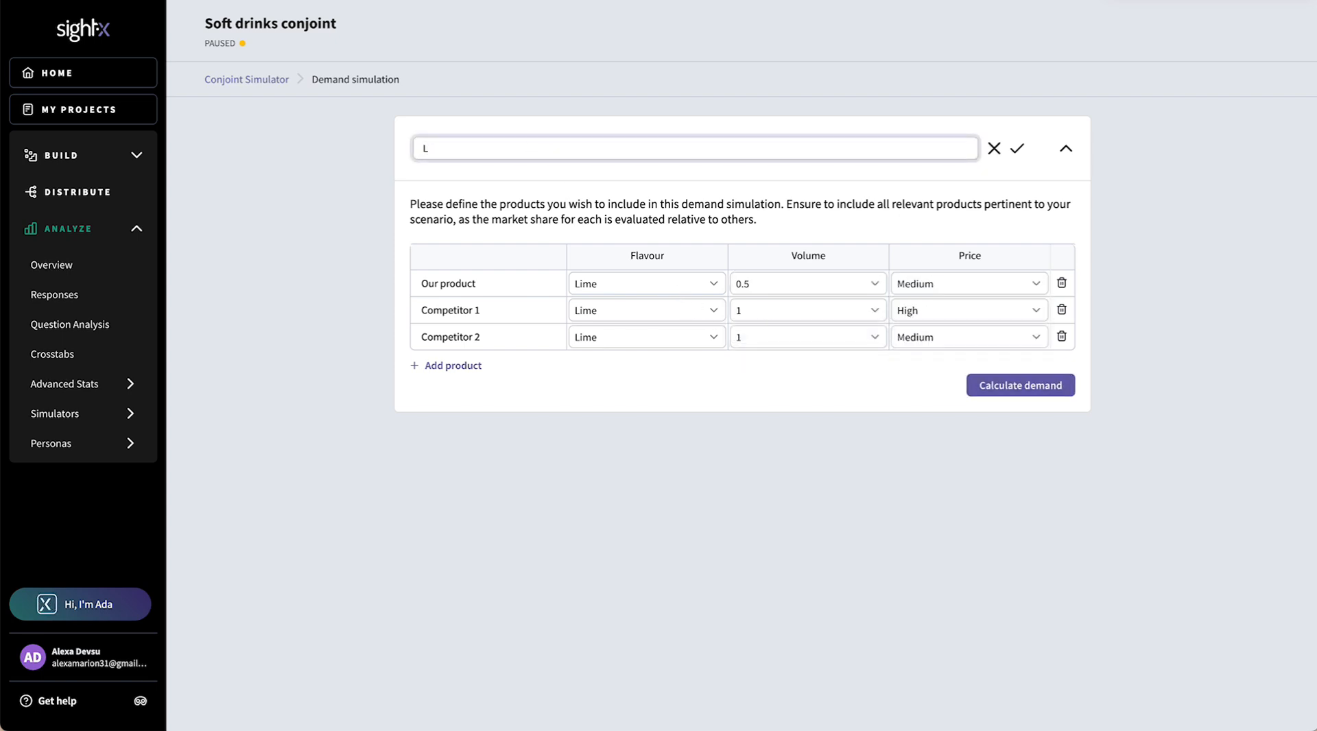
key("BackSpace")
type("Us vs Competitors")
left_click(780, 393)
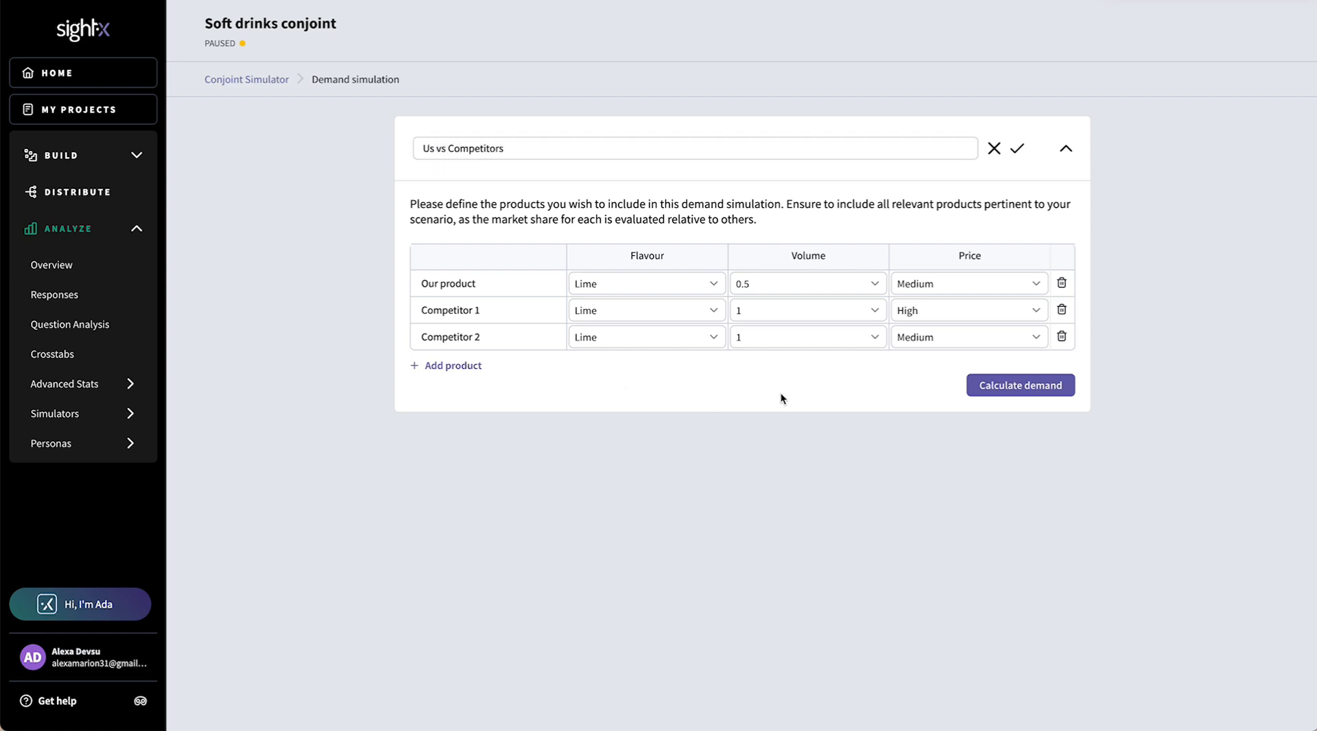
left_click(1018, 386)
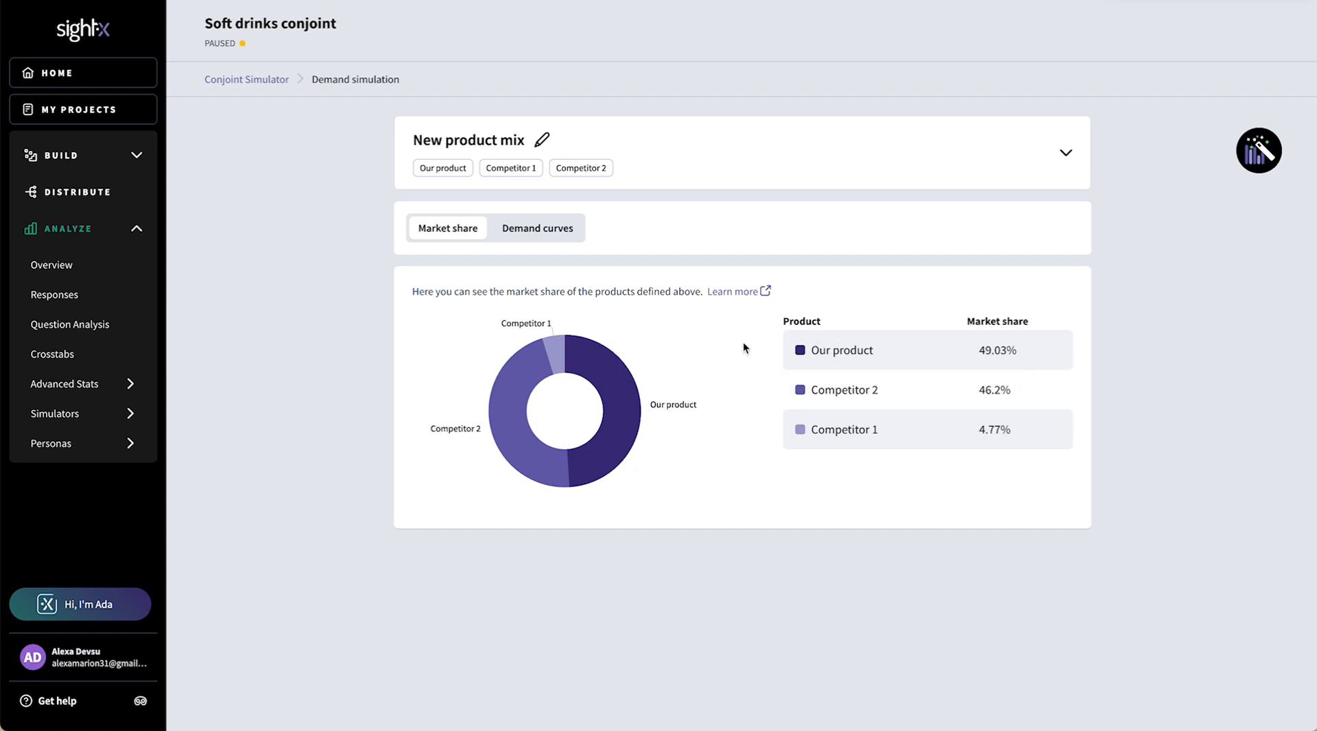
mouse_move(627, 413)
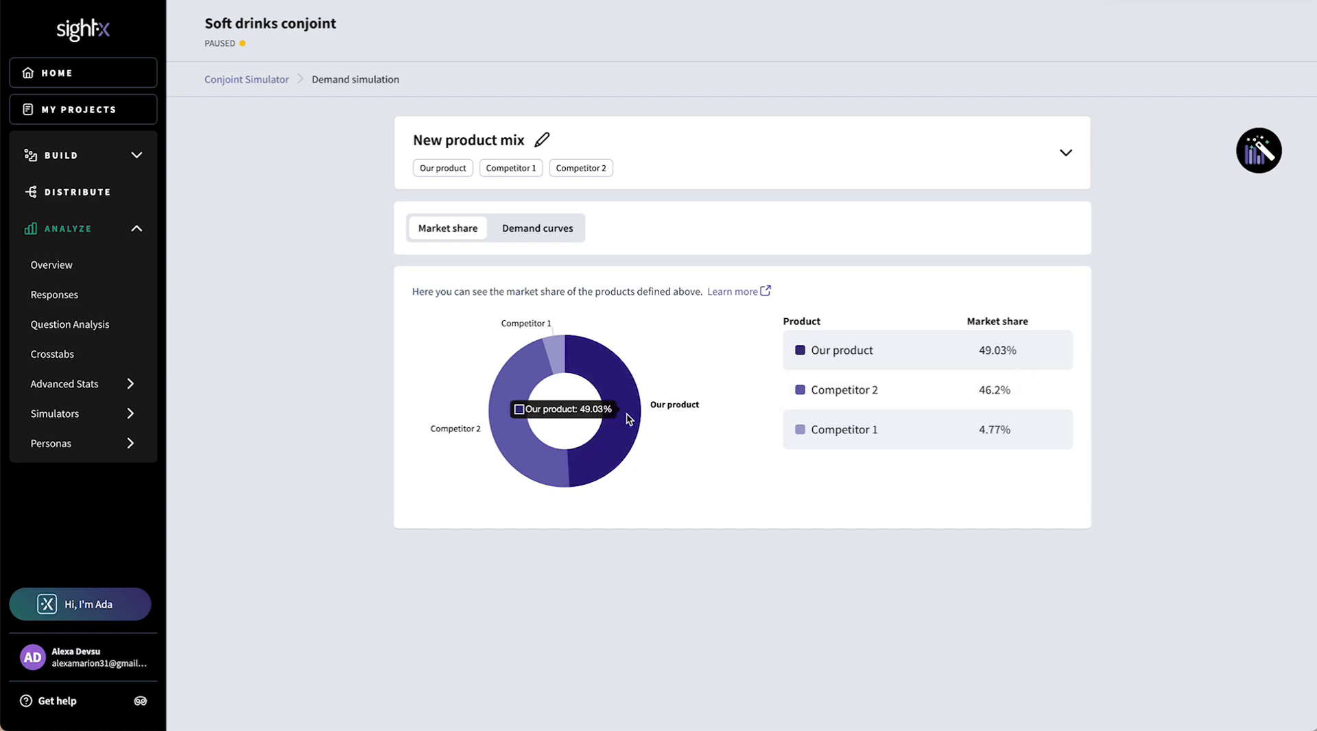
- Reopen the product definitions, set the price of "Our product" to Low and recalculate demand
left_click(1068, 156)
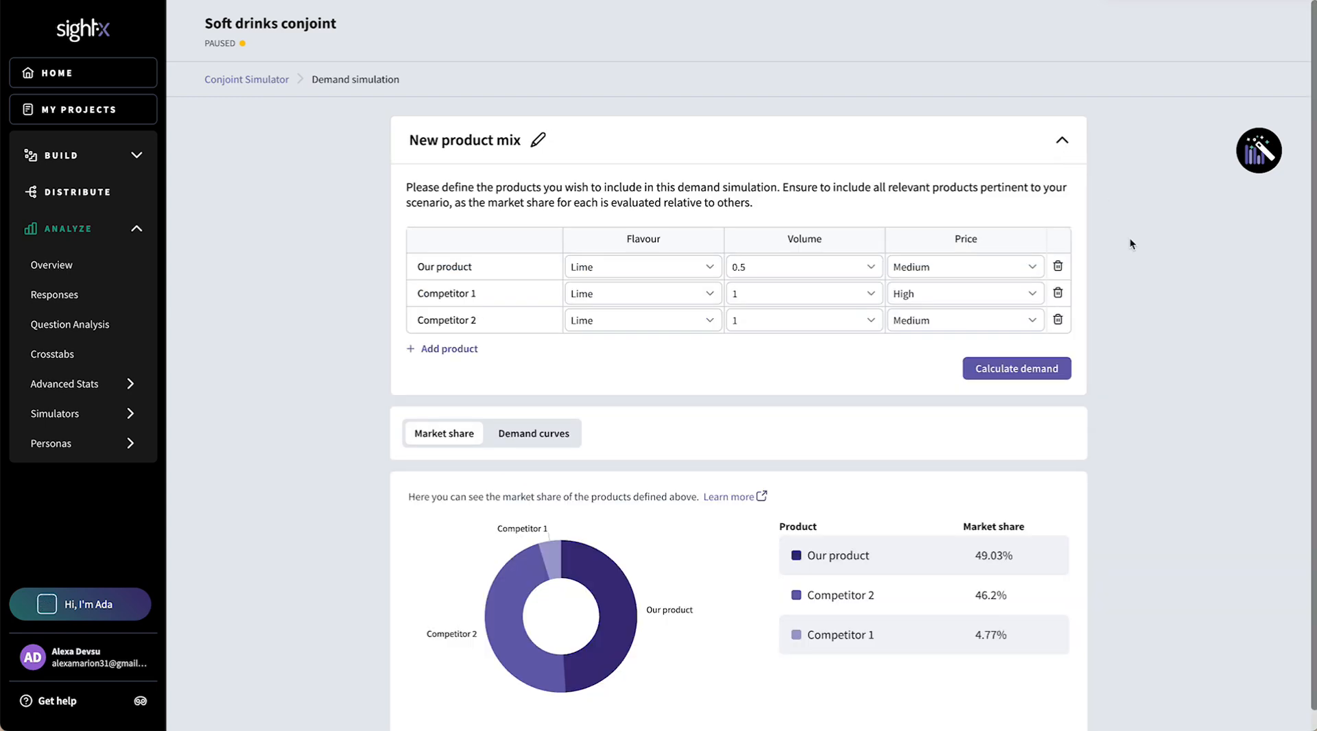
scroll(1130, 239, "down", 1)
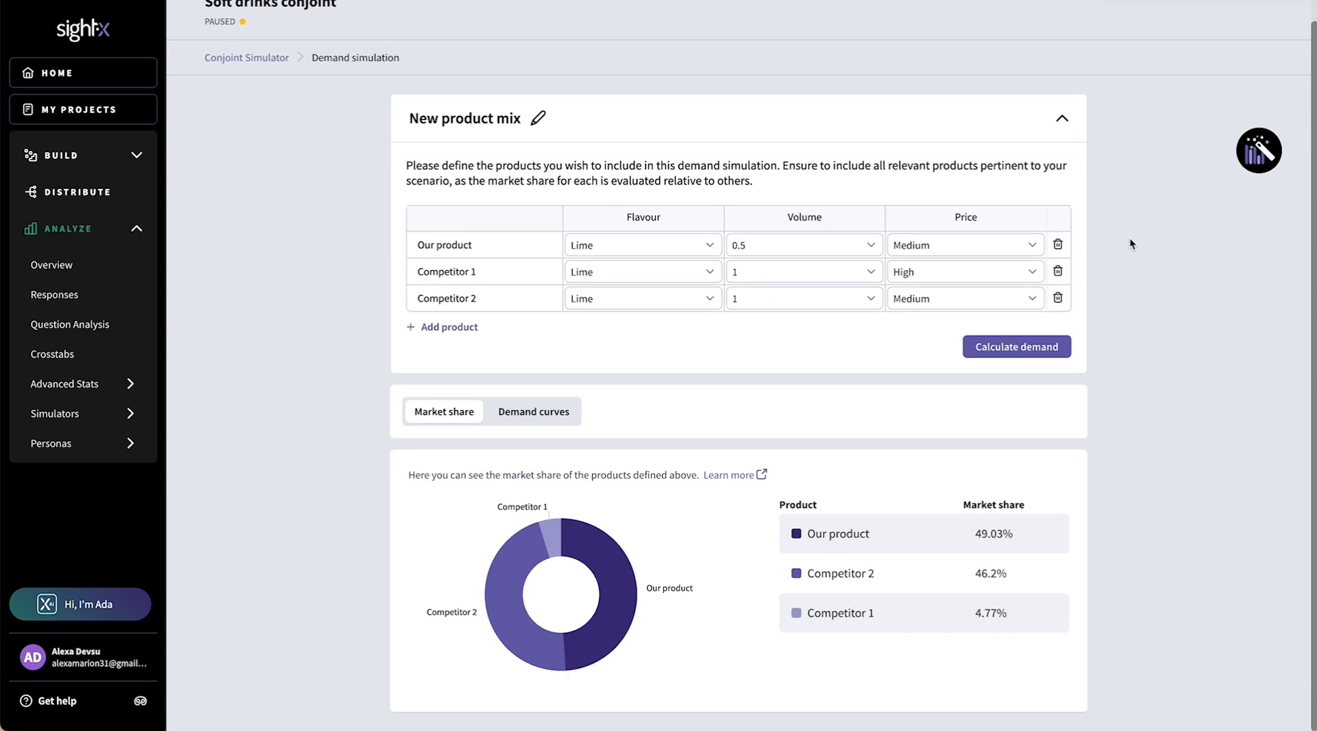
left_click(1000, 251)
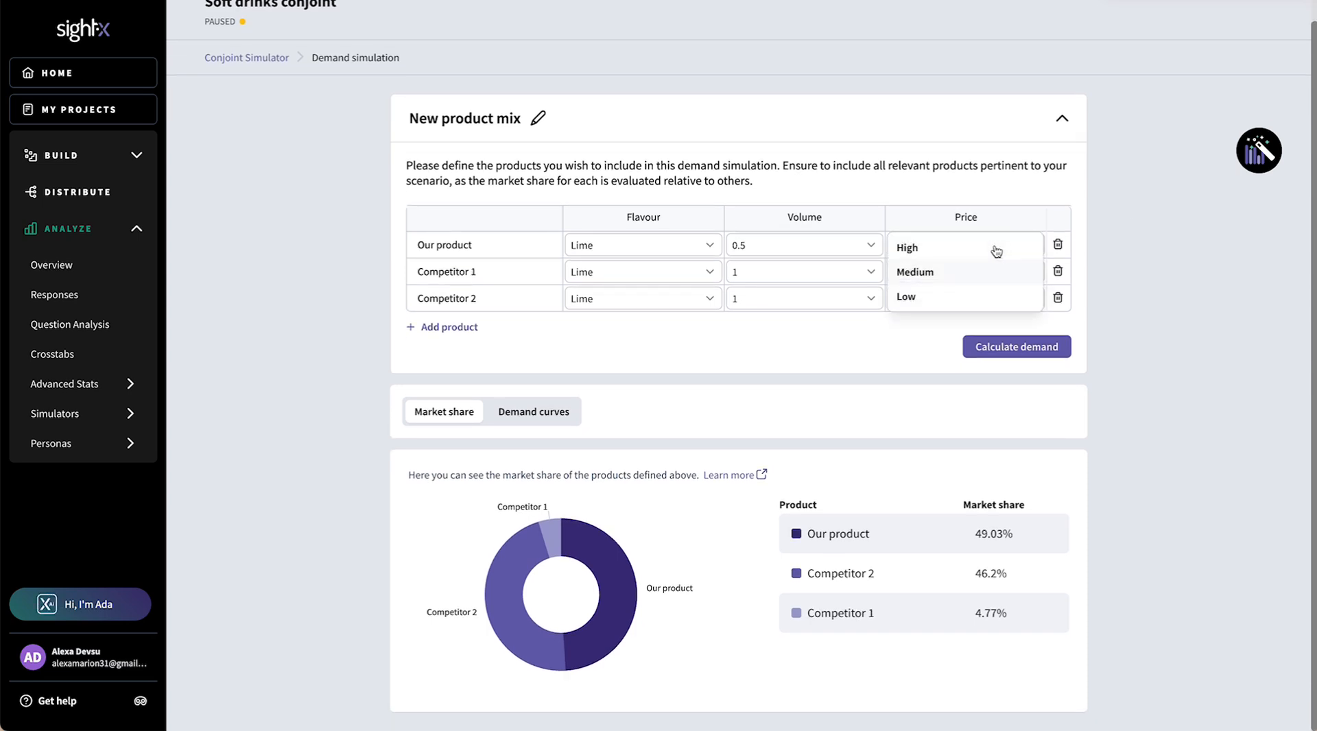
left_click(944, 301)
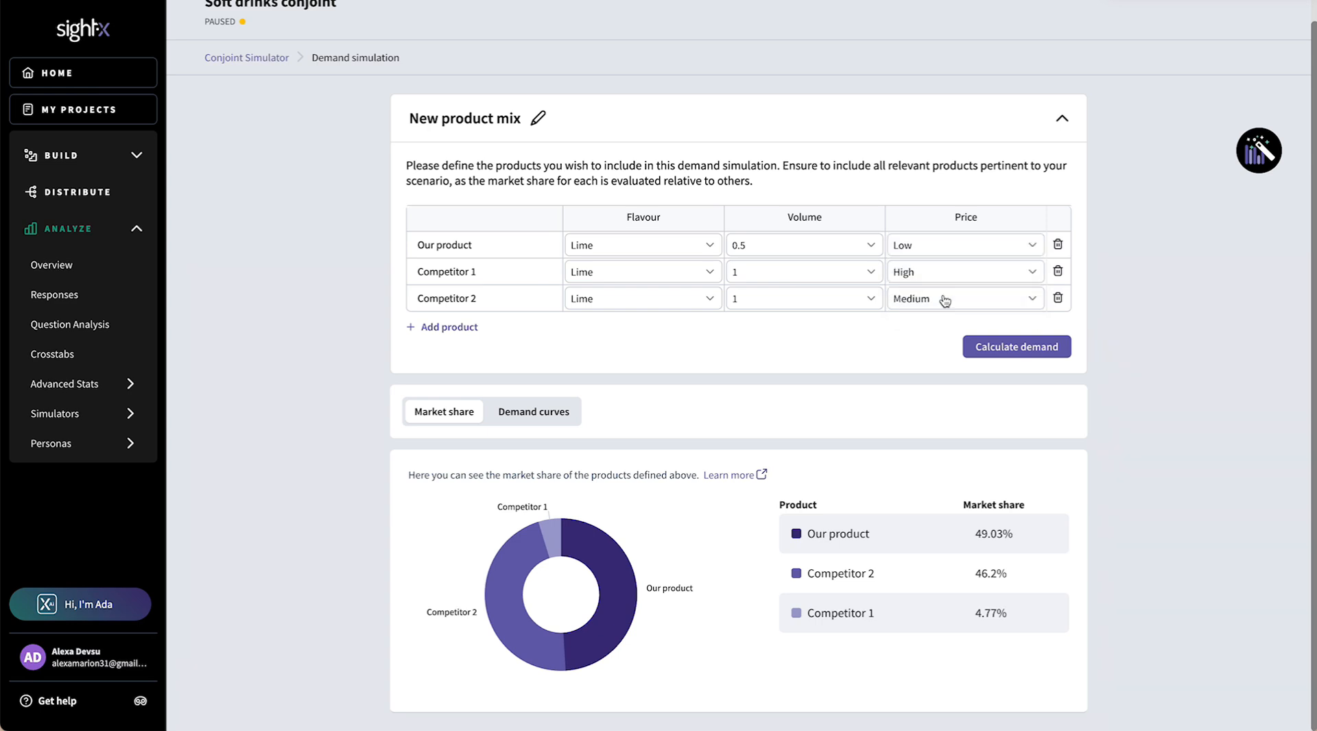
left_click(1043, 349)
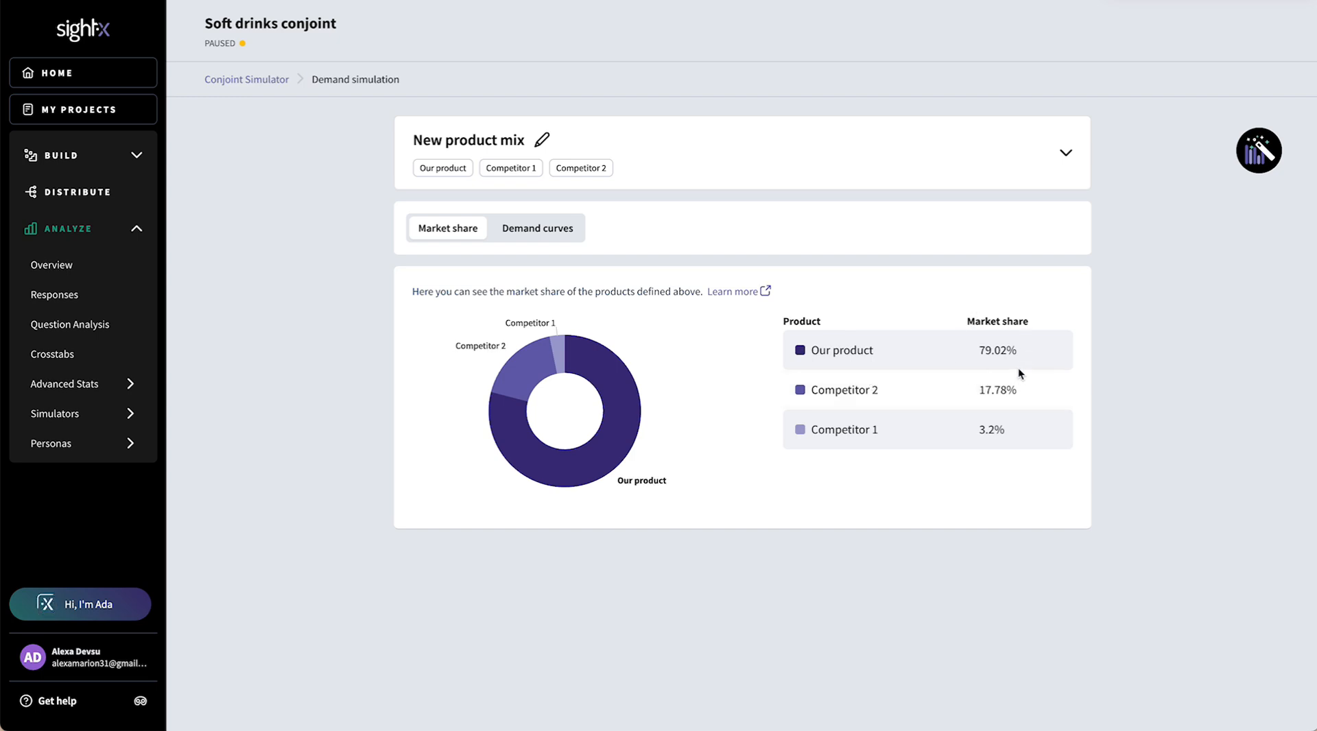
- Expand the product definitions again and examine the demand curve of "Our product"
left_click(1066, 156)
scroll(1096, 256, "down", 1)
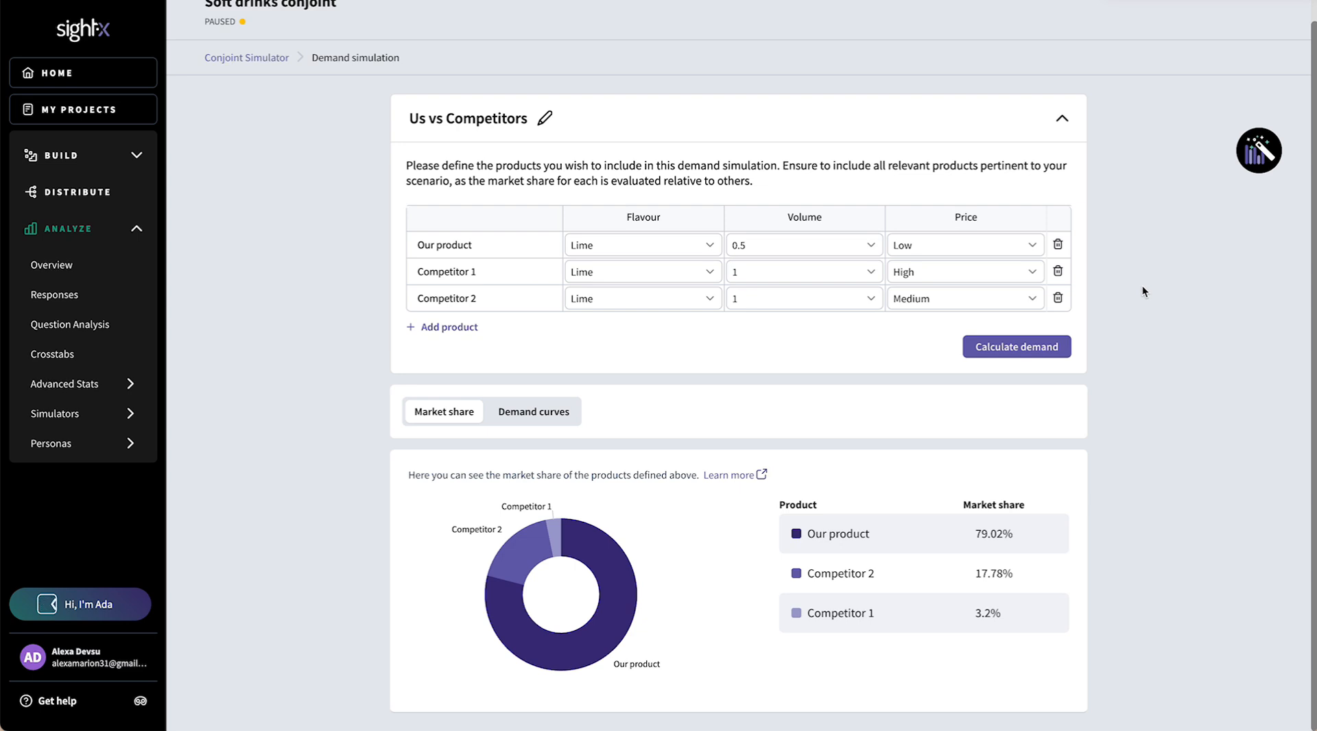
left_click(558, 412)
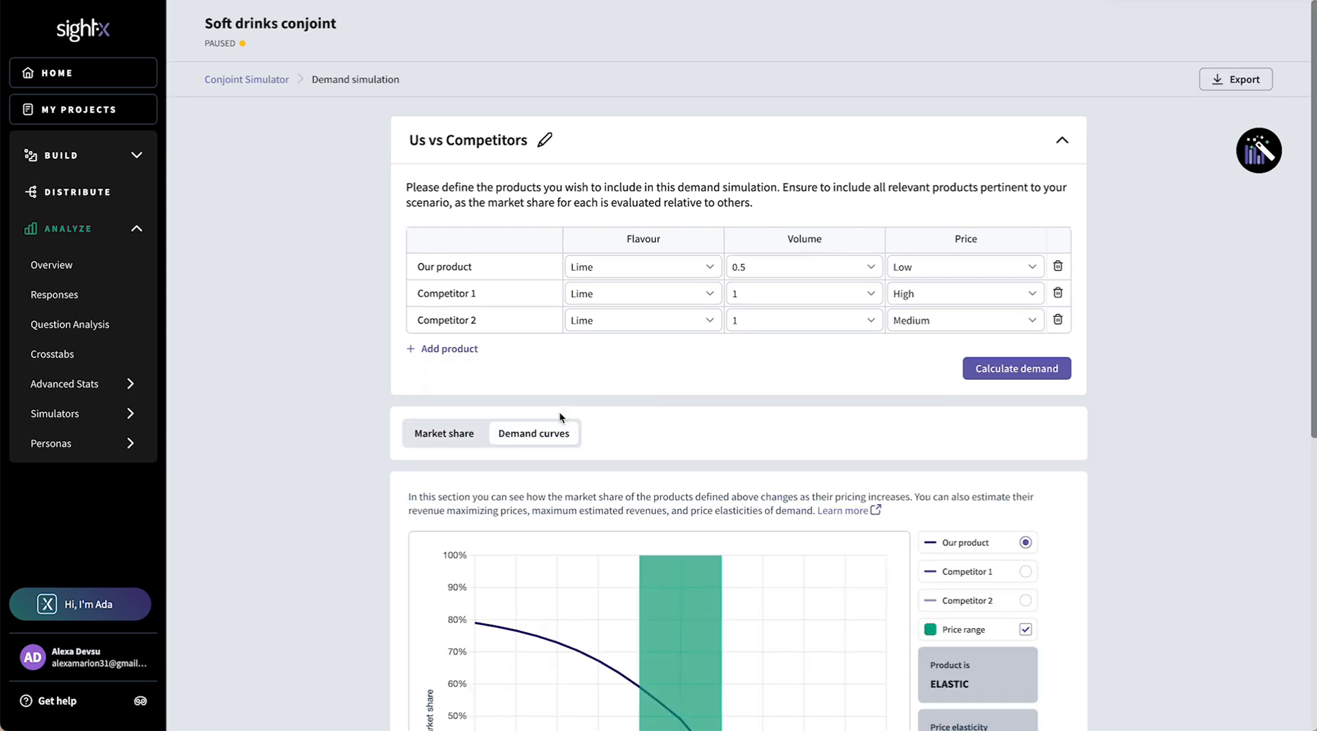
scroll(697, 420, "down", 4)
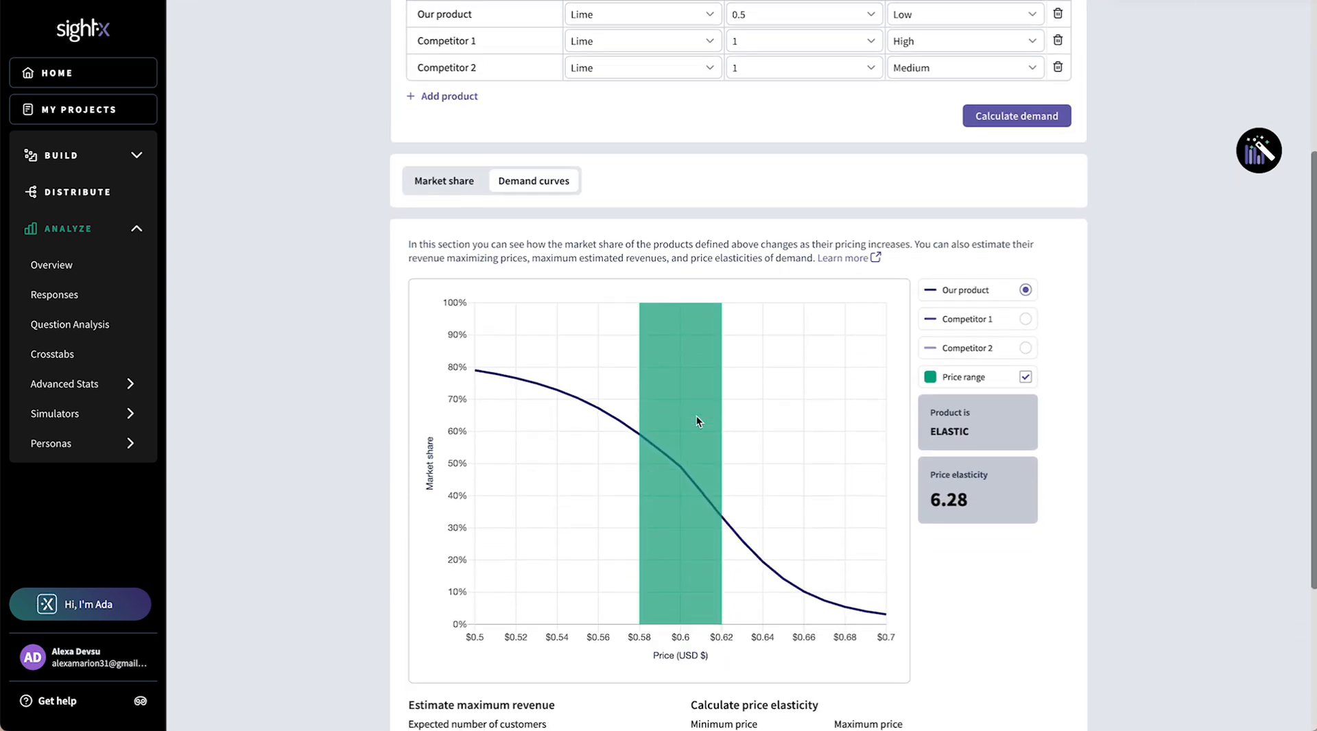
- Calculate the price elasticity of "Our product" for a minimum price of 0.50 and a maximum price of 0.60
scroll(697, 416, "down", 1)
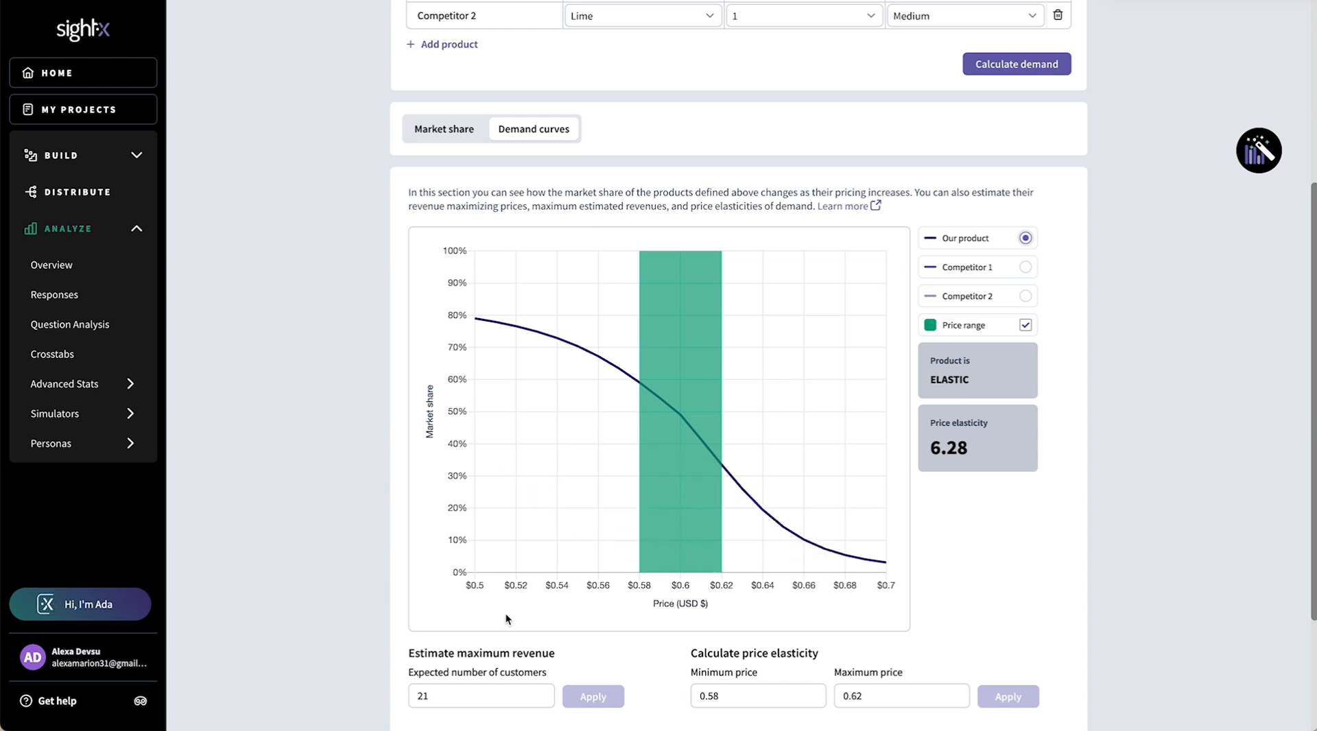
left_click(732, 694)
key("BackSpace")
type("0")
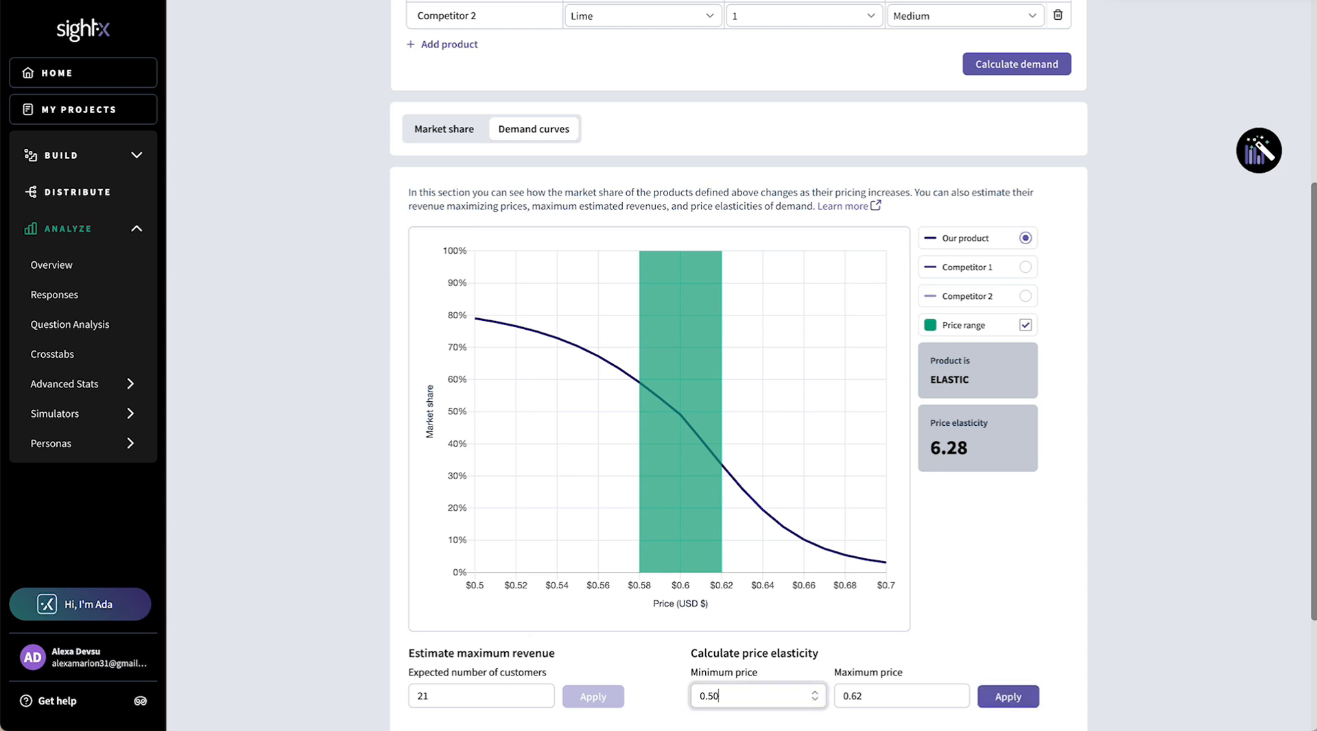
left_click(867, 697)
key("BackSpace")
type("0")
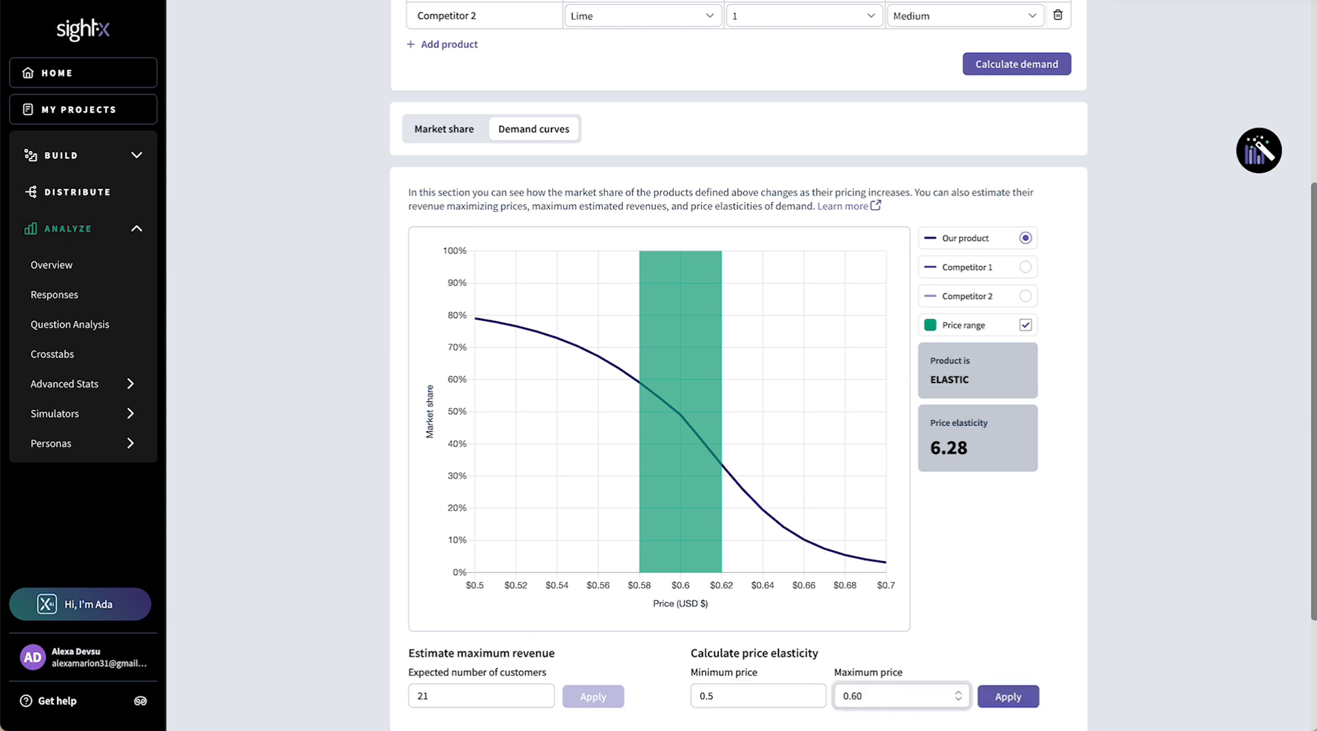
left_click(991, 700)
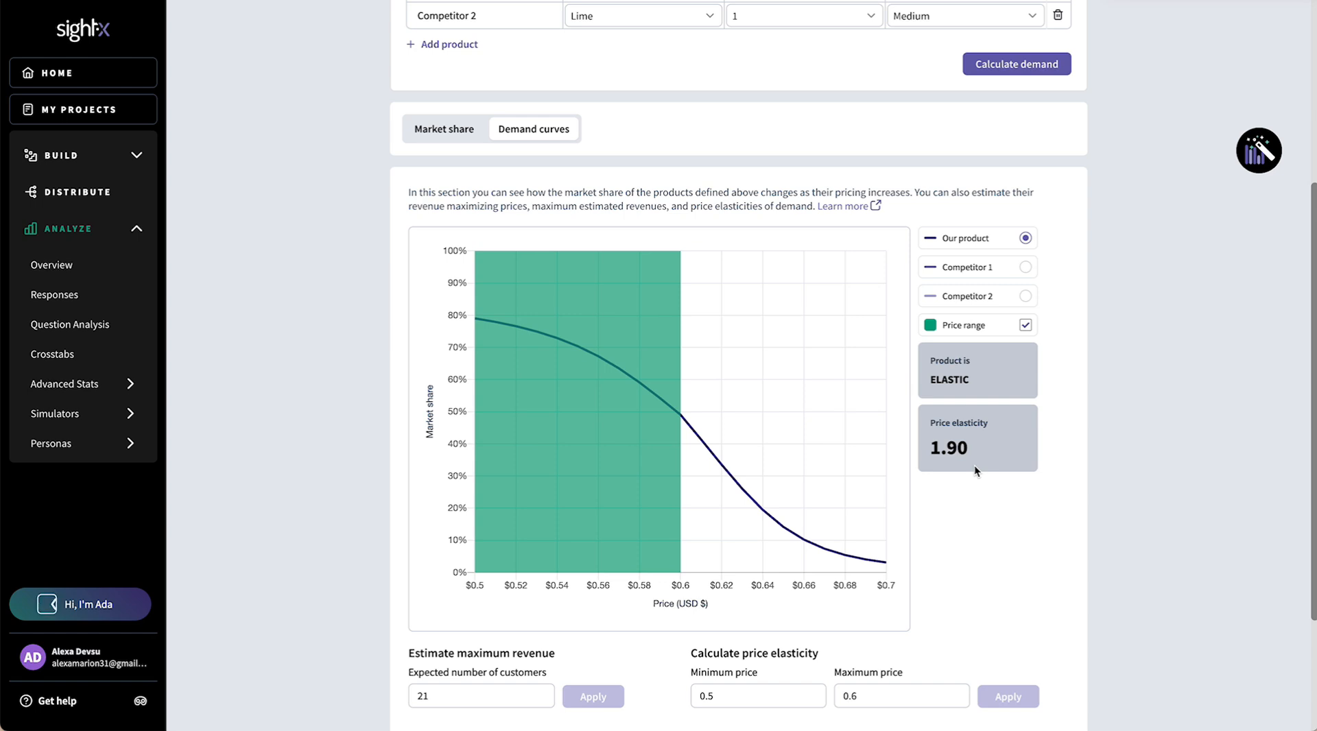
- Estimate the maximum revenue of "Our product" for 100000 expected customers
scroll(974, 470, "down", 2)
scroll(975, 467, "down", 2)
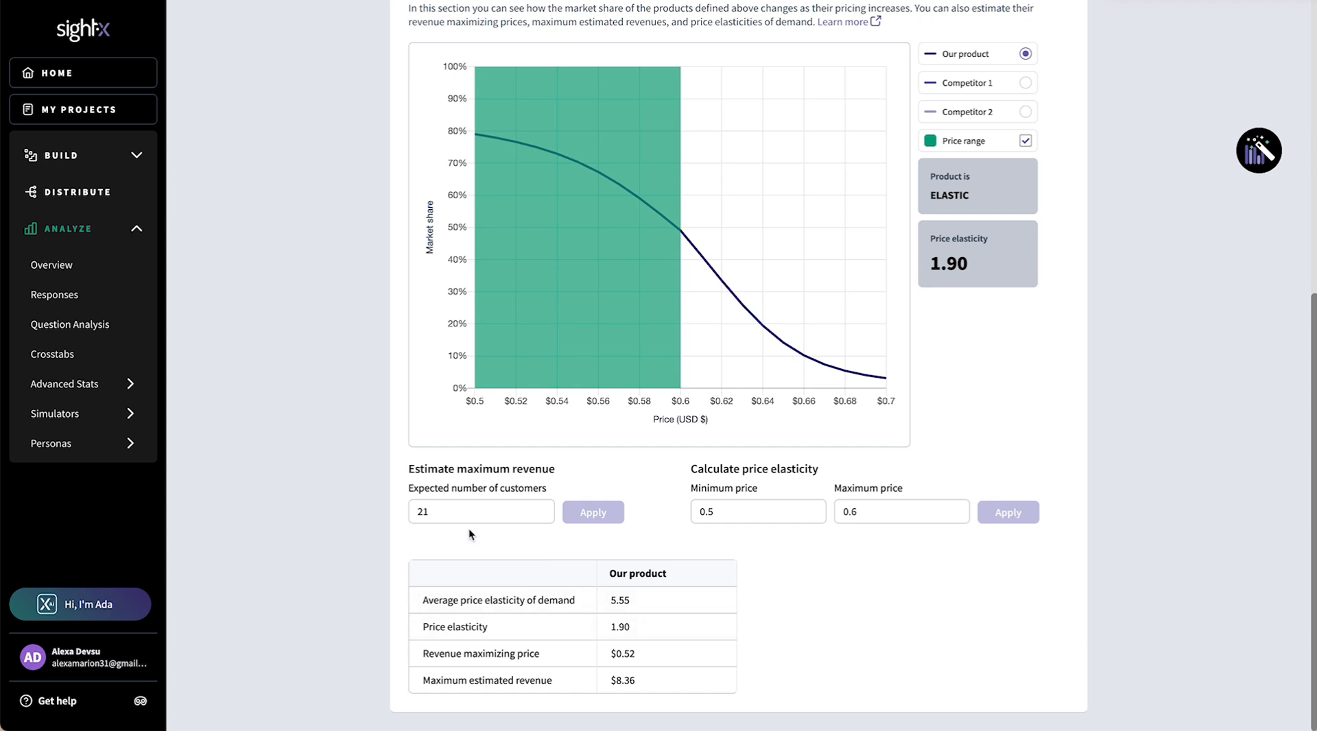
double_click(445, 506)
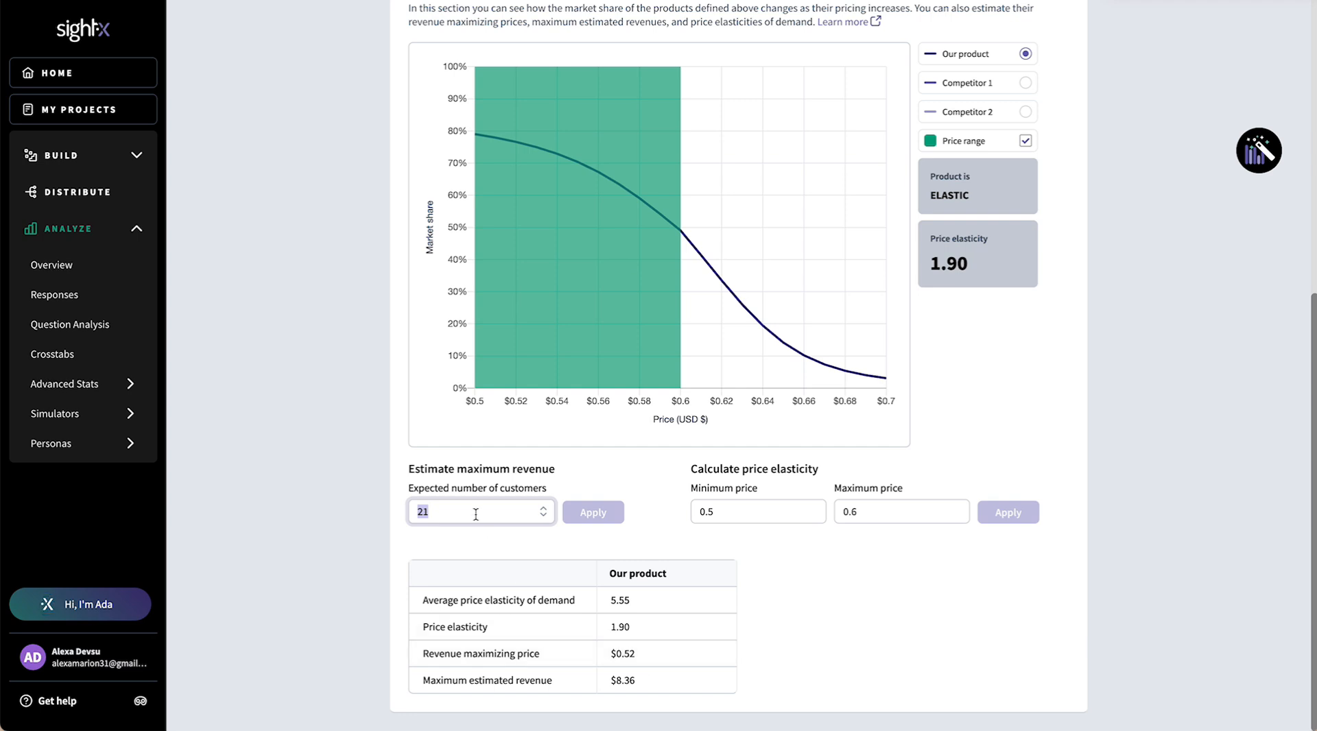
type("100000")
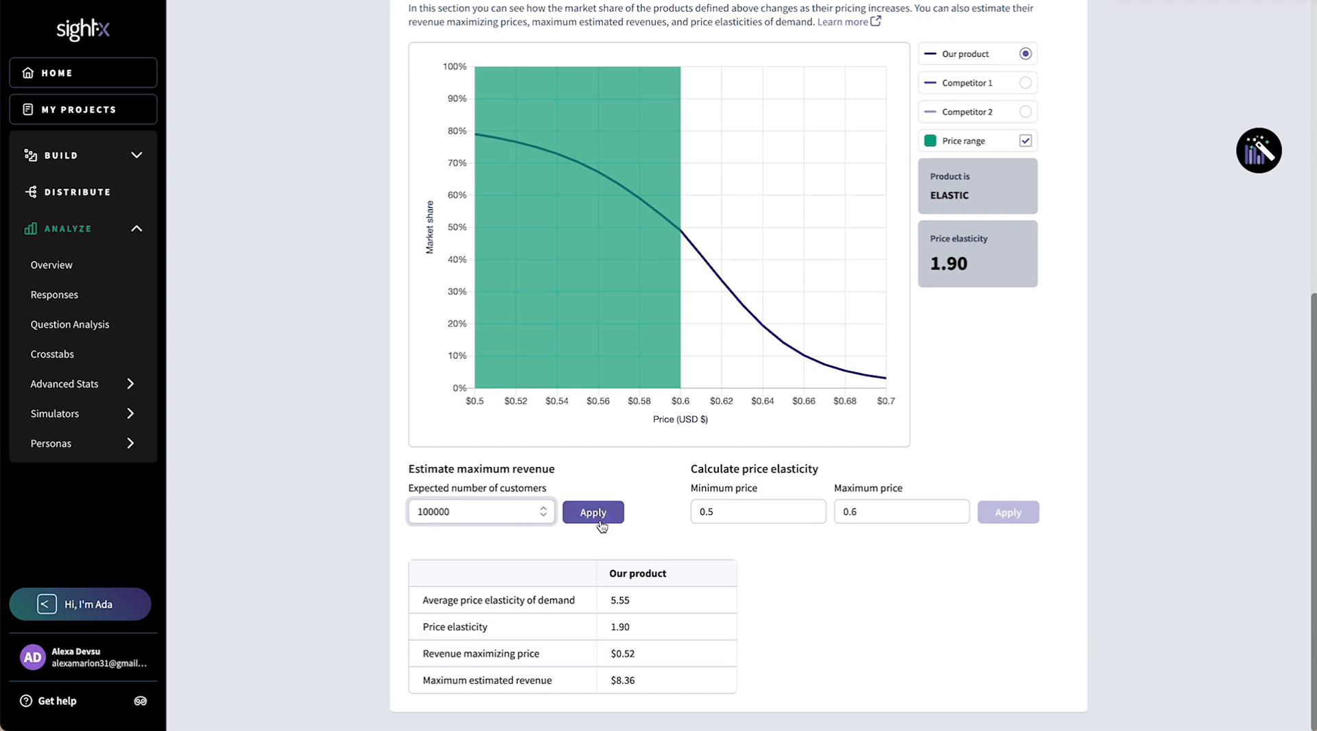
left_click(601, 521)
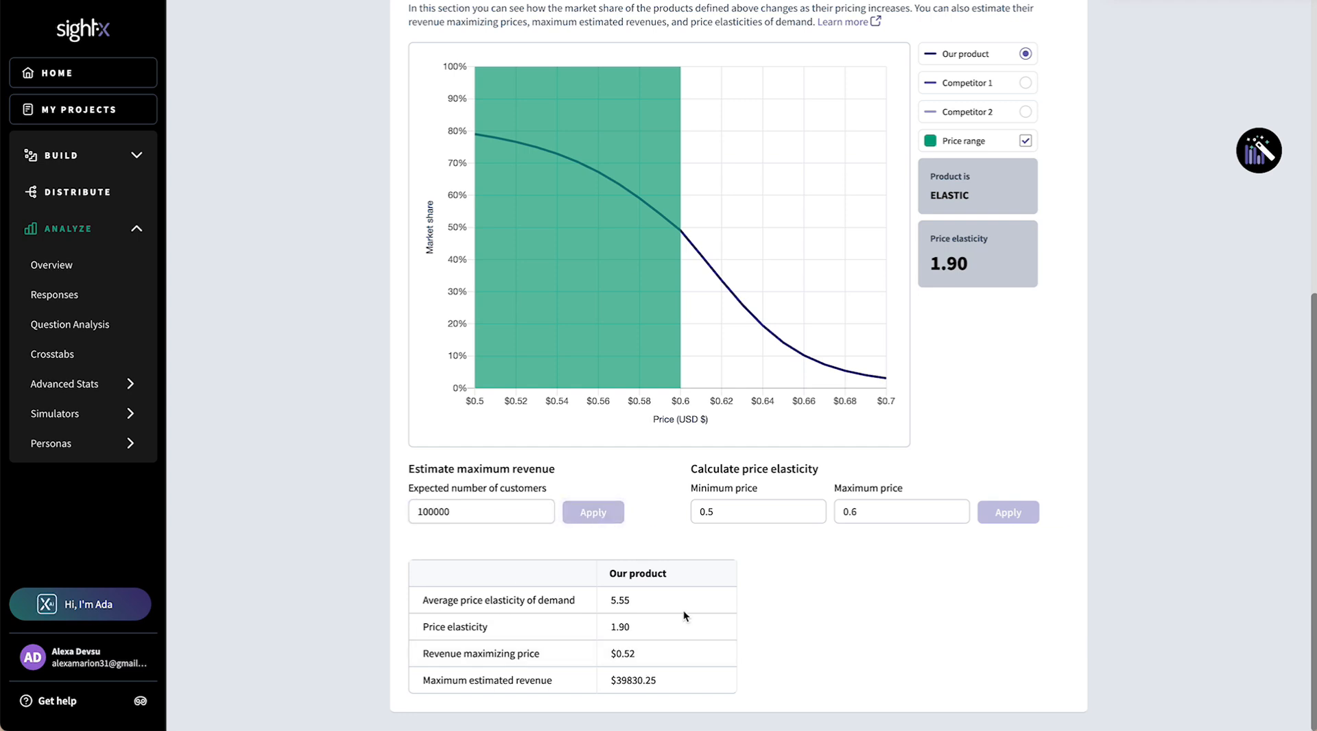